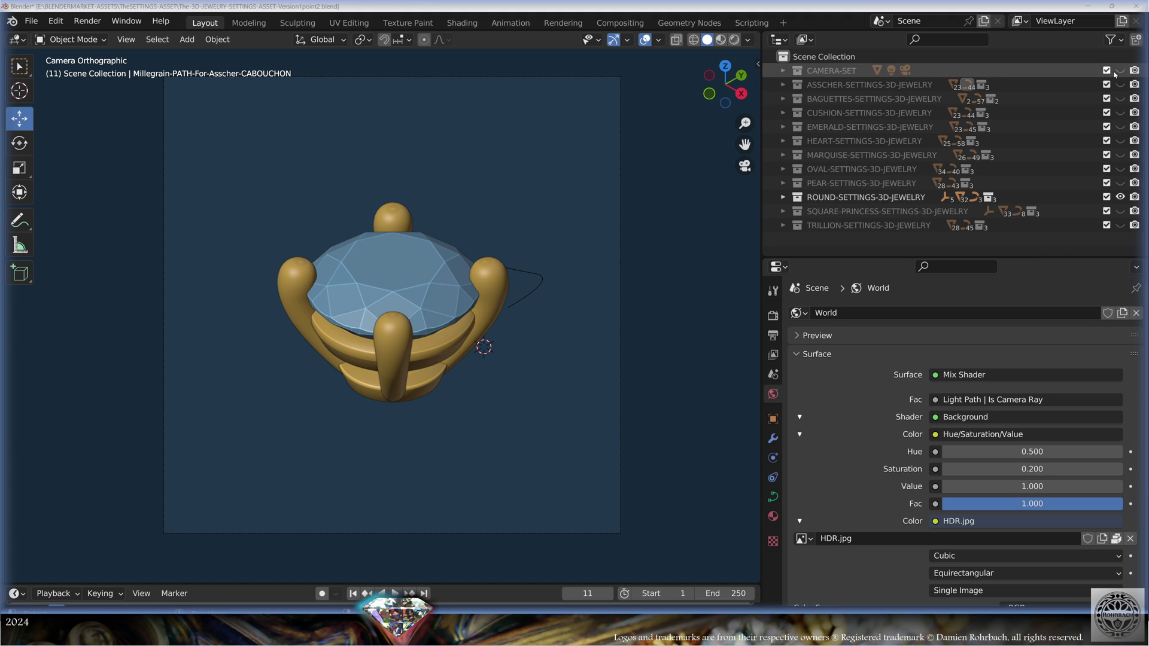
Step: Clear the Outliner's restriction toggles and re-enable only the exclude, hide in viewport and disable in renders columns
click(1123, 40)
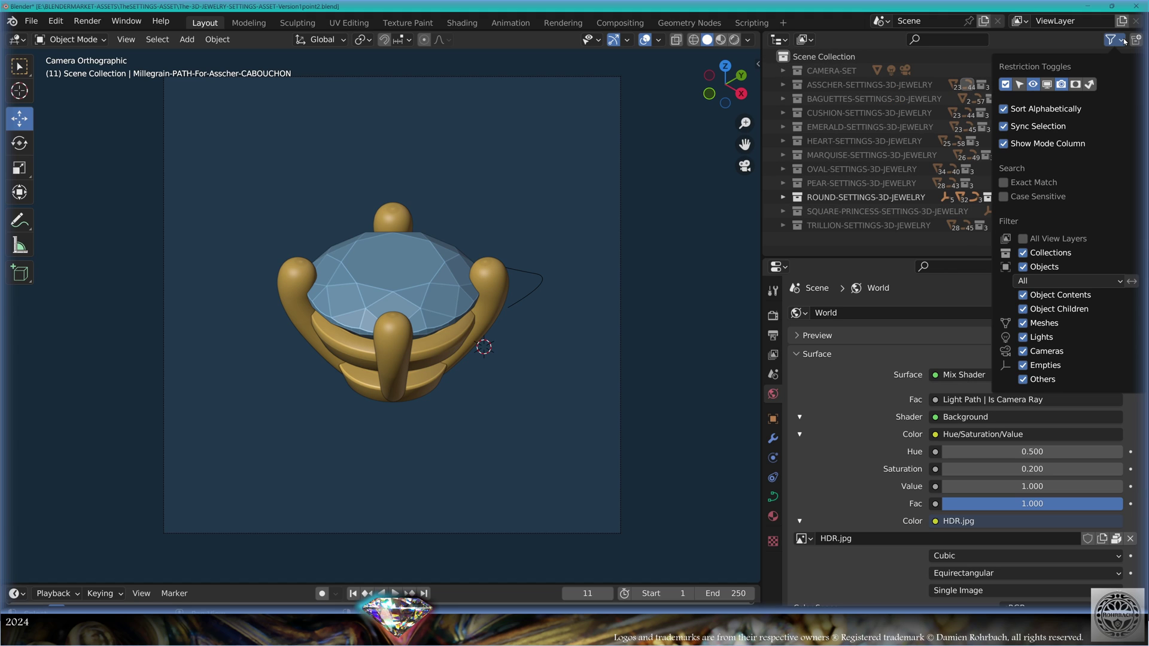
drag(1061, 85, 1006, 85)
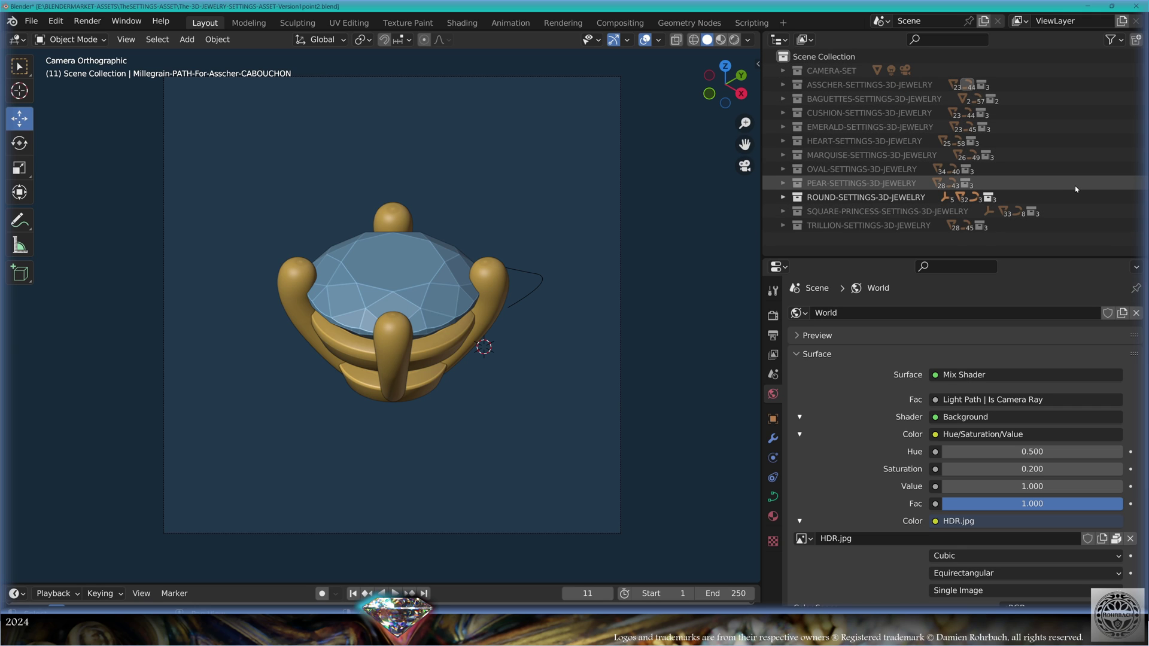
click(1110, 39)
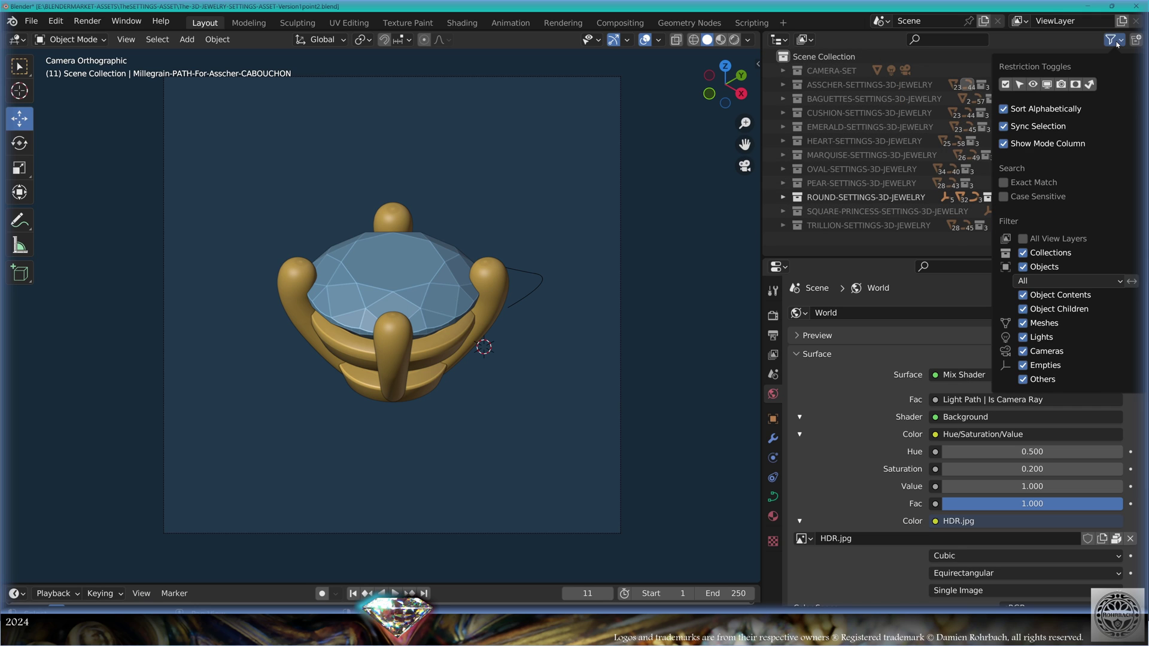
click(1063, 84)
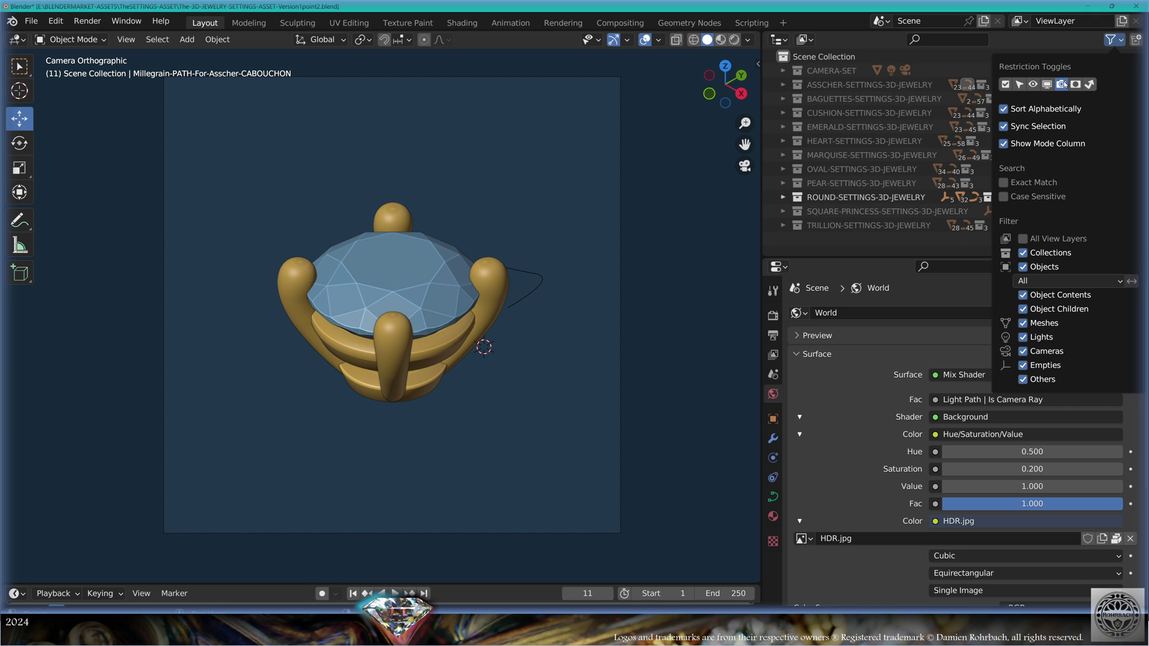
click(1034, 84)
click(1006, 85)
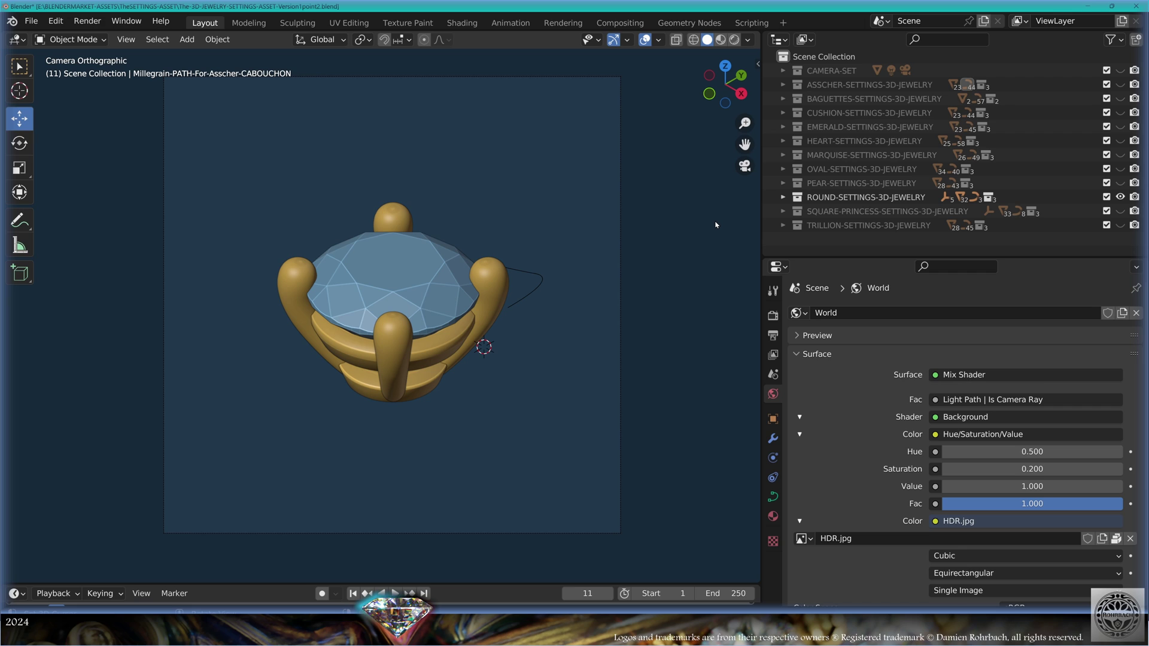
Step: Render the current frame through the camera and close the render result window
key(F12)
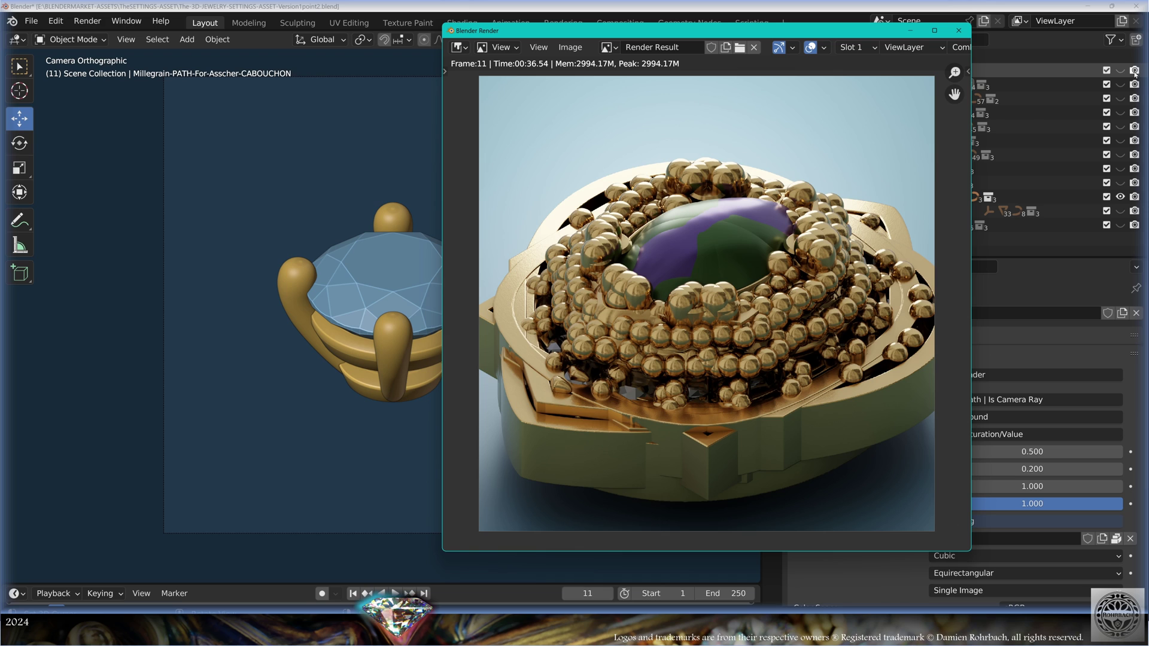
click(959, 31)
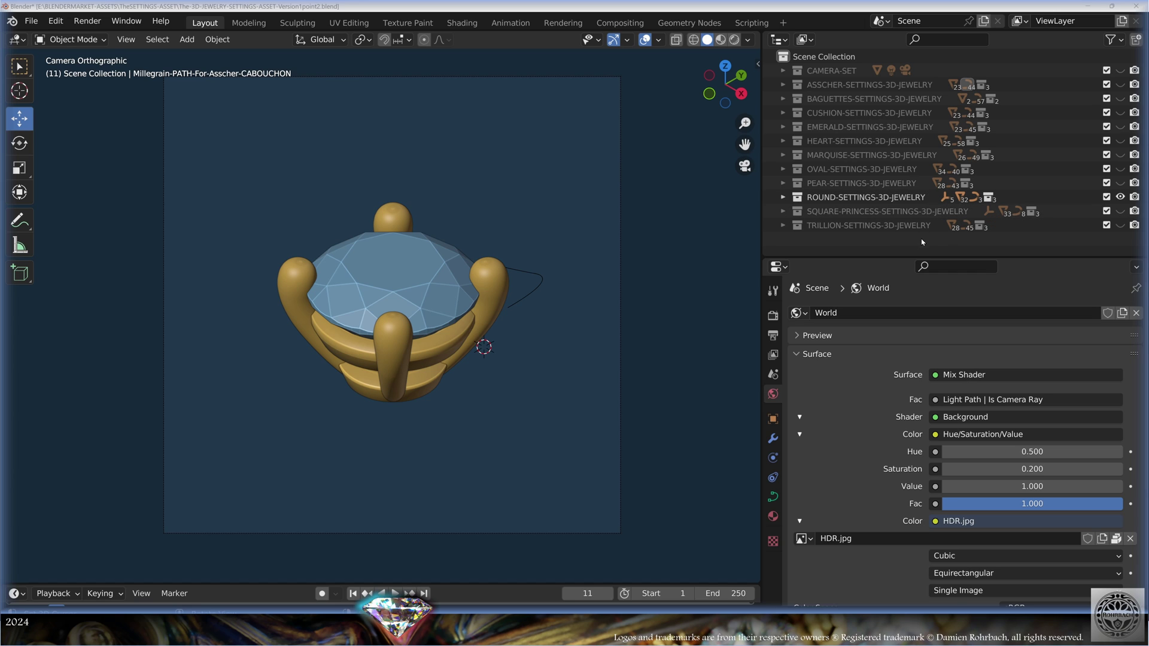
Step: Show all collections from TRILLION-SETTINGS-3D-JEWELRY up to CAMERA-SET in the viewport and hide them again
drag(1119, 228, 1120, 71)
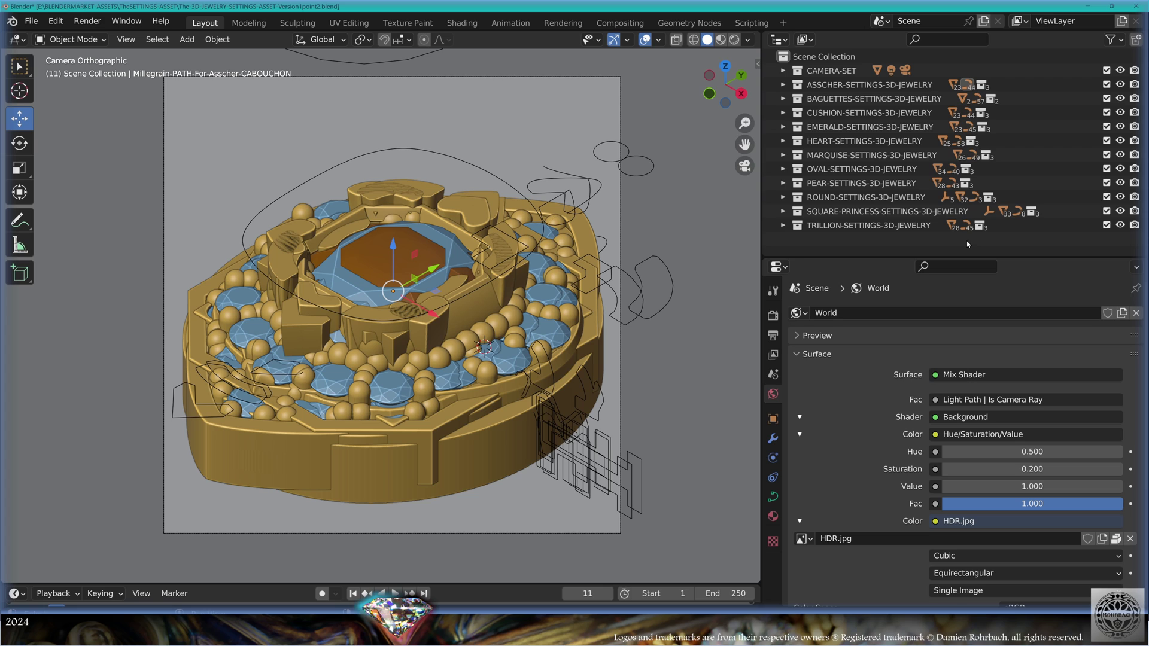
drag(1120, 226, 1123, 70)
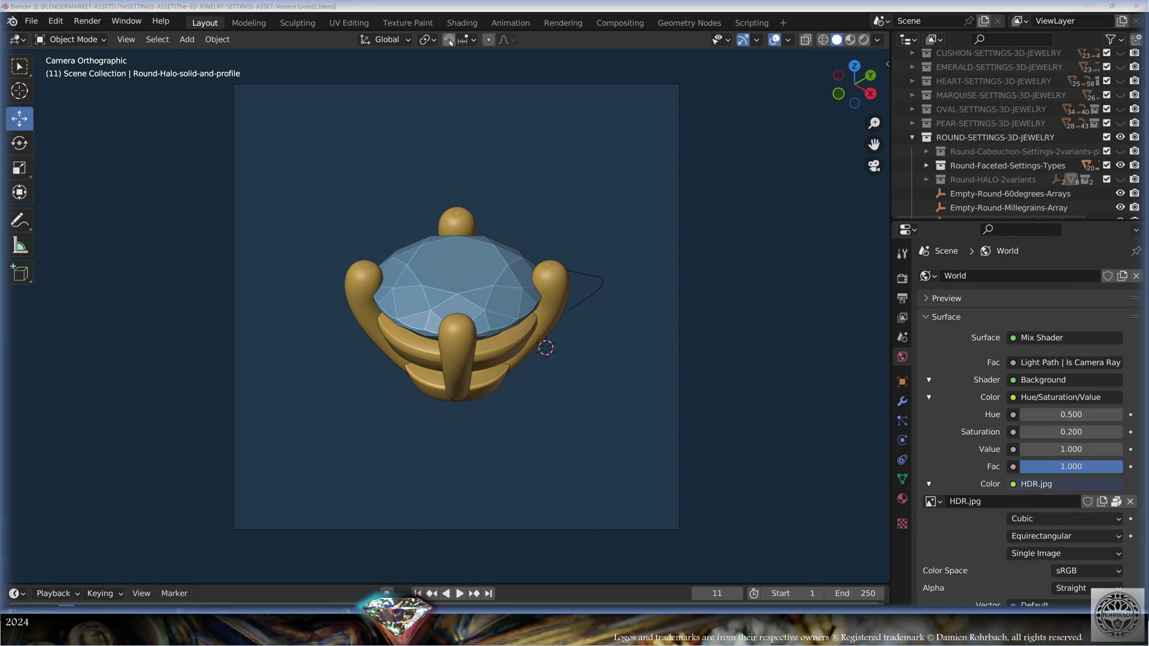
Step: Switch to the Shading workspace, display the World shader nodes and set the 3D viewport to rendered shading
click(462, 23)
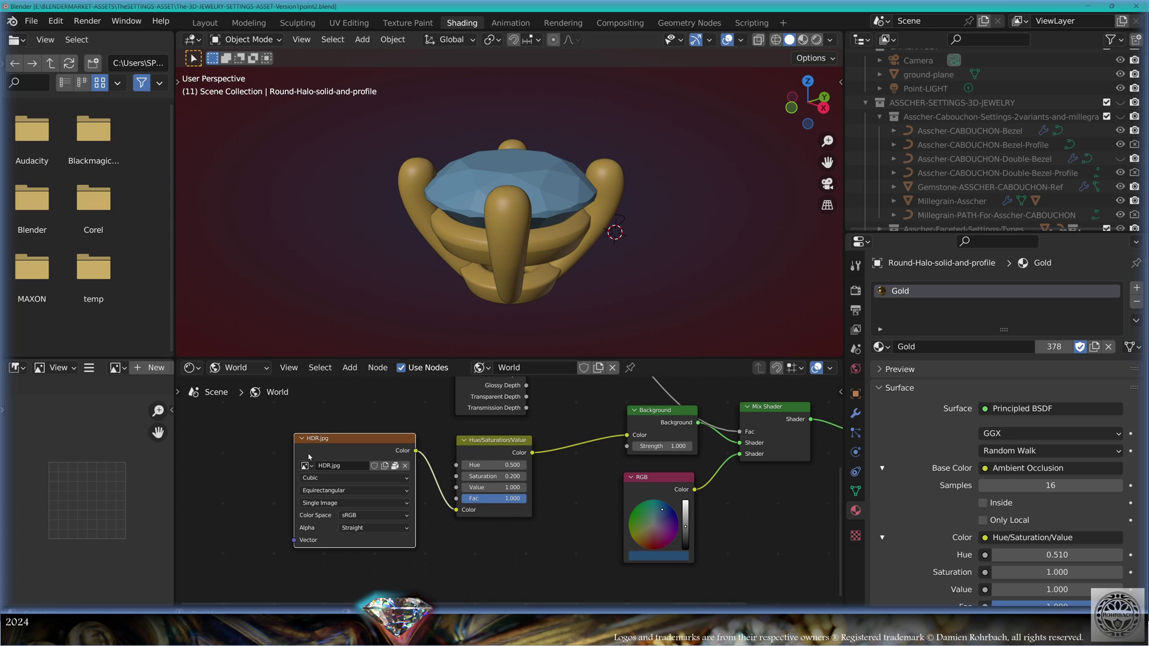
click(236, 367)
click(239, 392)
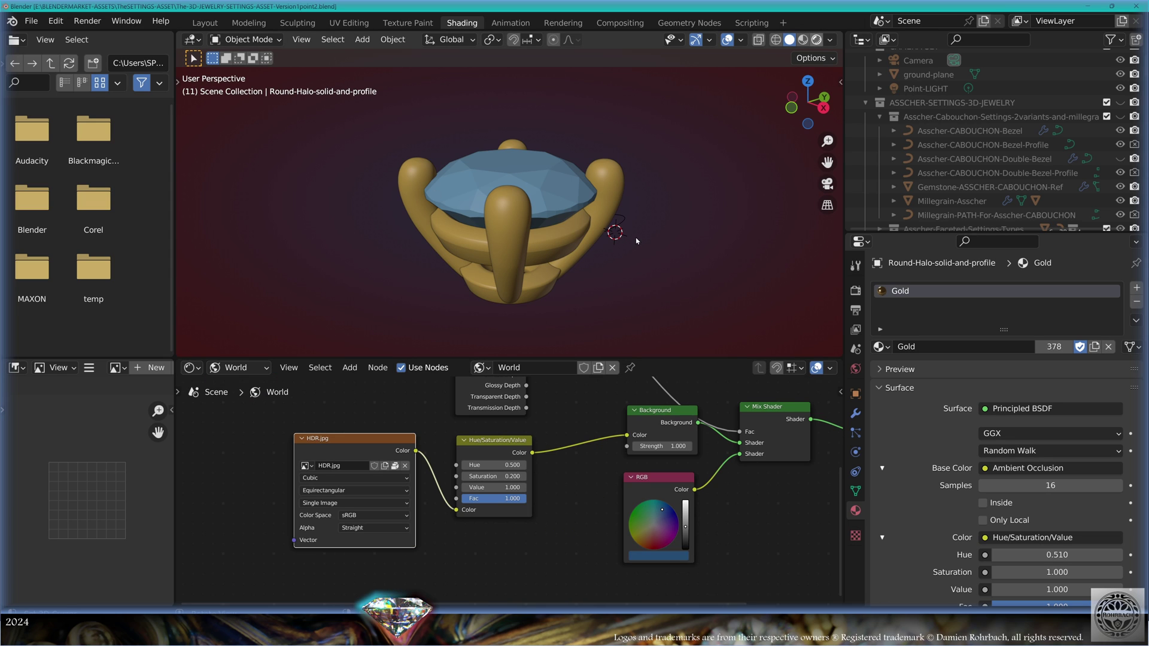
key(z)
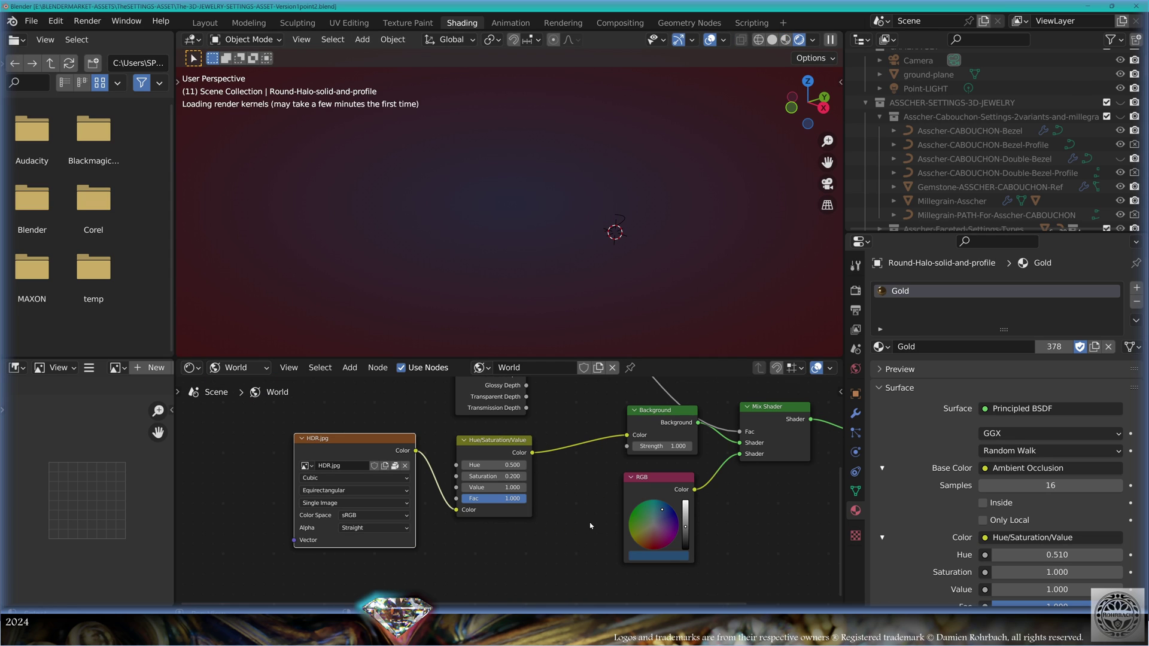
Step: Recolour the world background from blue to a muted beige using the RGB node's colour wheel
scroll(579, 504, down, 3)
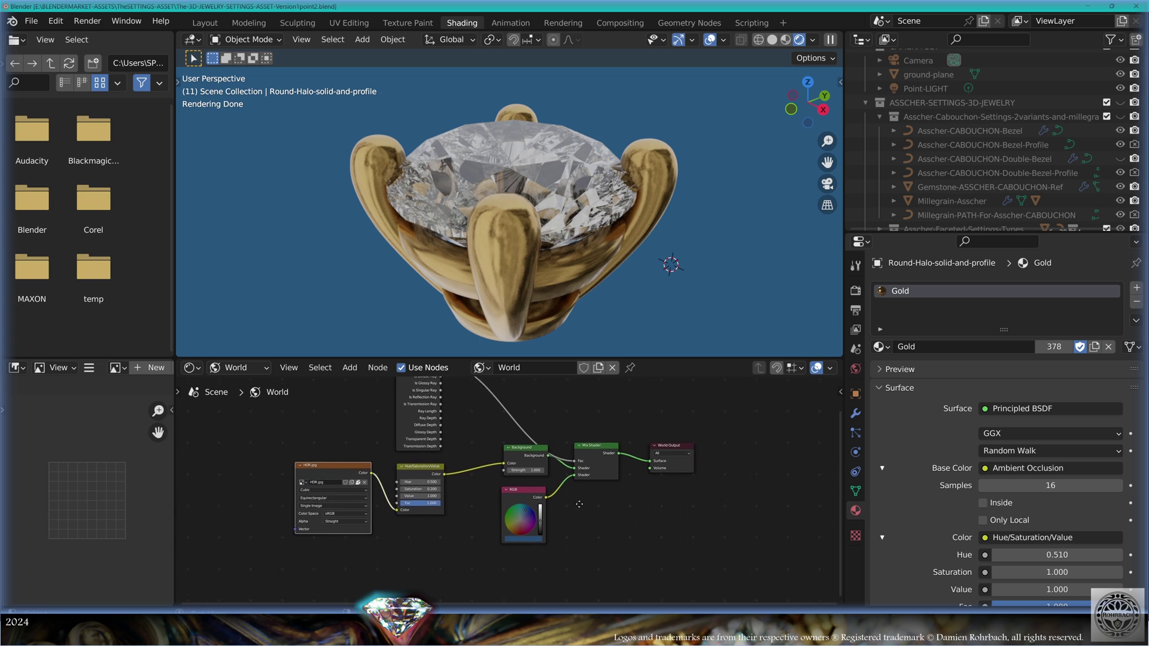
scroll(540, 518, up, 2)
click(523, 511)
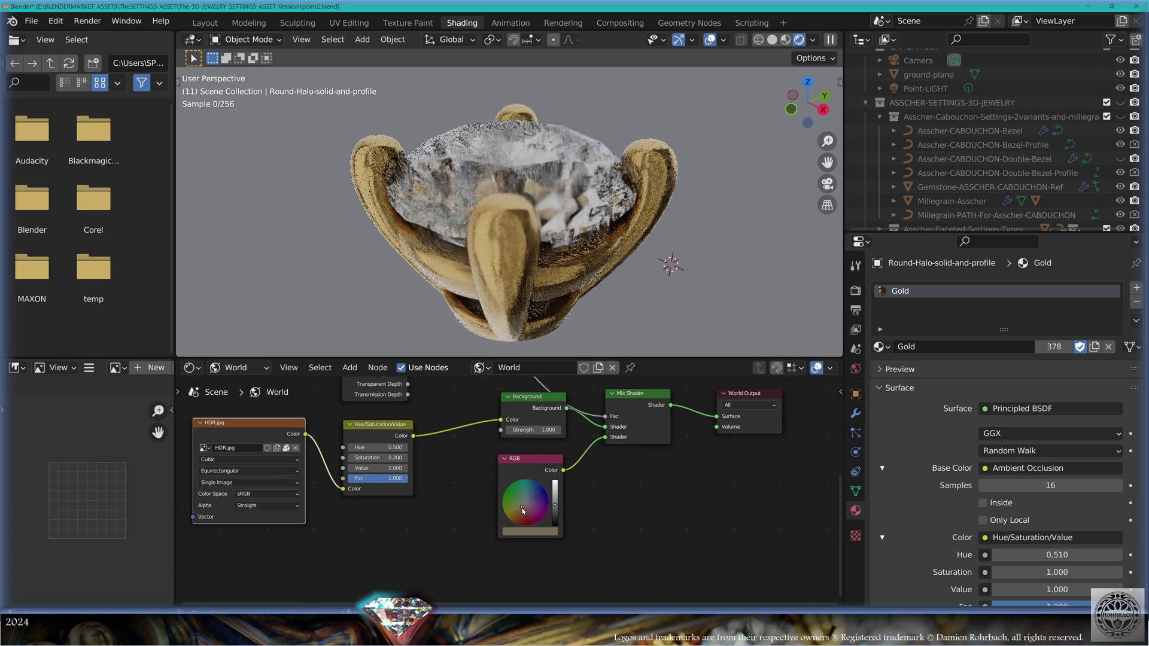
click(531, 507)
key(ctrl+z)
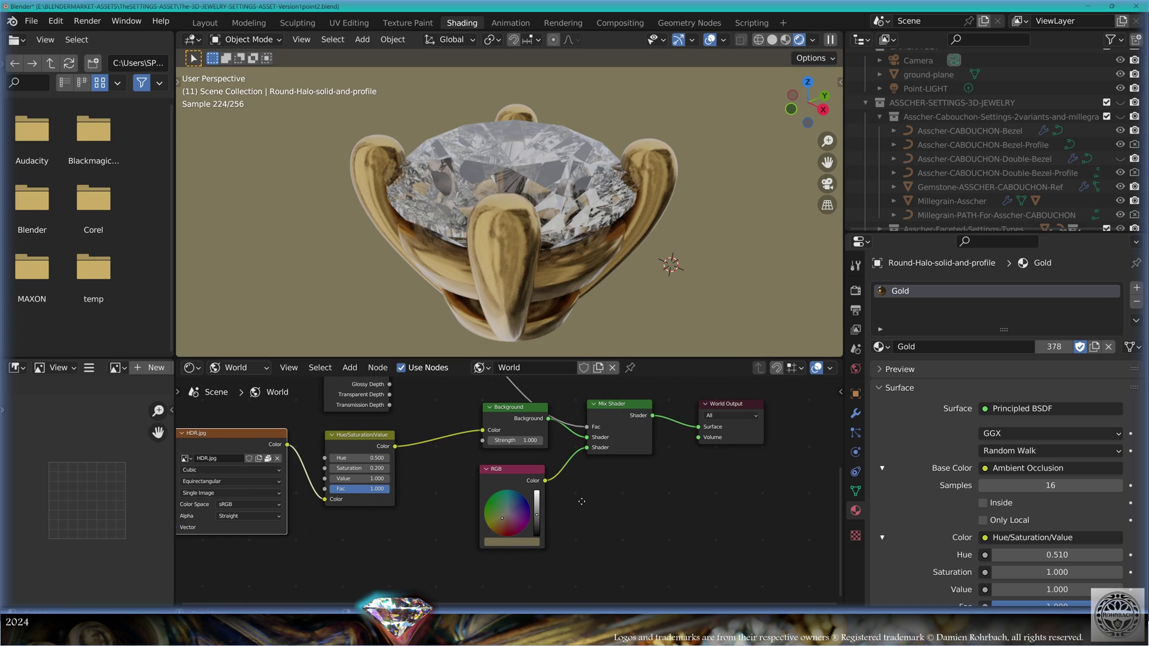
Step: Examine the world's HDR image node and the heart setting's gold surface with its scratches2.png bump texture
scroll(489, 453, up, 4)
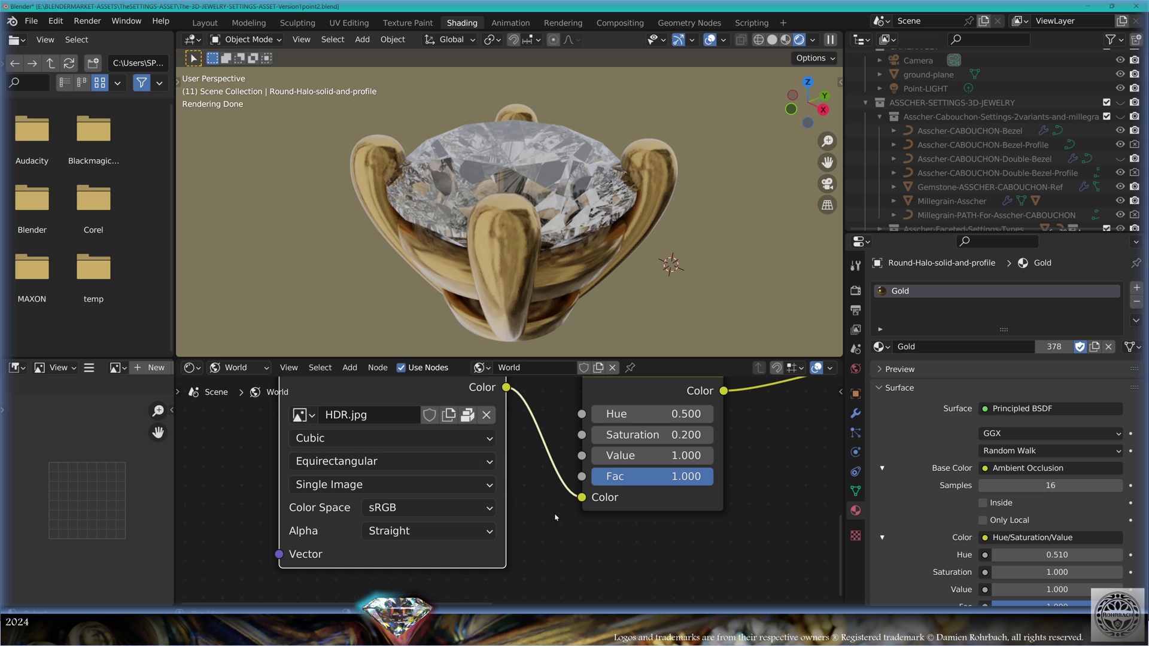
mouse_move(630, 240)
middle_down()
mouse_move(640, 213)
mouse_move(568, 174)
mouse_move(450, 168)
mouse_move(620, 242)
middle_up()
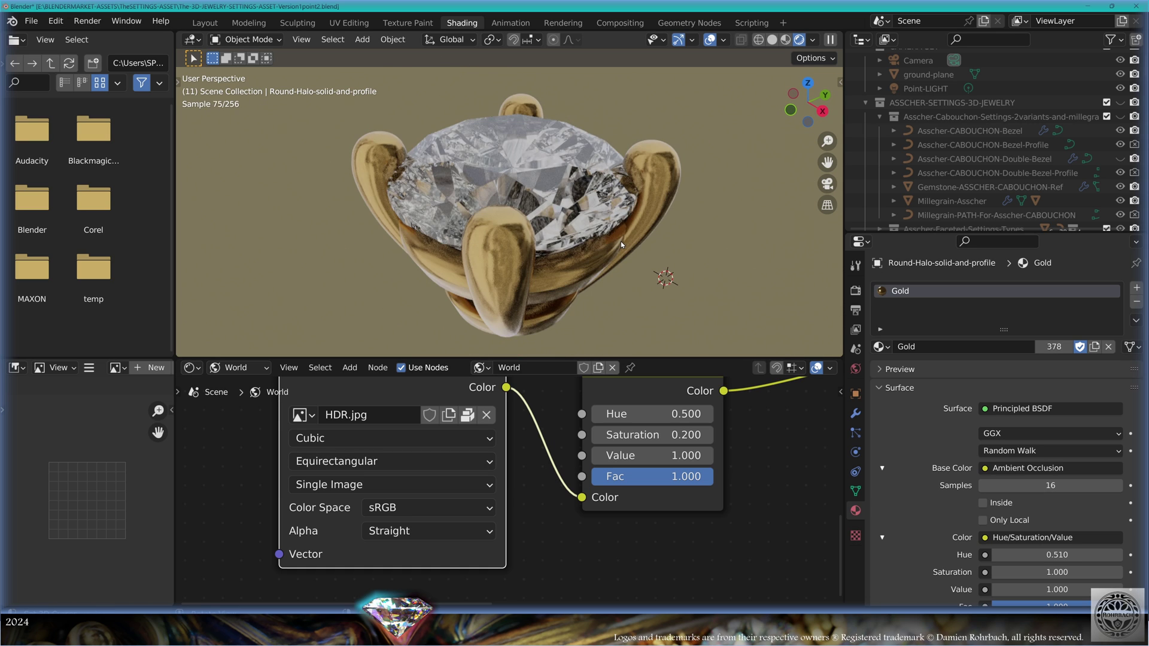
click(553, 179)
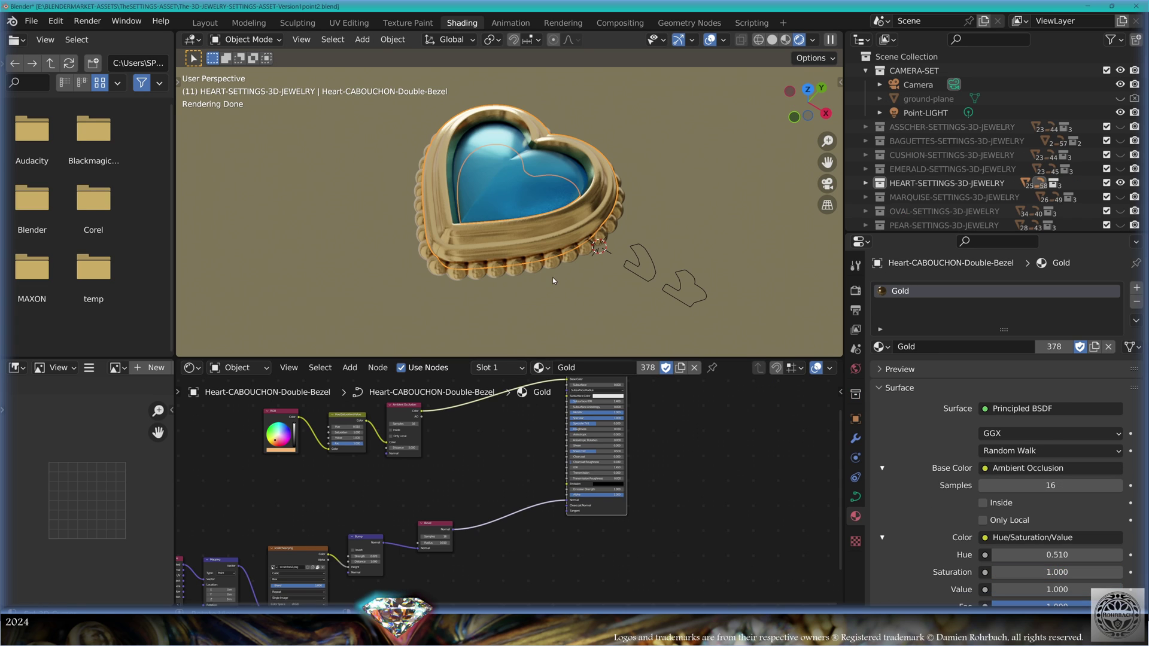
scroll(552, 278, up, 6)
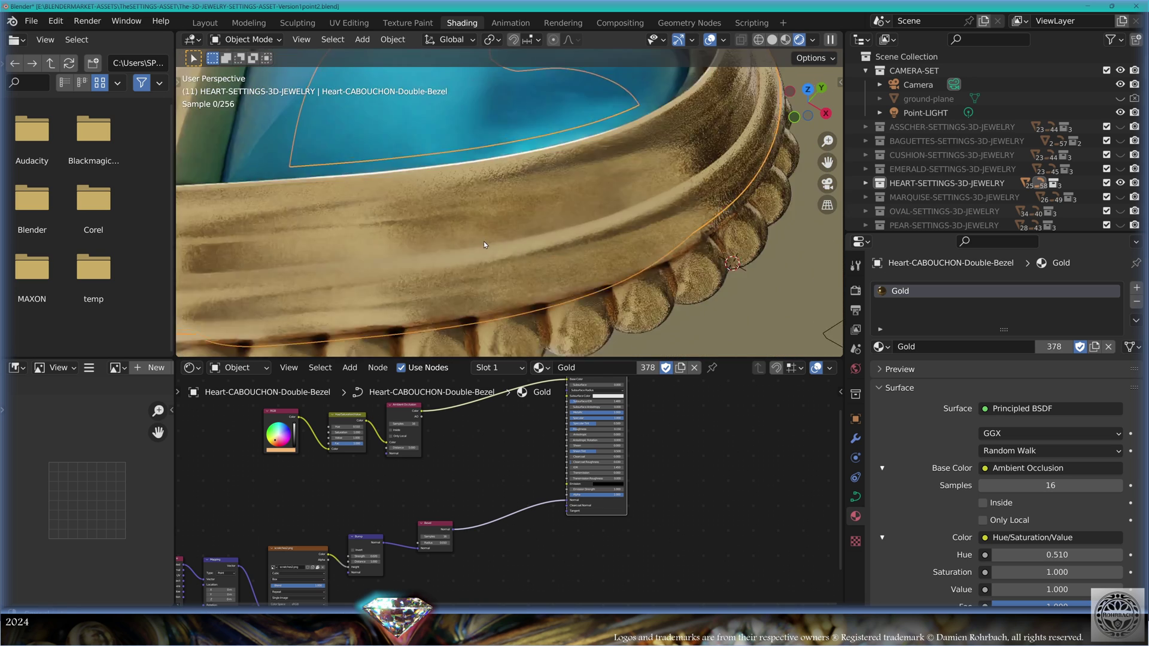
middle_drag(483, 241, 509, 282)
scroll(419, 539, up, 7)
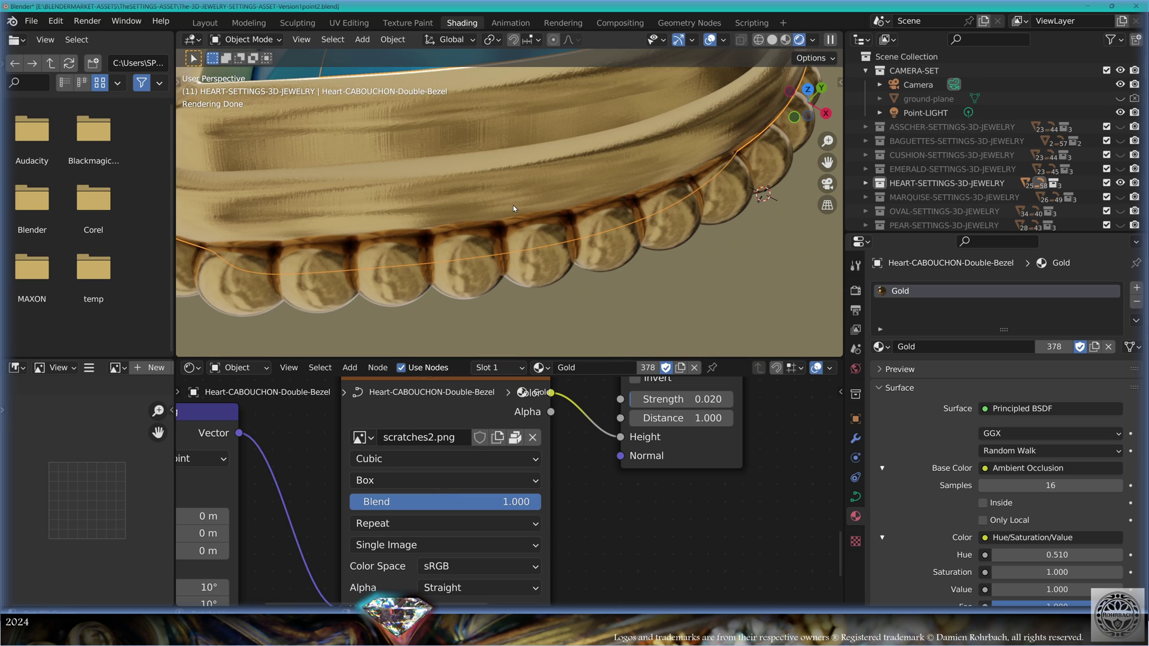
scroll(512, 205, down, 6)
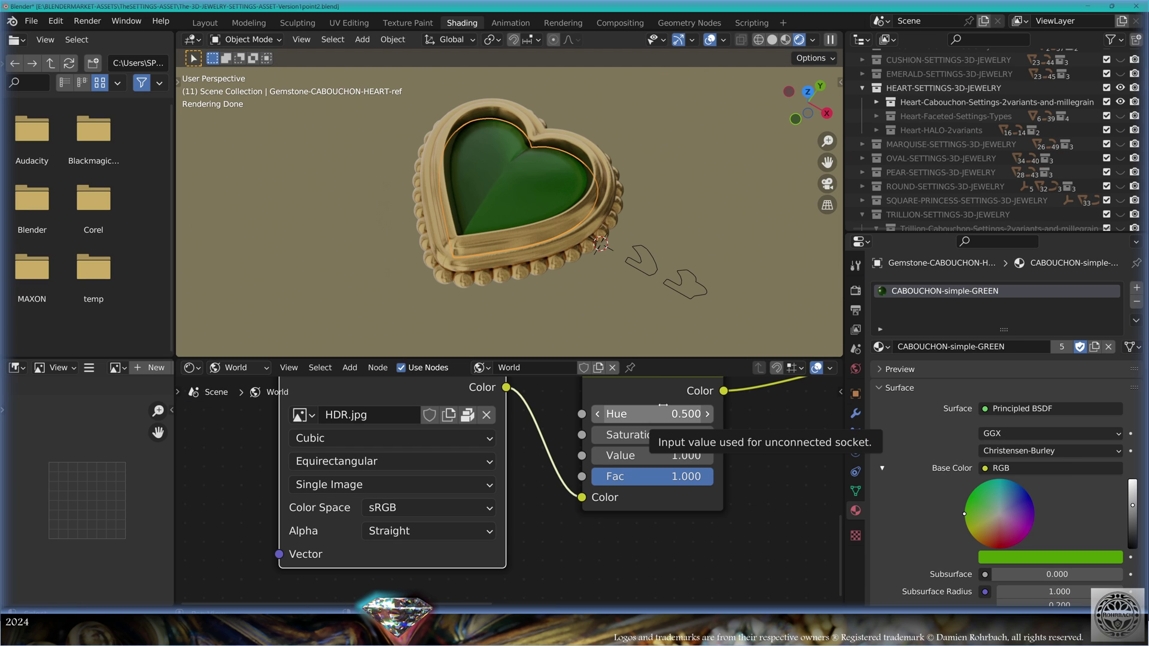
Step: Try the CABOCHON-simple RED, VIOLET, GREEN and FIRE materials on the heart gemstone and finish with CABOCHON-simple-BLUE
click(880, 346)
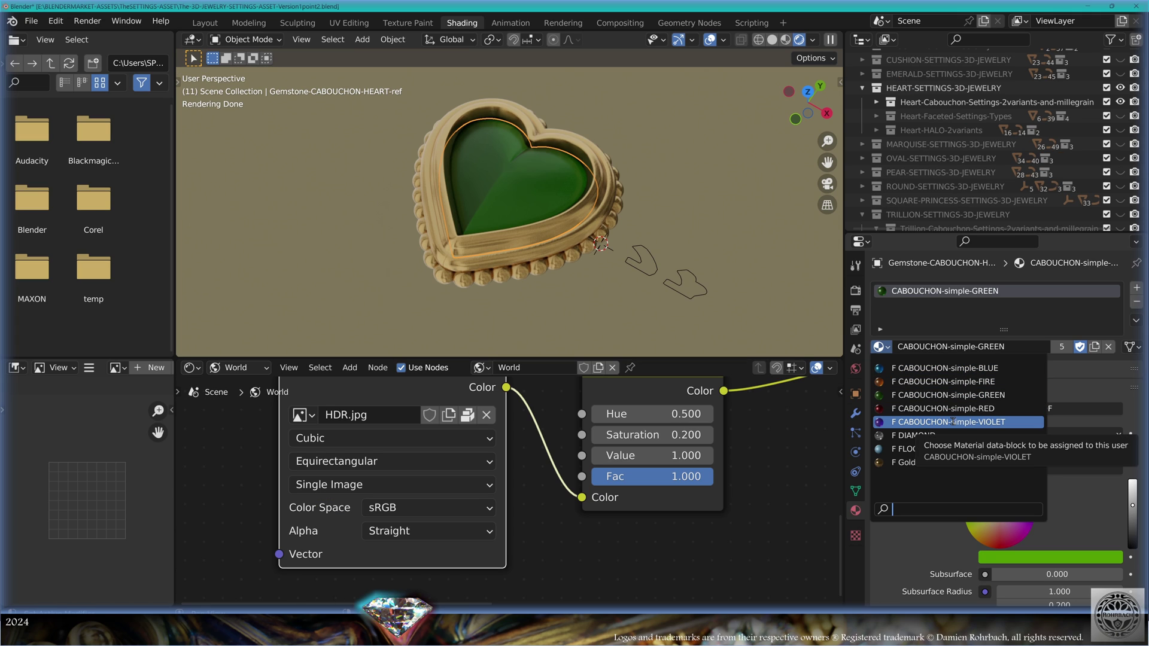
click(943, 408)
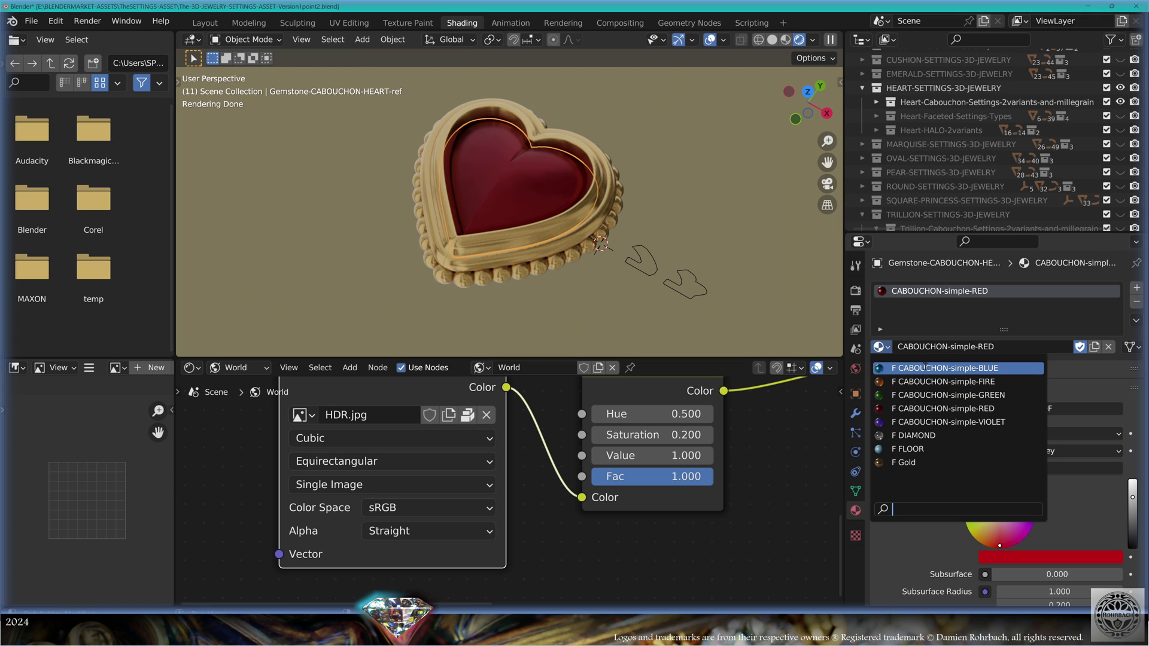
click(943, 422)
click(879, 346)
click(943, 408)
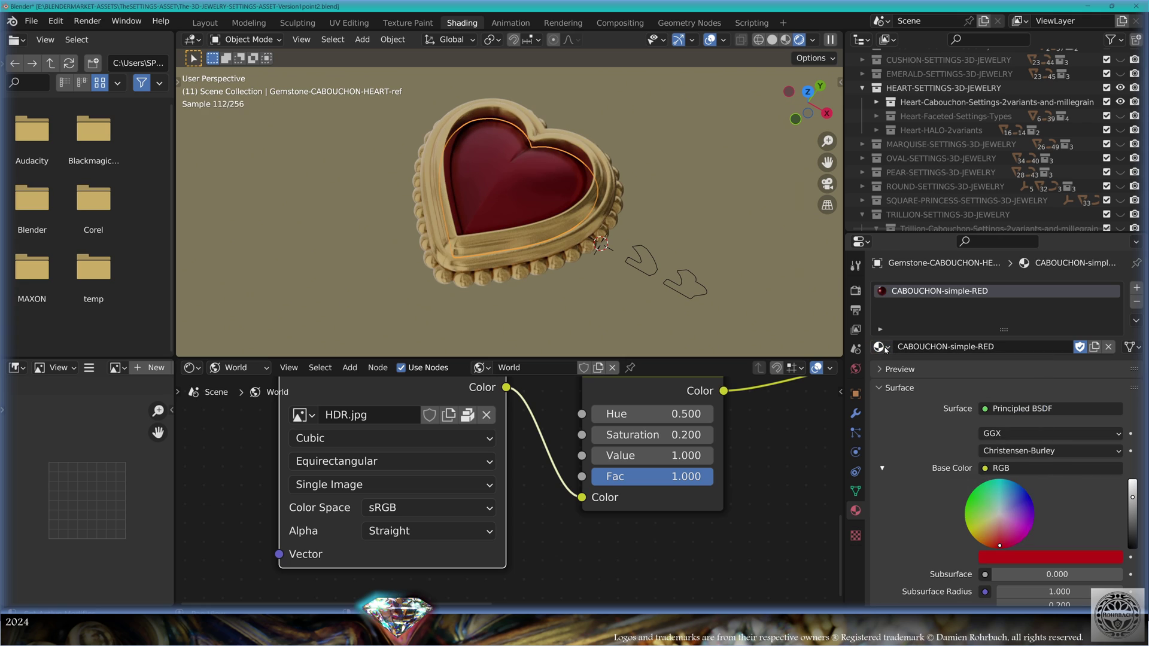
click(880, 346)
click(924, 397)
click(880, 347)
click(943, 381)
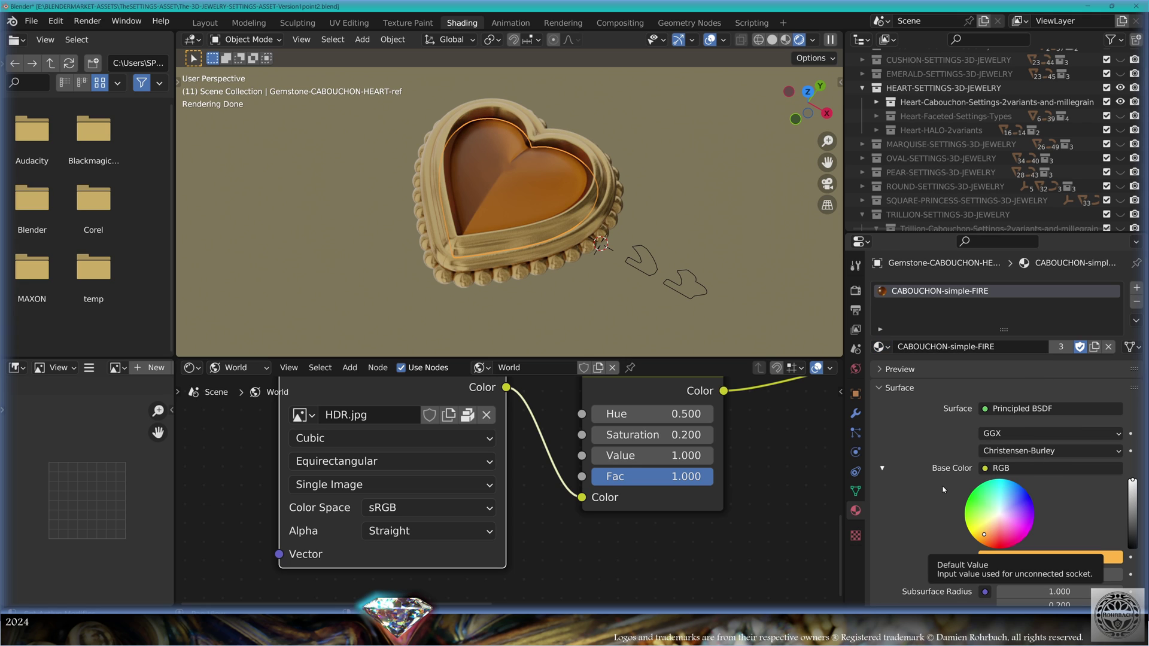
click(880, 347)
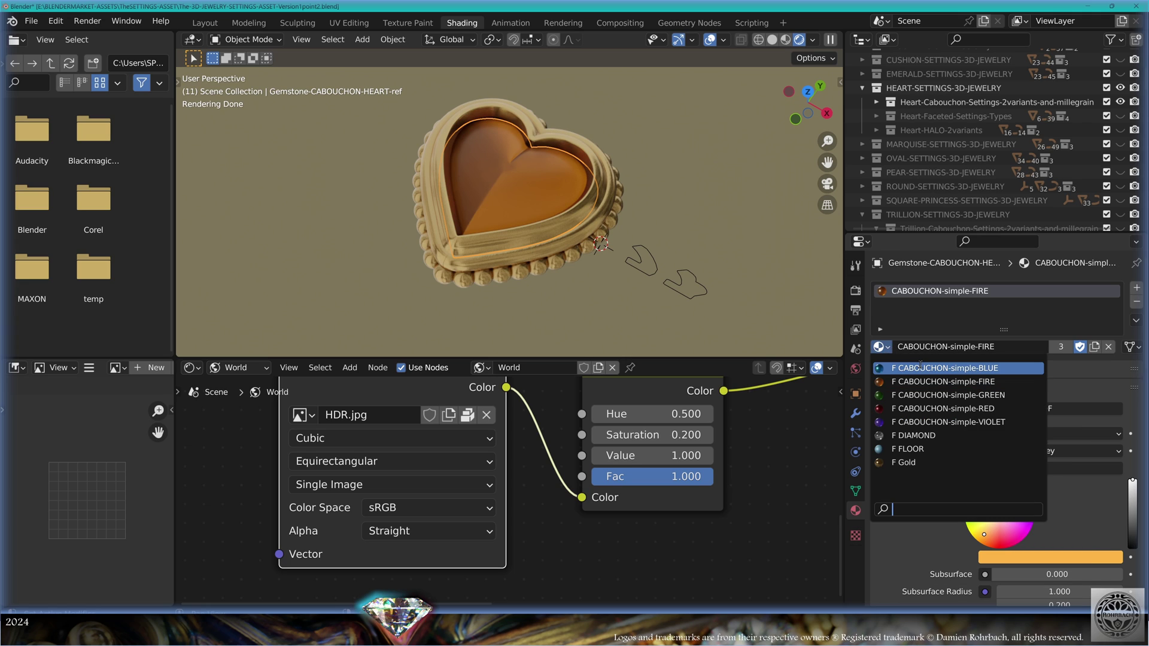
click(943, 367)
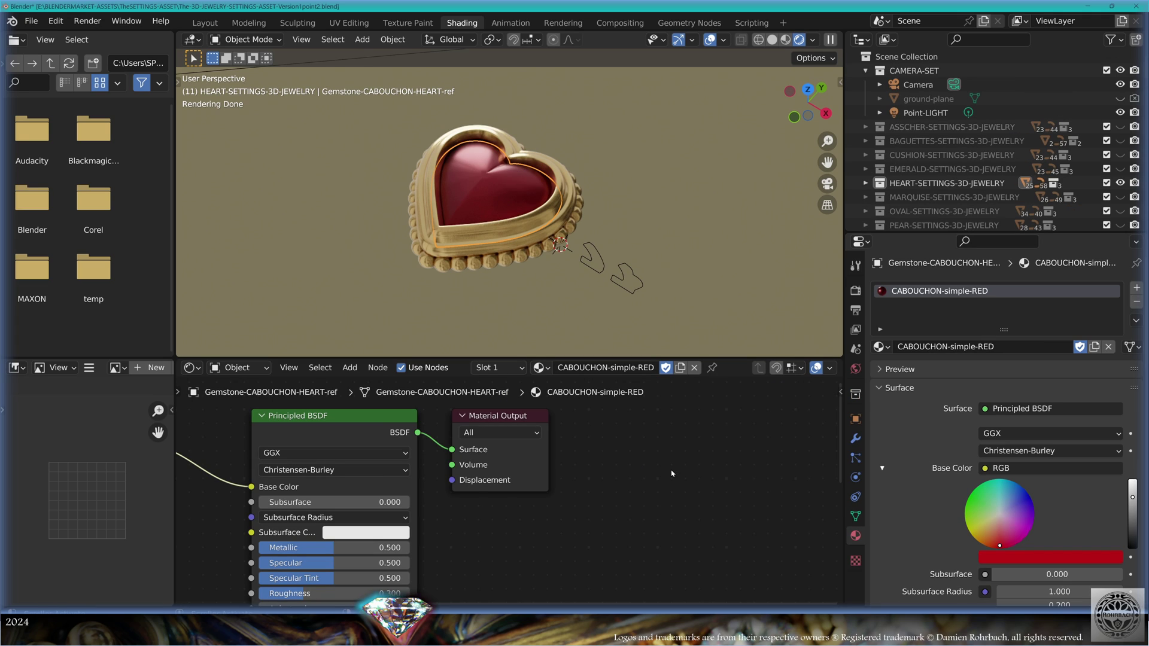
Step: Make a separate copy of the gem's CABOCHON-simple-RED material and recolour it to purple in its RGB node
click(682, 367)
middle_drag(203, 475, 460, 475)
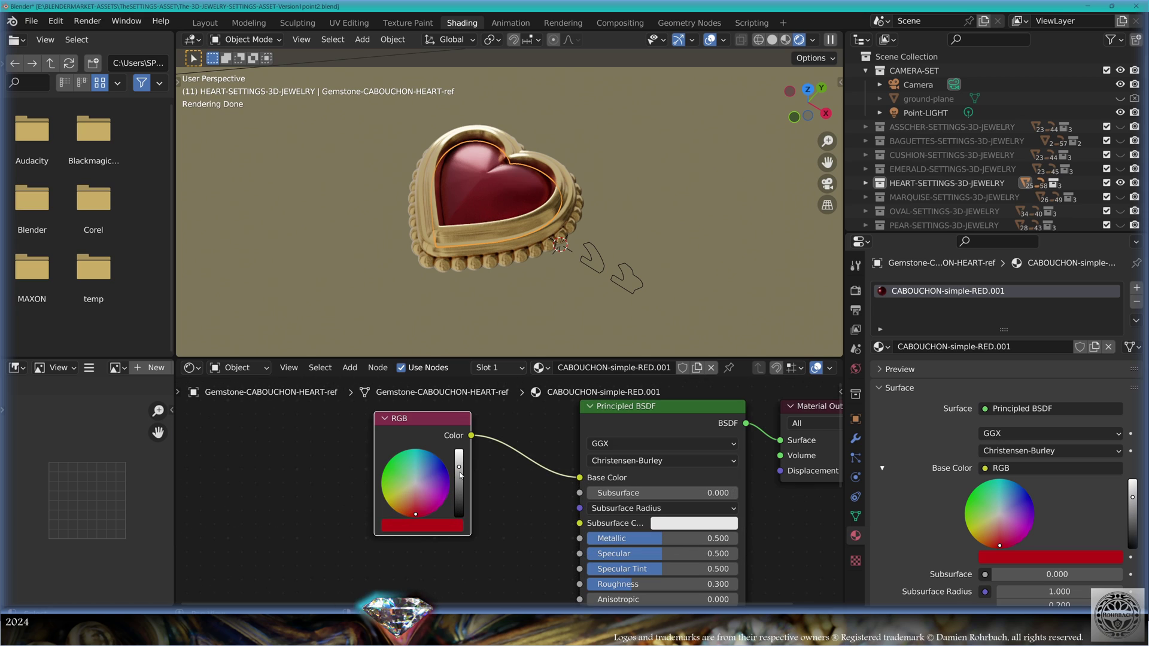
mouse_move(411, 496)
mouse_down()
mouse_move(401, 485)
mouse_move(431, 482)
mouse_up()
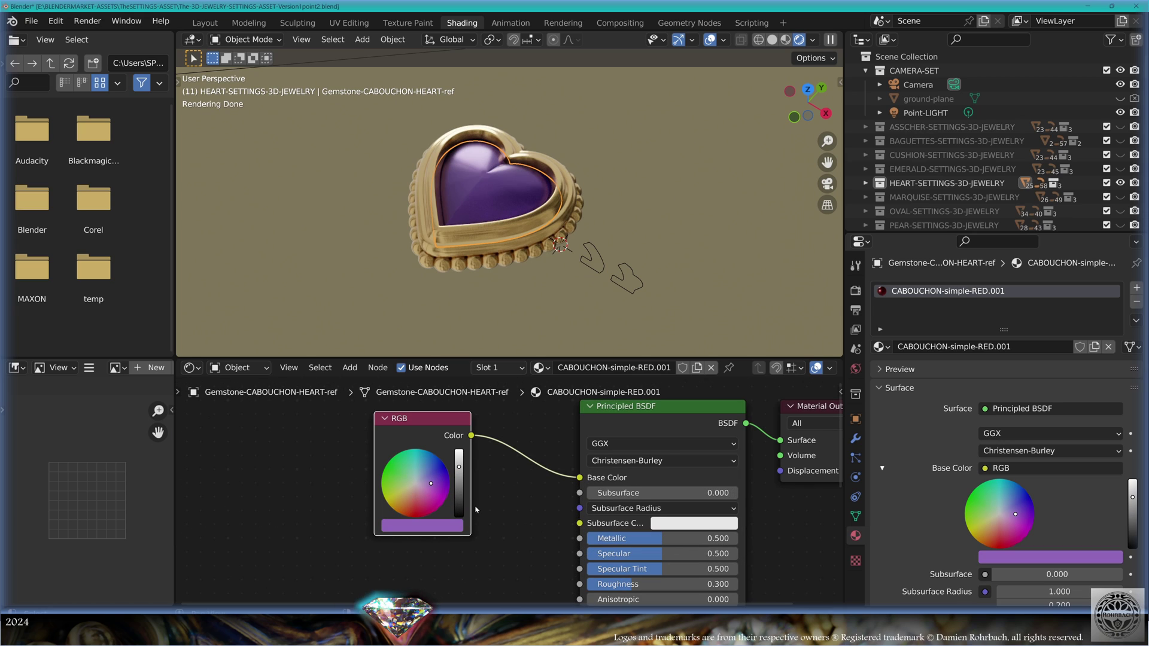
click(413, 489)
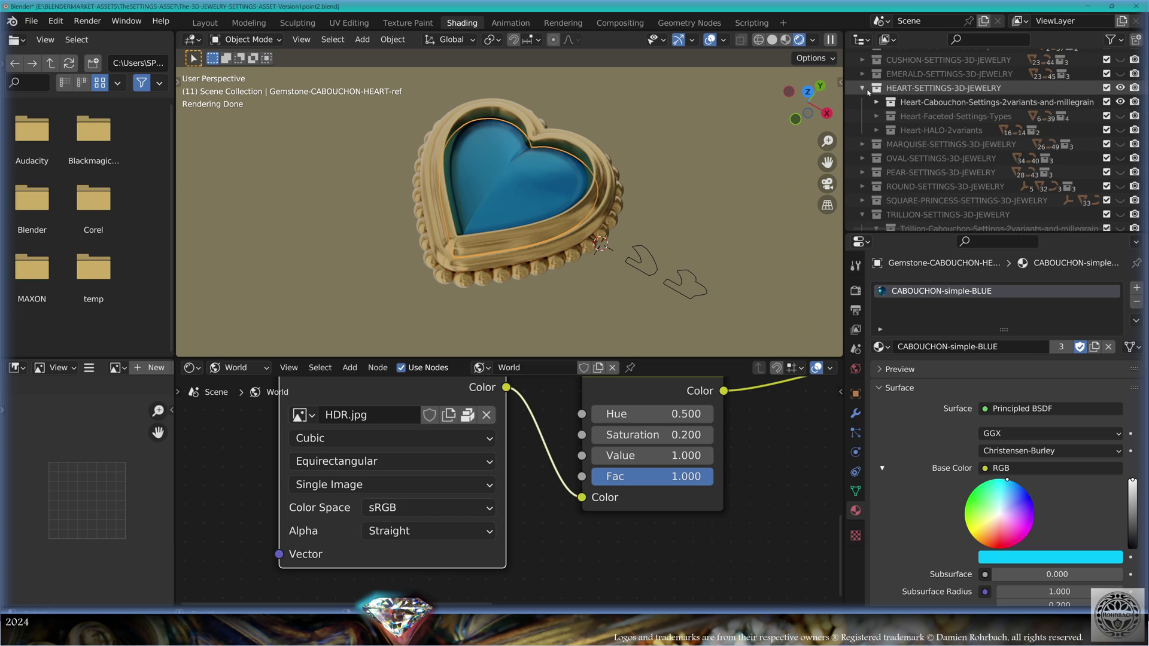
Step: Show the CAMERA-SET collection in the viewport and view the blue heart setting through the camera
scroll(1017, 150, down, 3)
scroll(1047, 108, up, 3)
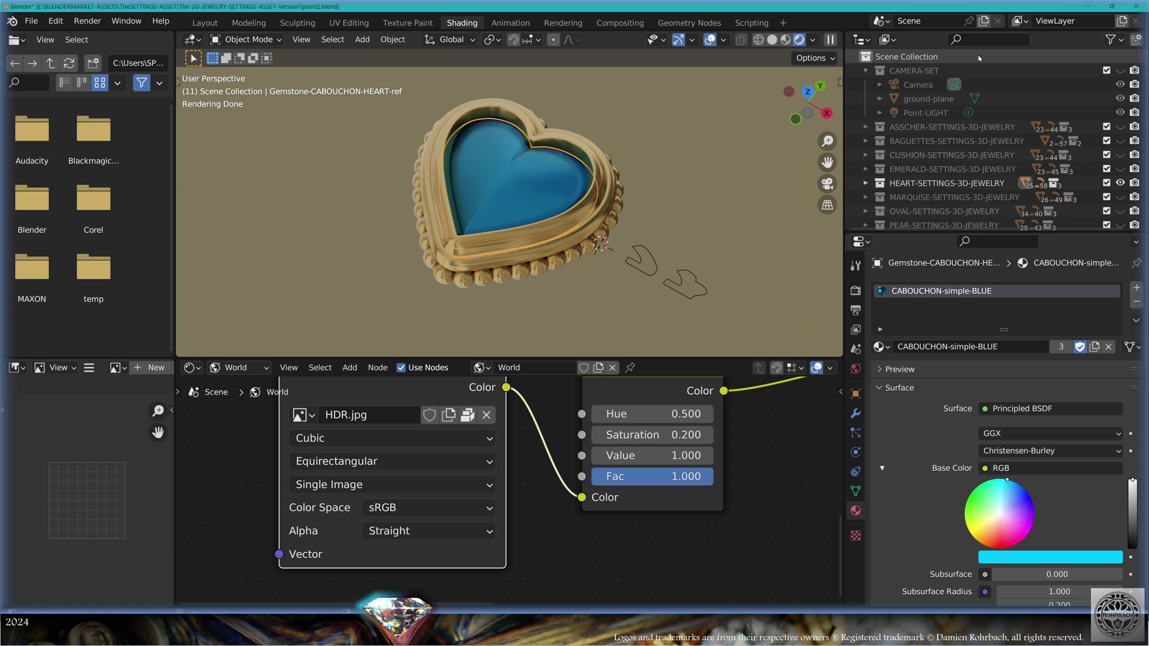
click(1120, 70)
key(KP_0)
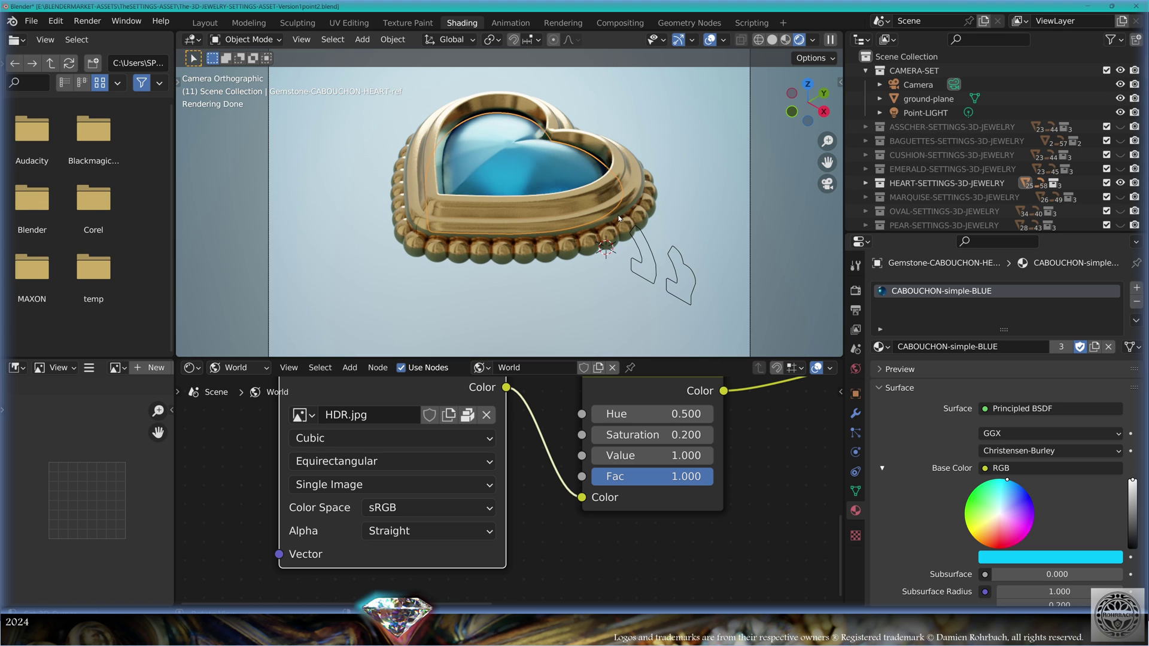
scroll(631, 163, down, 3)
scroll(632, 164, up, 2)
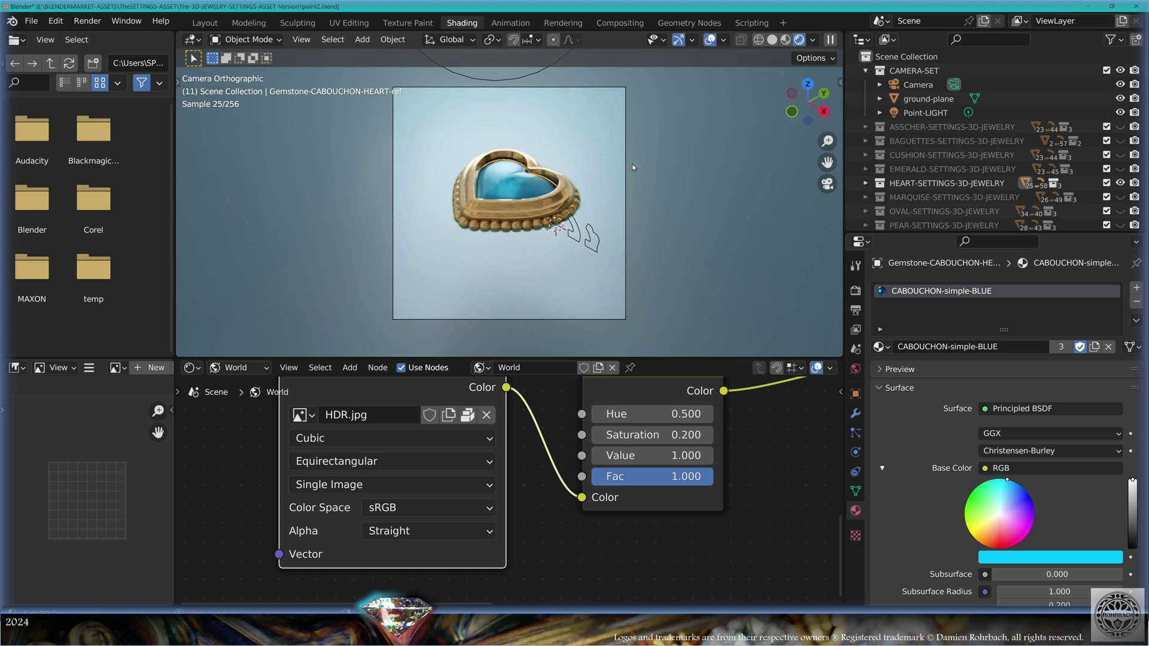
Step: Recolour the ground plane's FLOOR material to magenta in its RGB node, and hide the ground plane from the viewport and render
middle_drag(632, 164, 606, 185)
click(646, 202)
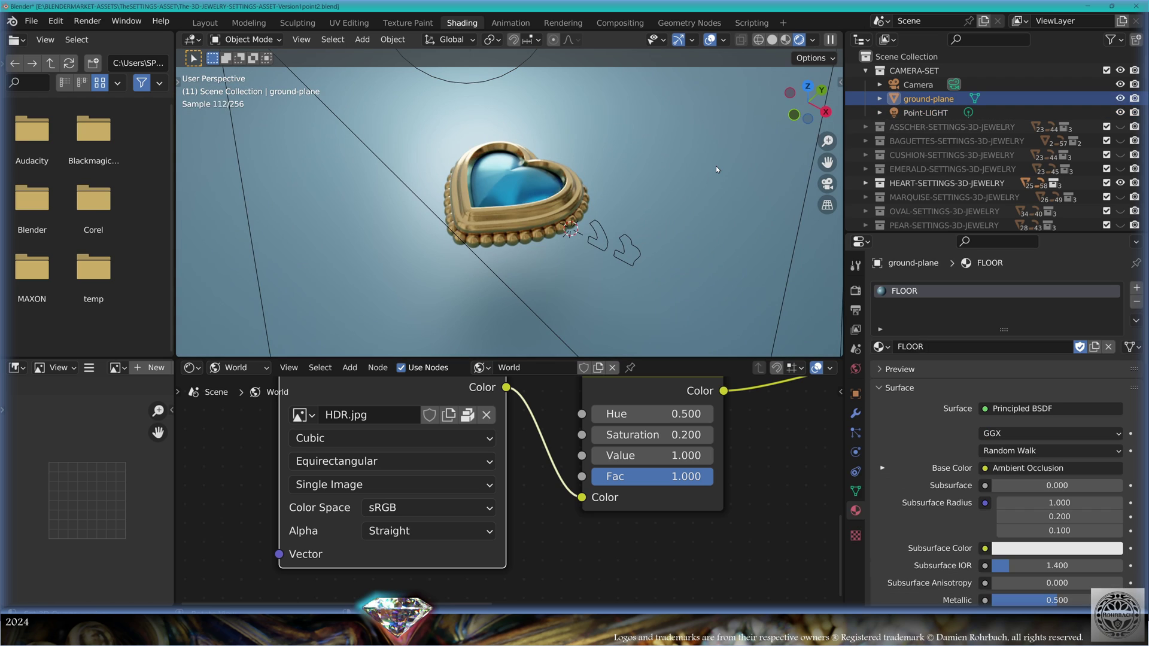
click(237, 368)
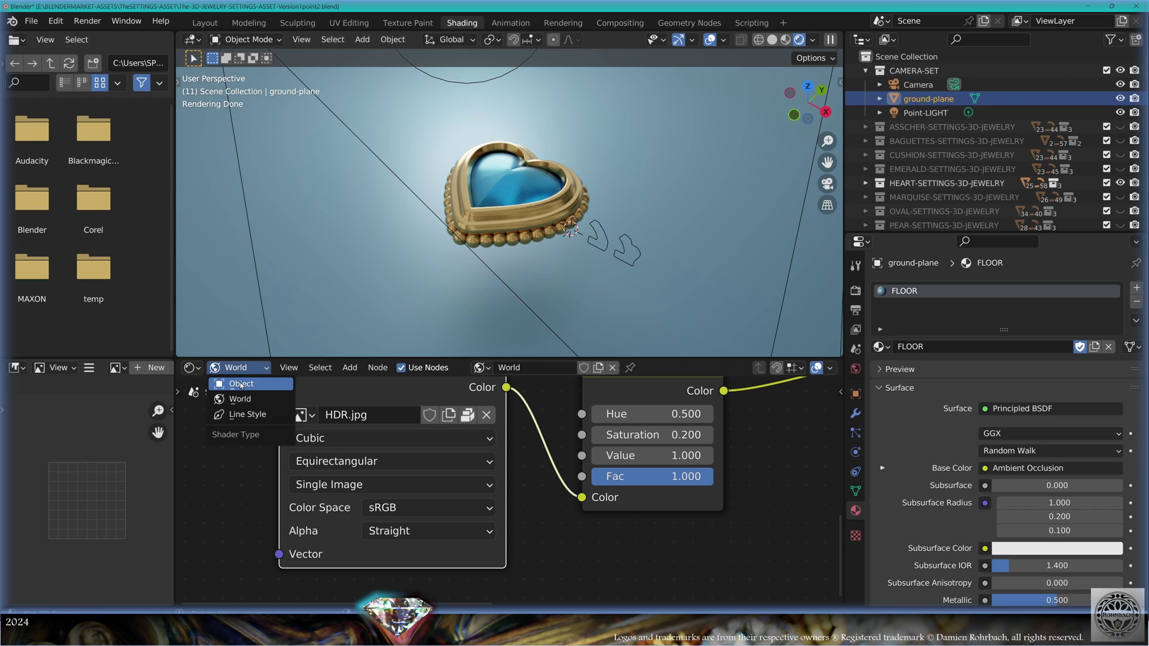
click(230, 379)
scroll(508, 502, up, 2)
click(415, 490)
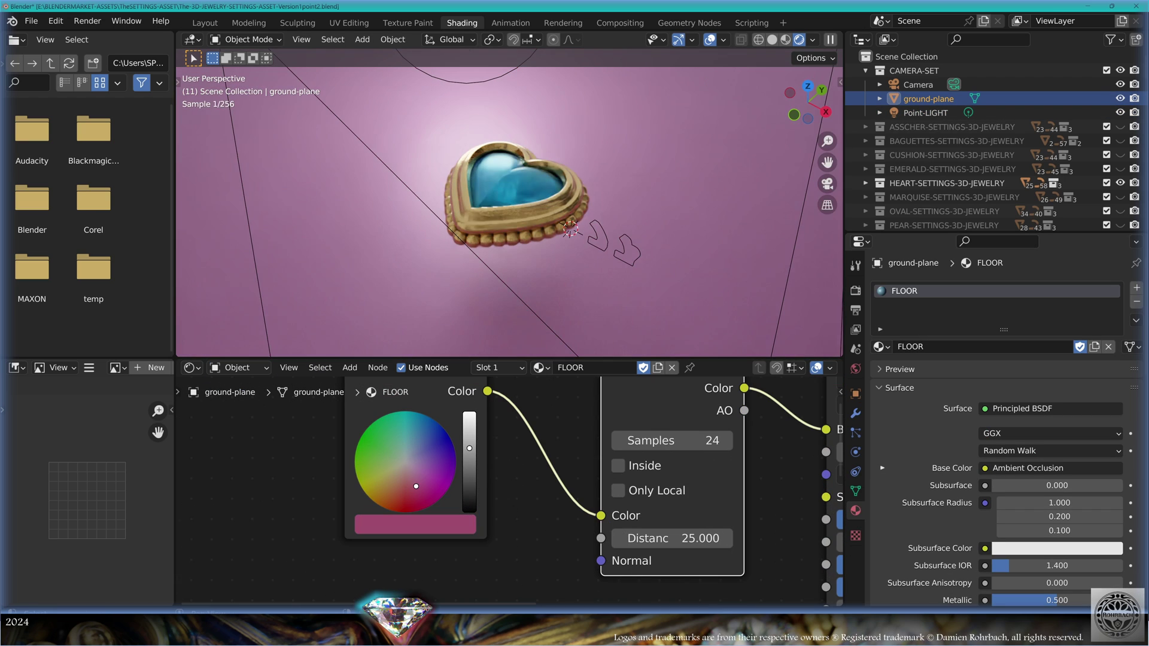
click(1119, 98)
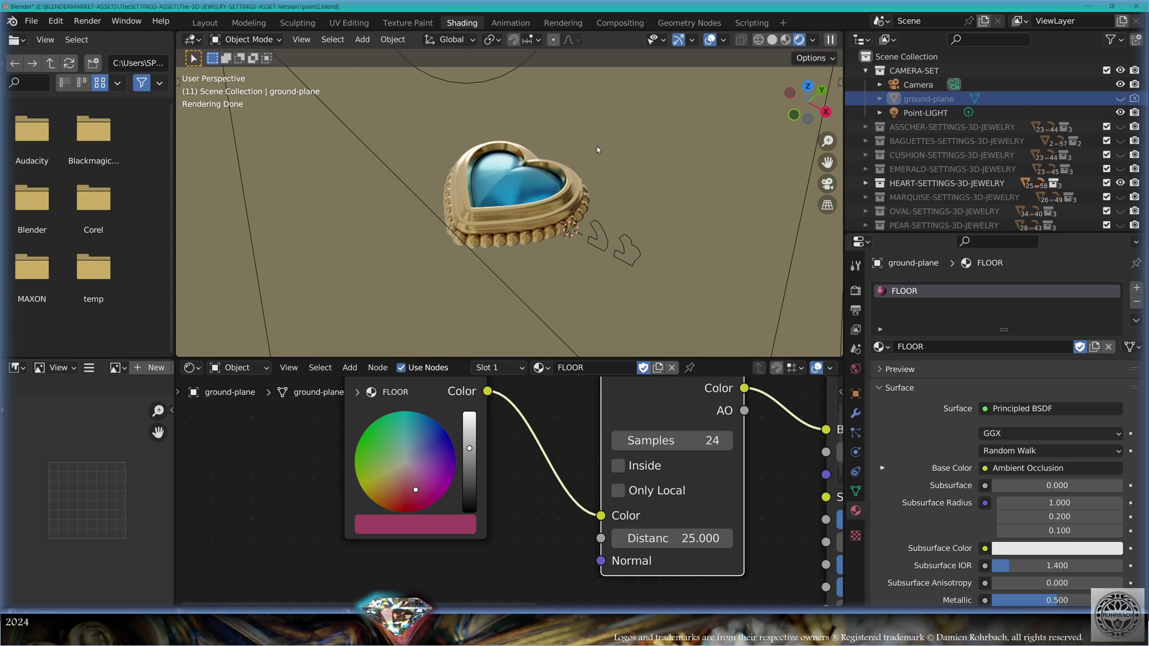
scroll(597, 146, up, 2)
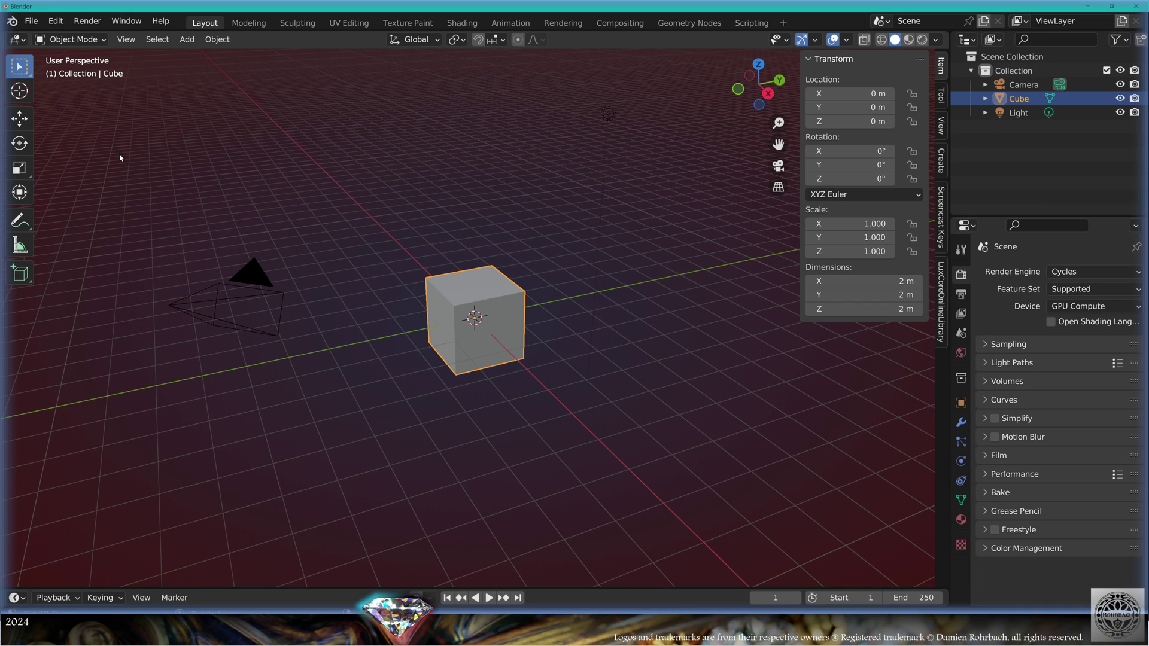
Step: Append the Pear-BEZEL-Settings-5variants-plus-millegrain collection from the The-3D-JEWELRY-SETTINGS-ASSET-Version1point2 blend file into the default scene
click(31, 21)
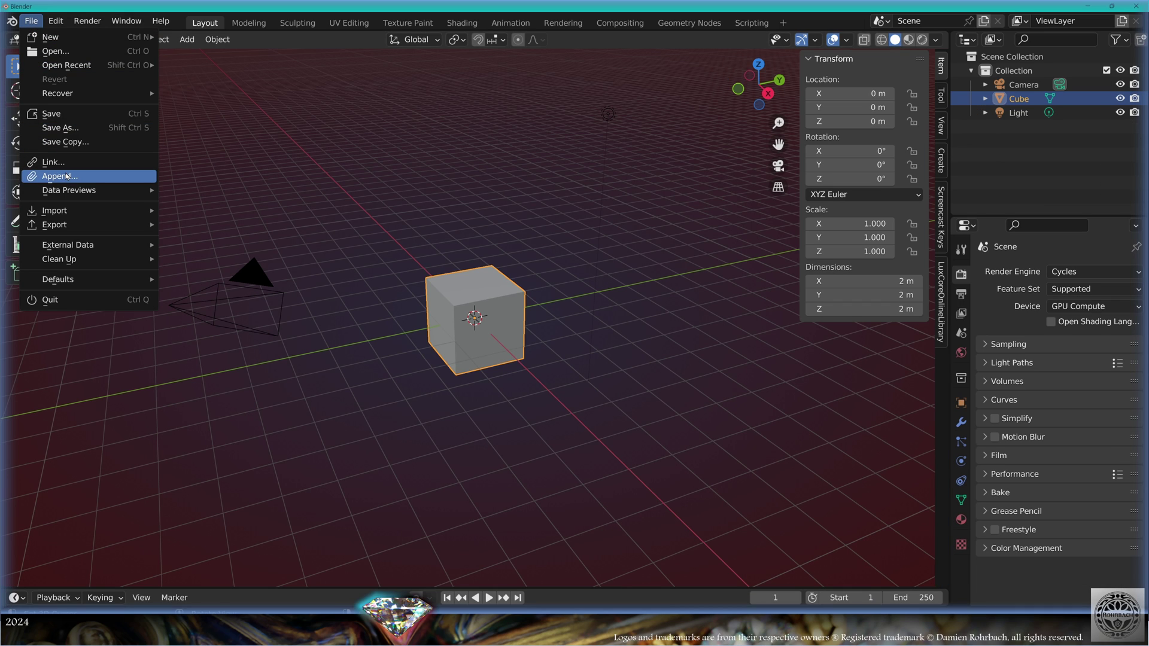
click(59, 176)
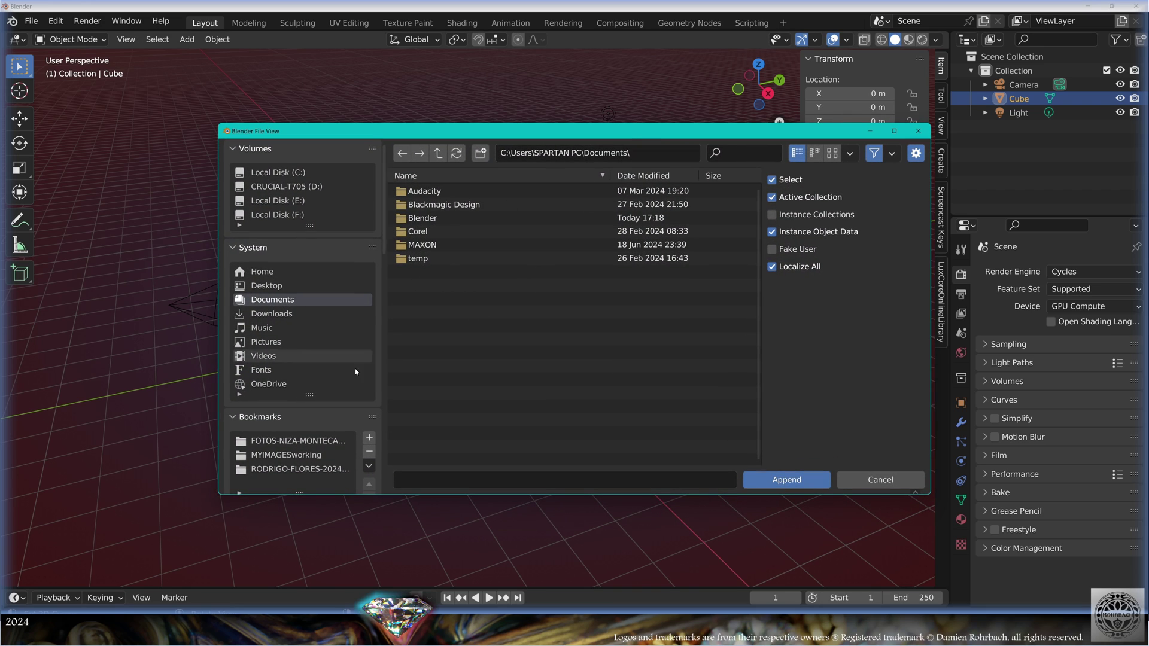
double_click(469, 218)
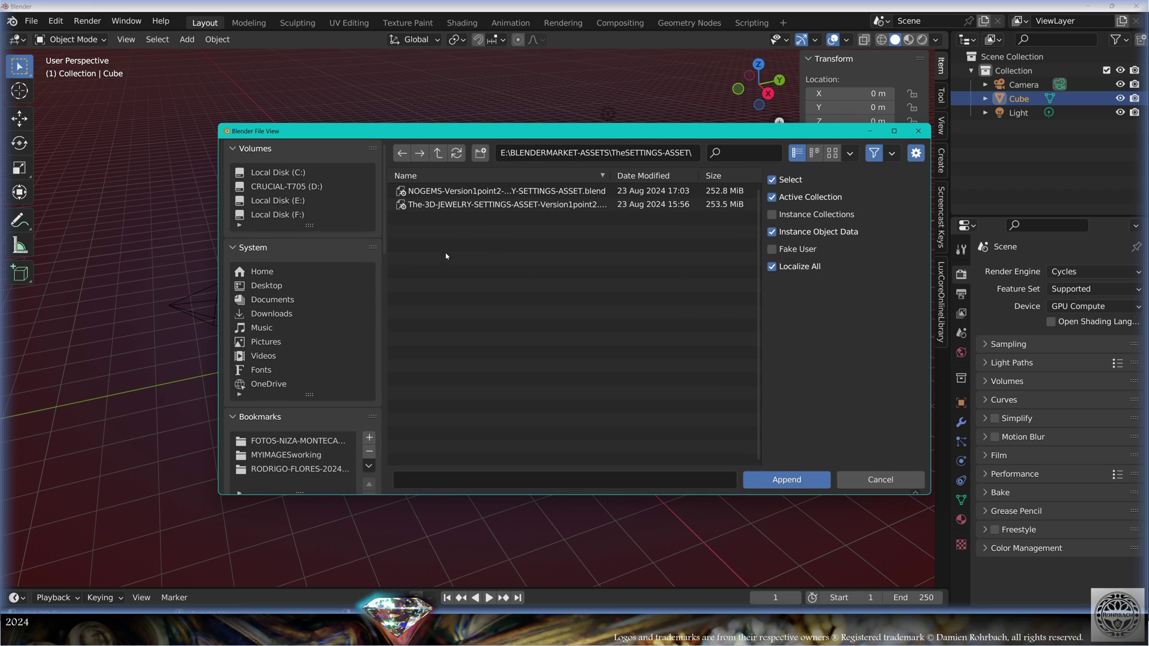
double_click(455, 204)
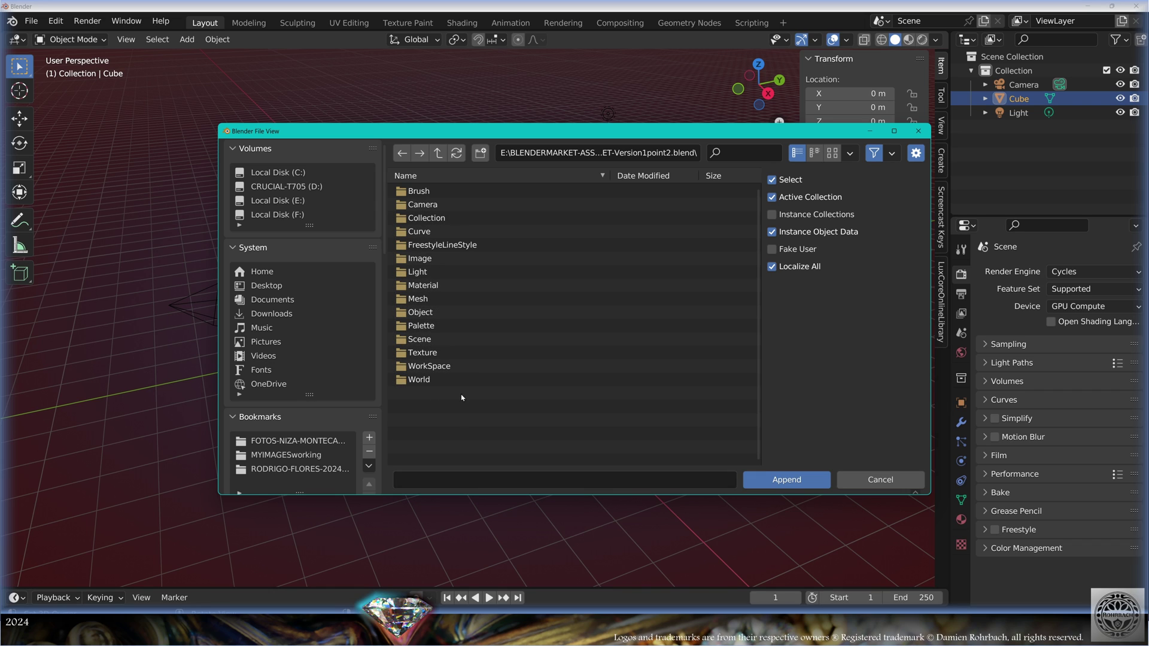
double_click(444, 220)
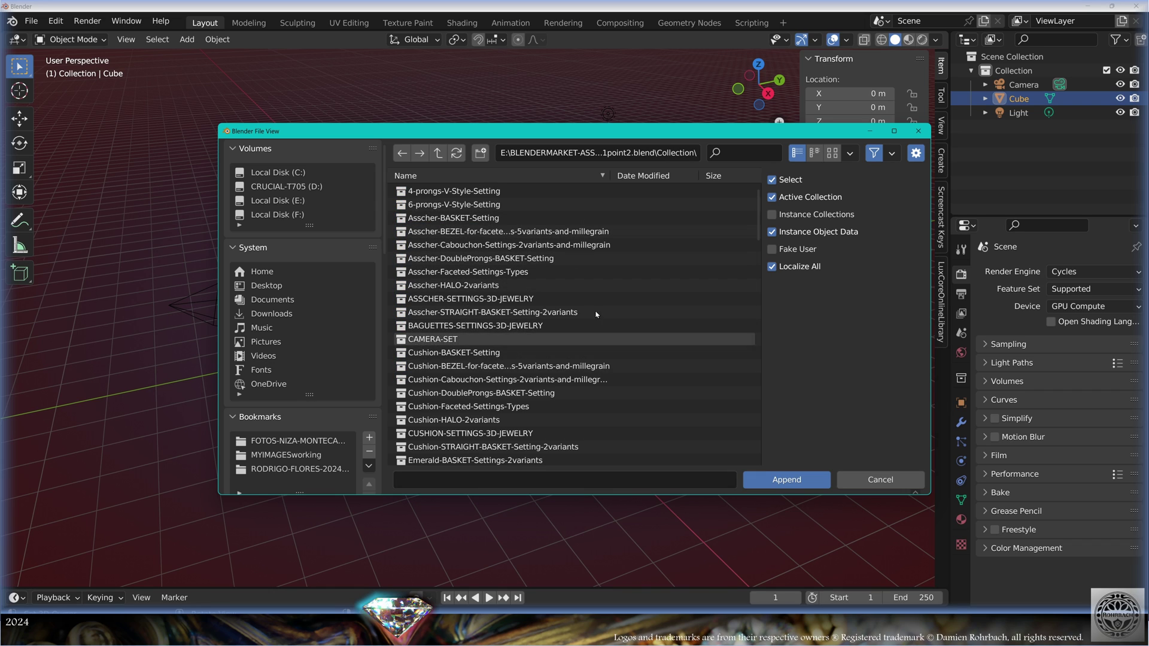
drag(753, 198, 760, 347)
scroll(598, 299, up, 3)
double_click(478, 263)
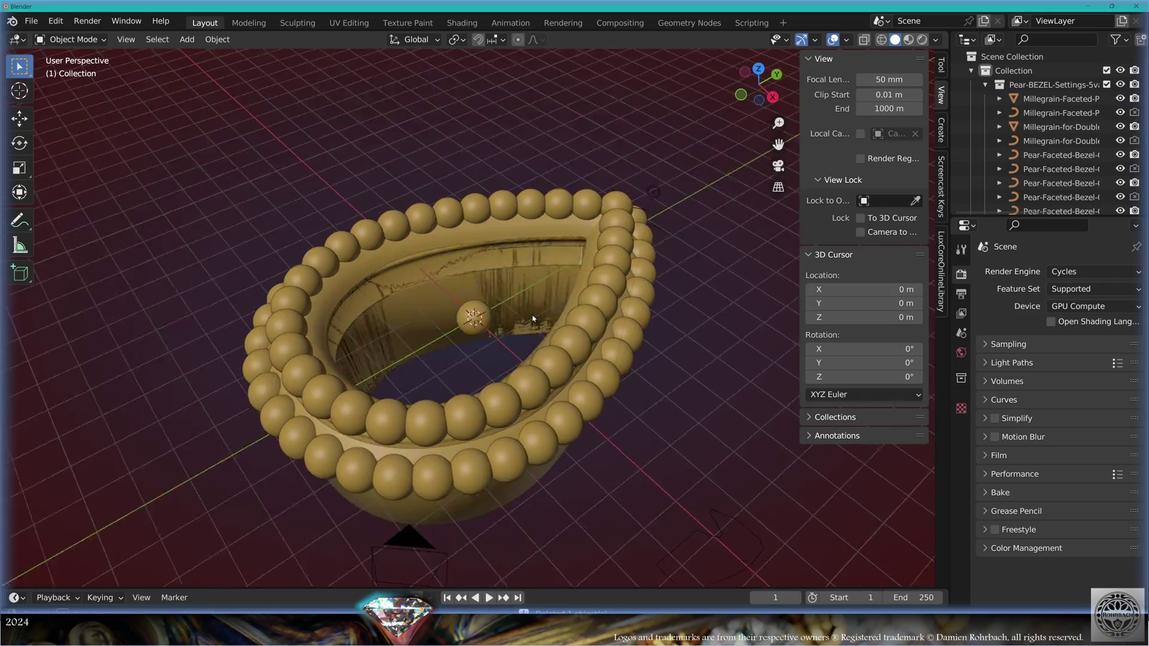
Step: Hide the millegrain sphere at the centre of the pear setting and widen the outliner so the full object names show
middle_drag(478, 335, 526, 311)
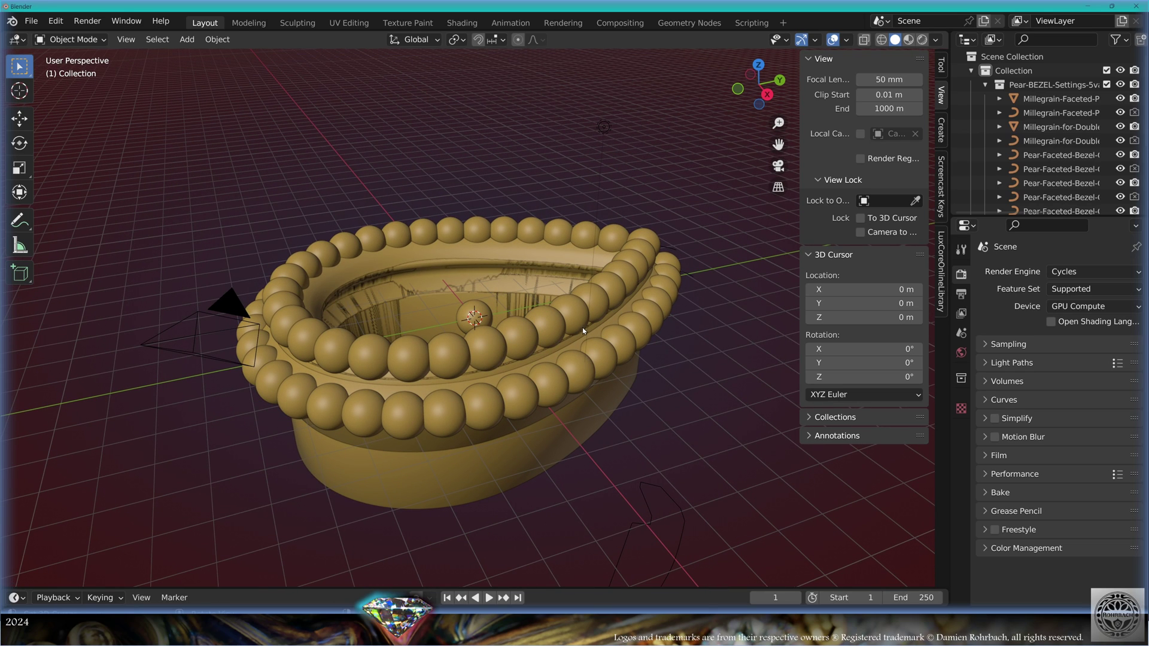
middle_drag(583, 328, 478, 311)
click(465, 314)
drag(950, 170, 785, 170)
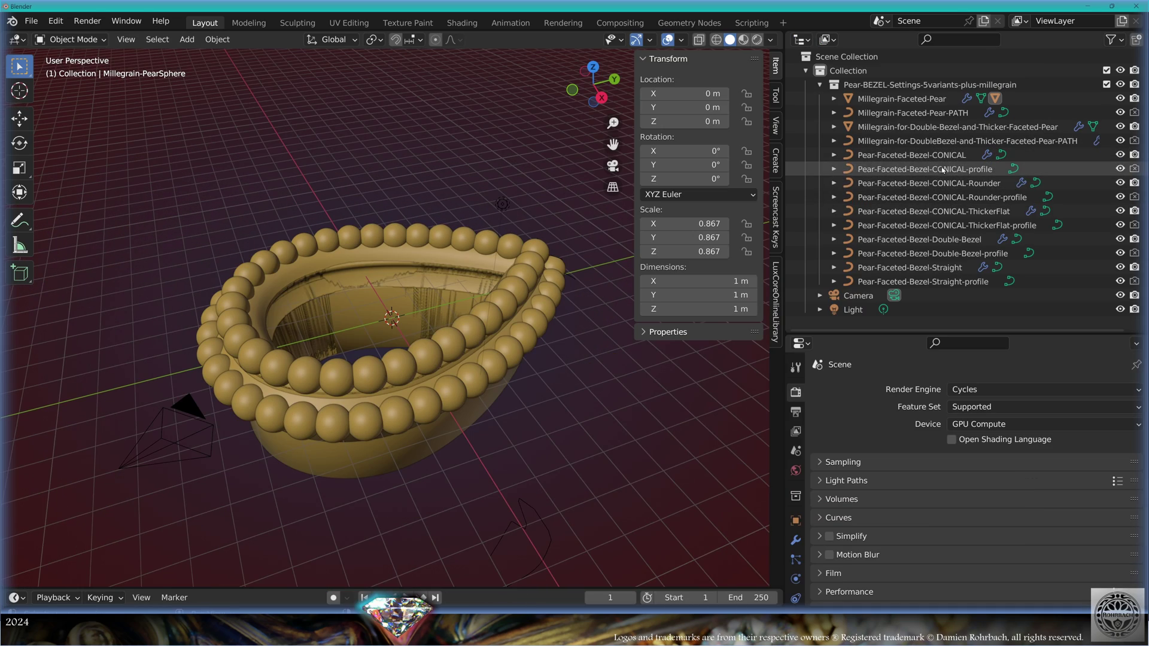
Step: Append the object Gemstone-PEAR-1.00-ct-DIAMOND-ref from the same asset file
click(32, 21)
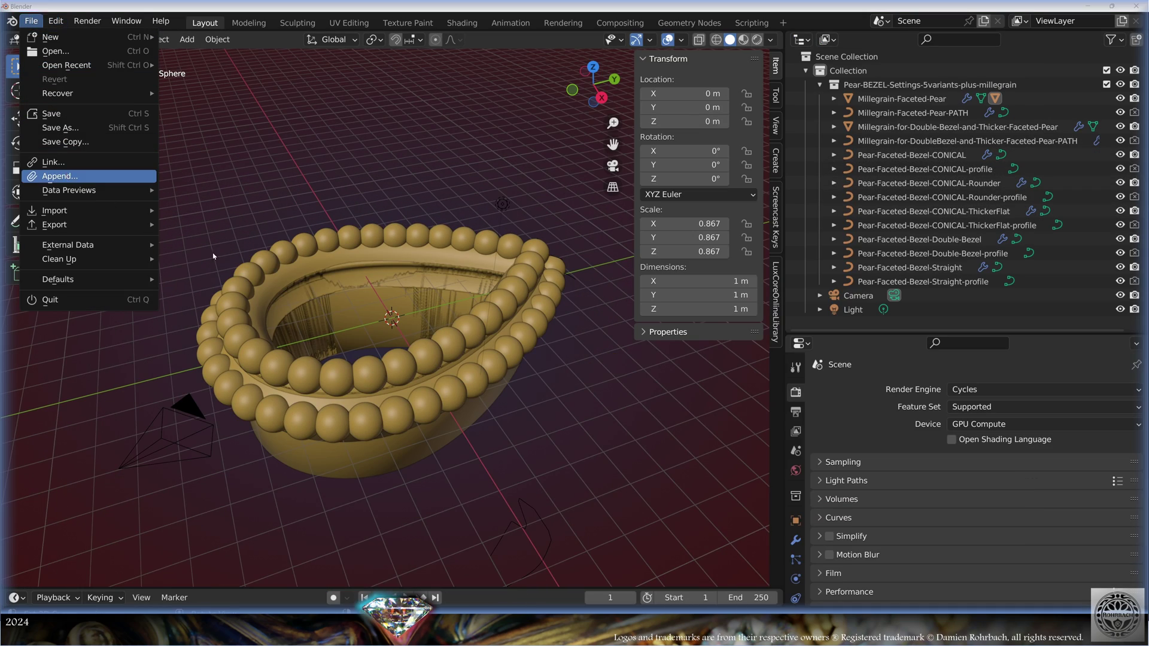
click(57, 170)
scroll(508, 383, down, 10)
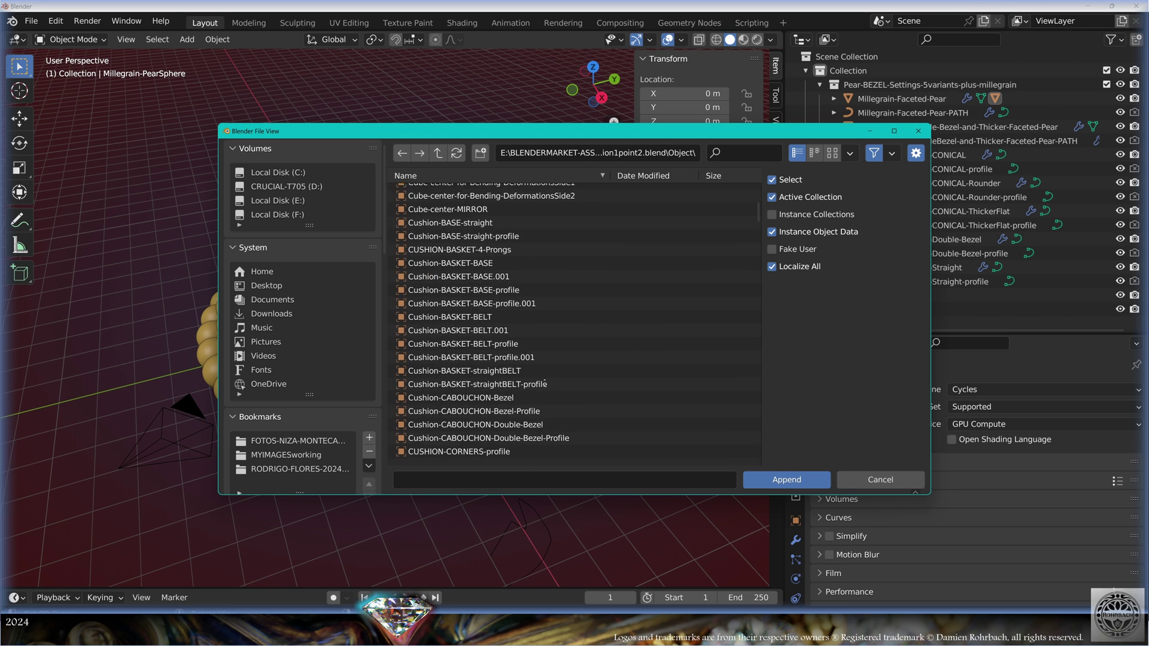
scroll(557, 197, down, 10)
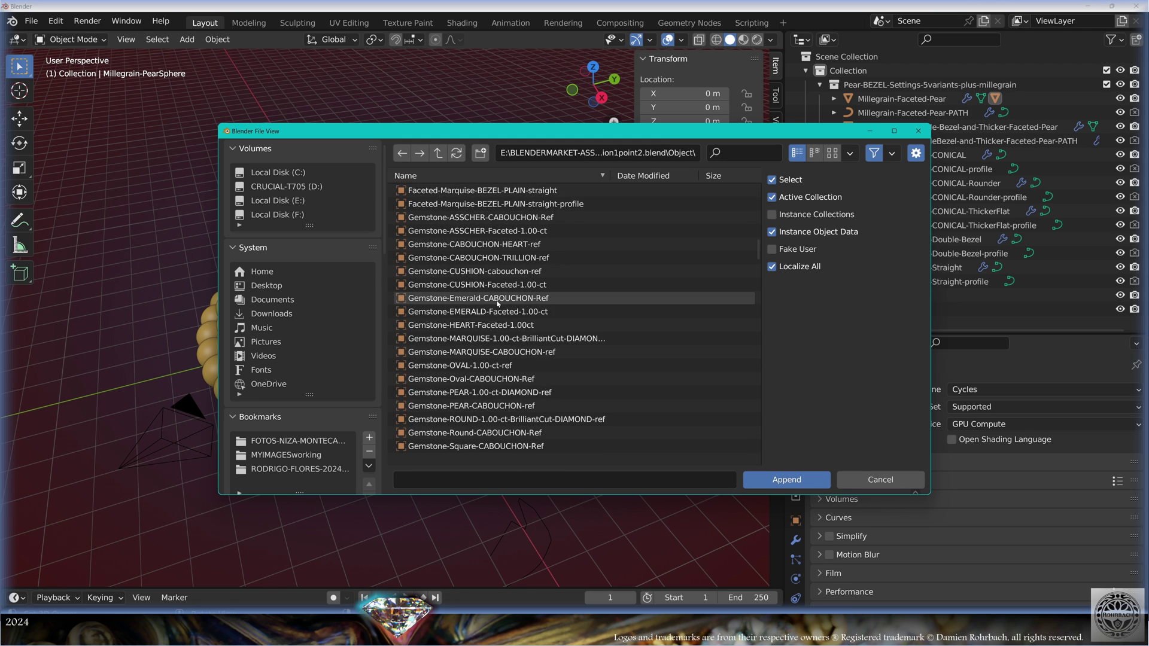
double_click(482, 392)
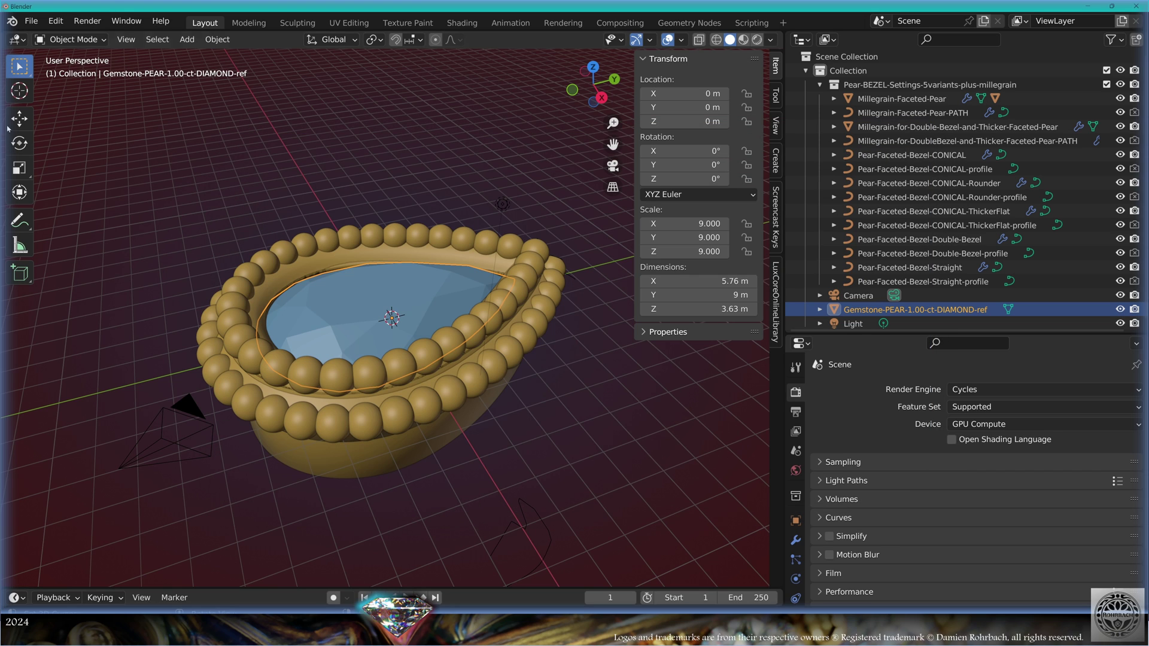
Step: Raise the pear gemstone slightly along the Z axis with the Move tool
key(shift+space)
key(g)
drag(387, 273, 387, 249)
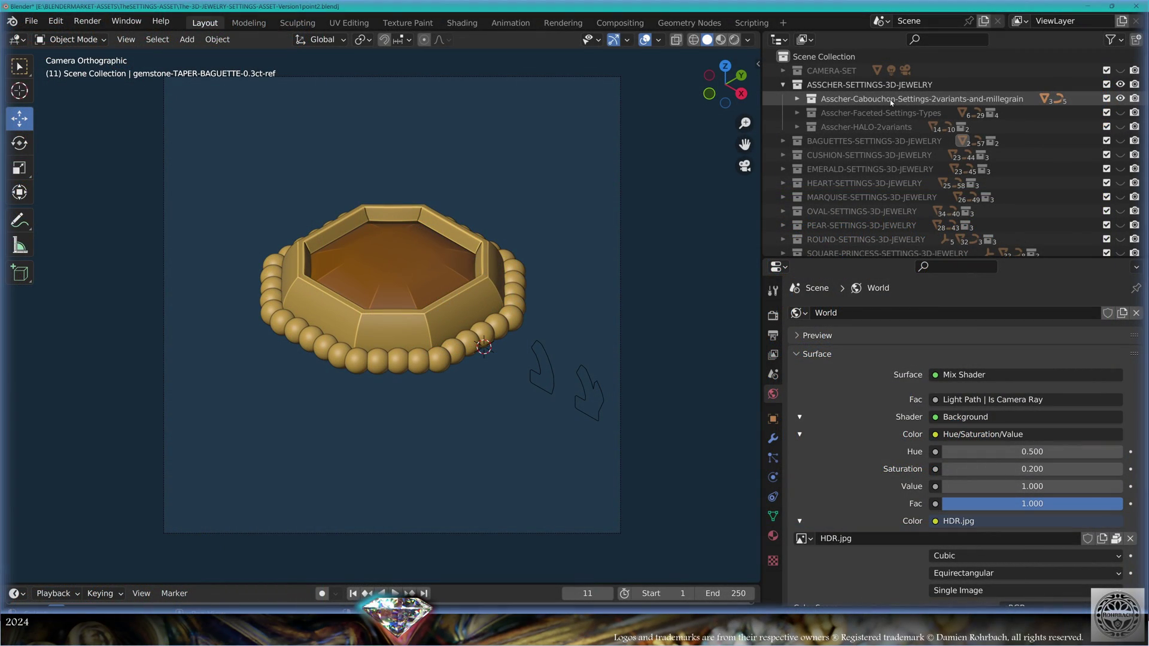
Step: Expand the Asscher-Cabouchon-Settings-2variants-and-millegrain collection and hide its Millegrain-Asscher beads
click(797, 99)
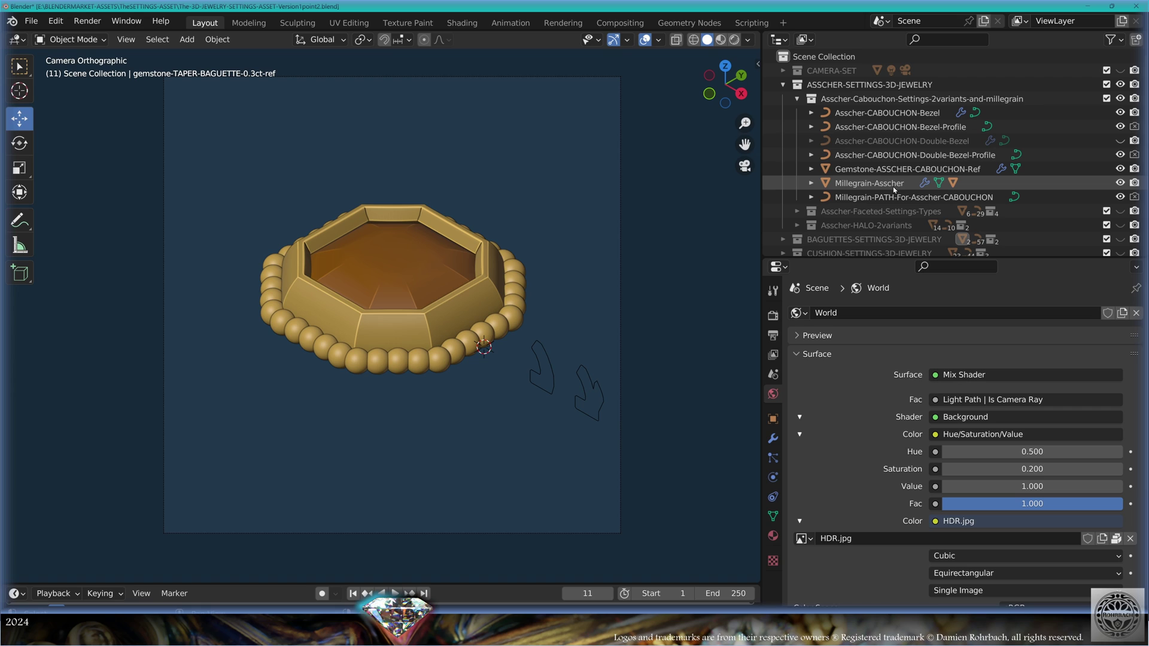
click(1120, 183)
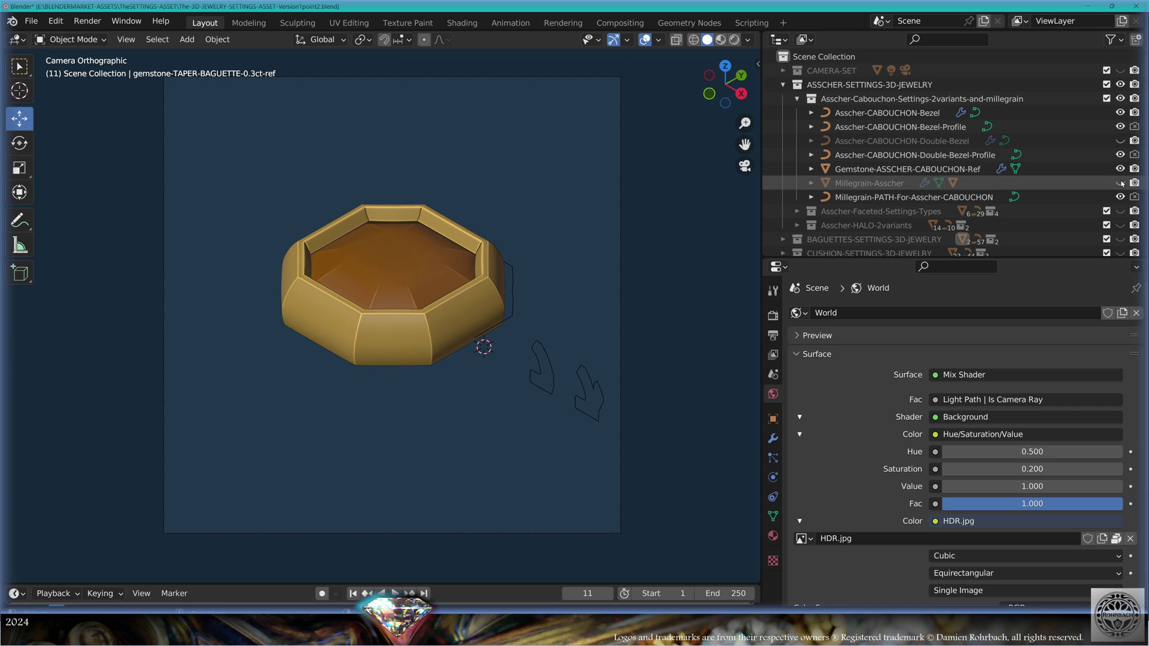
click(1120, 183)
click(1120, 183)
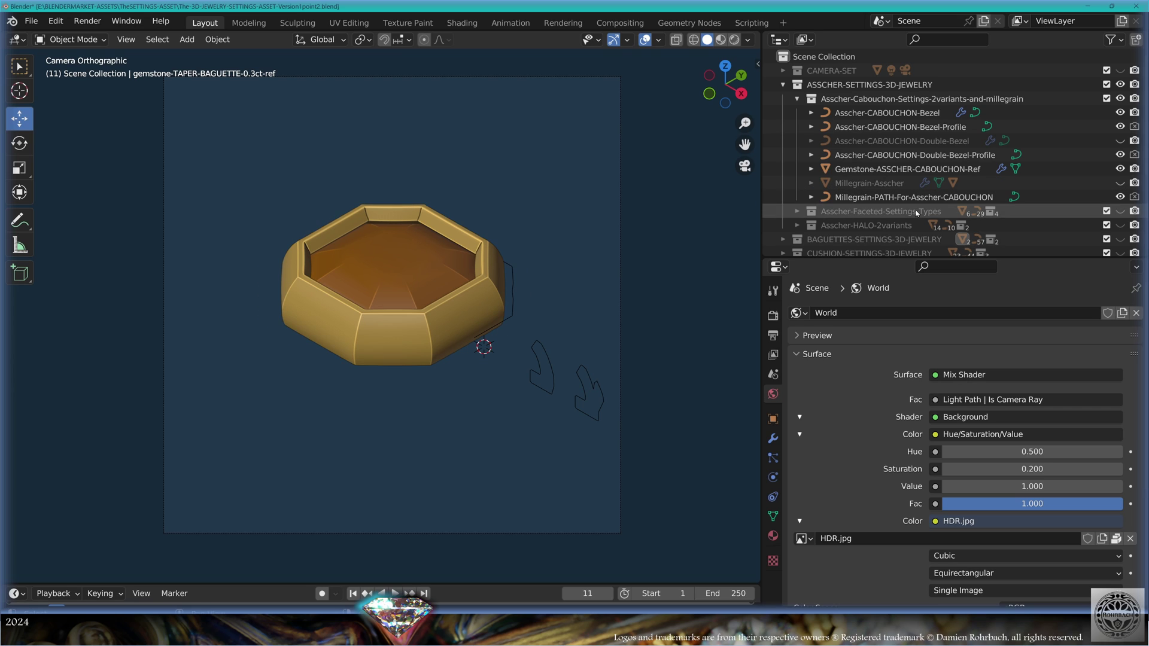
Step: Swap the cabochon setting's variant by hiding Asscher-CABOUCHON-Bezel and showing Asscher-CABOUCHON-Double-Bezel
click(445, 323)
click(1120, 140)
click(1120, 113)
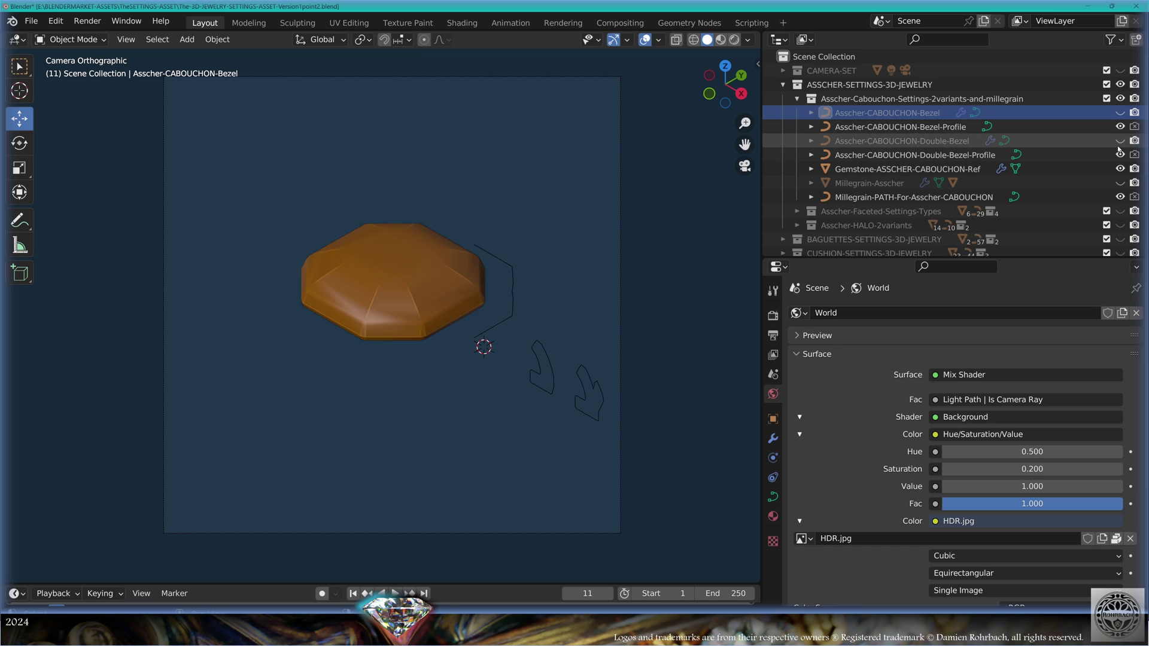
click(500, 258)
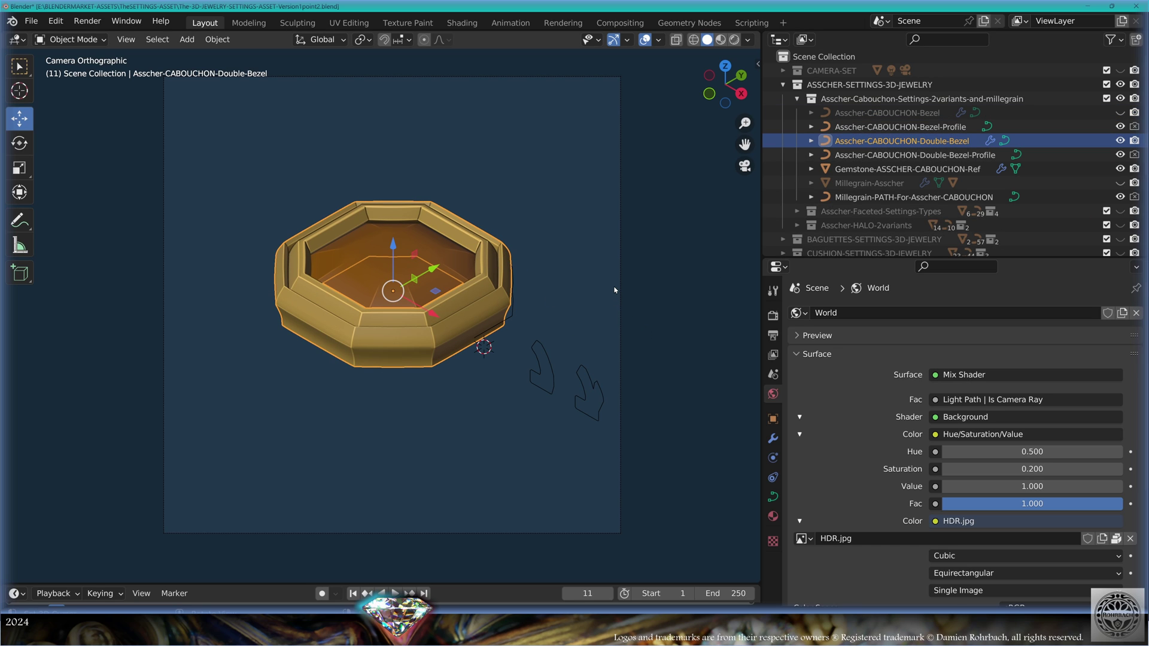
Step: Hide and collapse the Asscher cabochon collection, and show the Asscher-Faceted-Settings-Types collection with its contents expanded
click(1120, 99)
click(797, 99)
click(1120, 113)
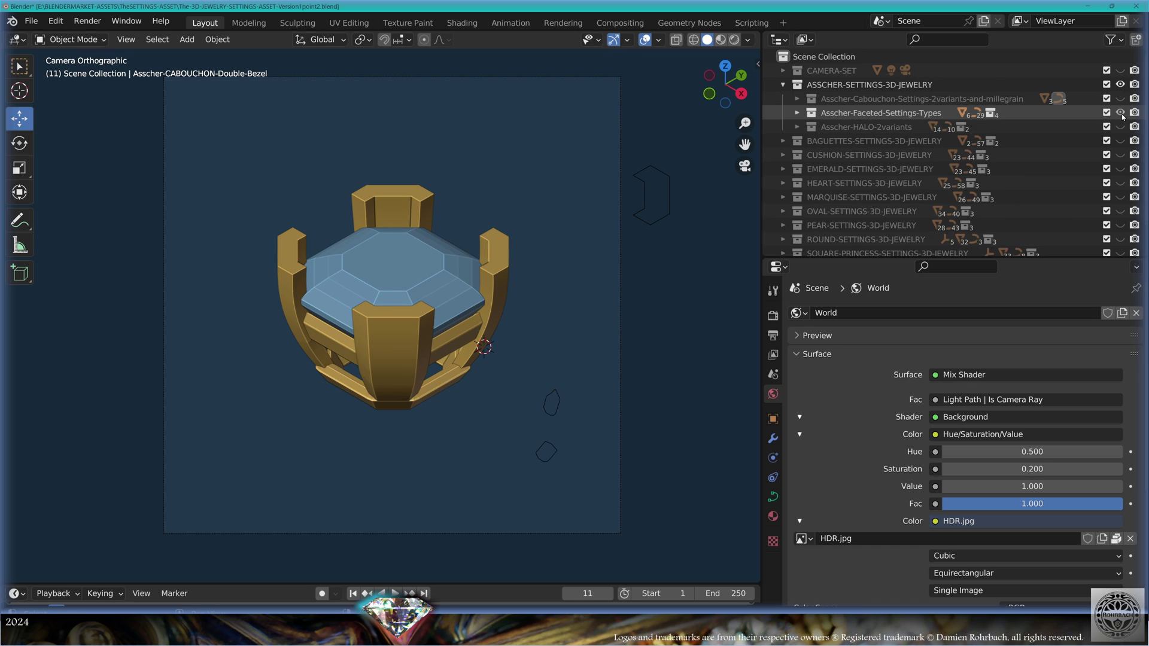
click(796, 114)
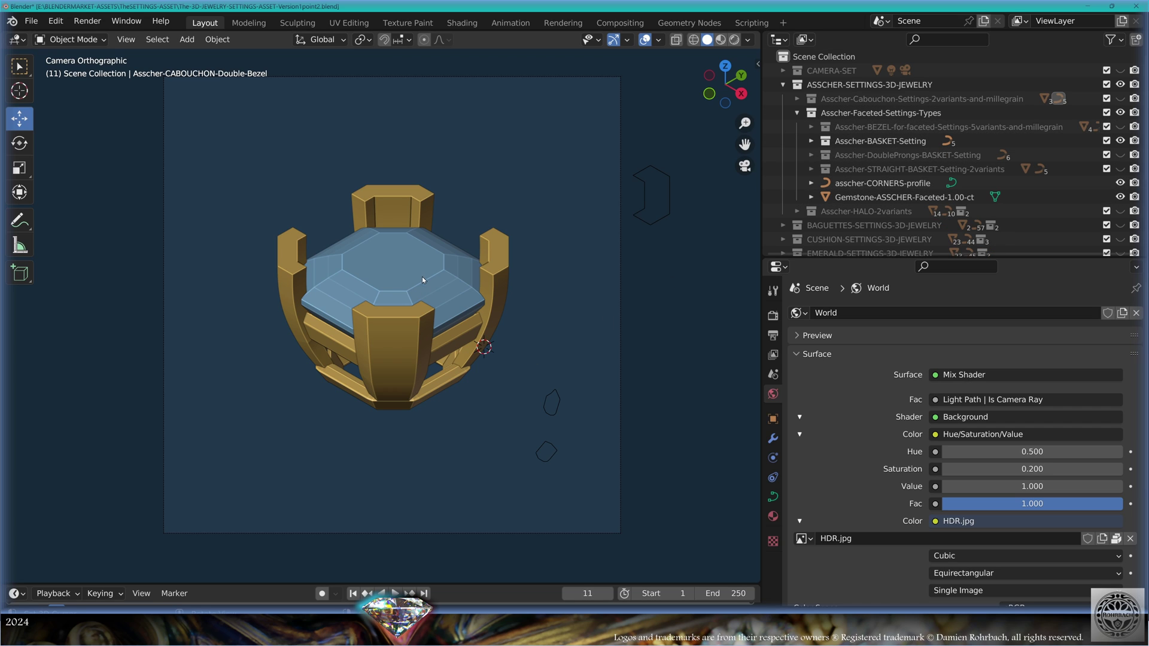
Step: Select the faceted Asscher gemstone, hide Asscher-BASKET-Setting, and preview the DoubleProngs-BASKET and STRAIGHT-BASKET settings around the gem
click(423, 262)
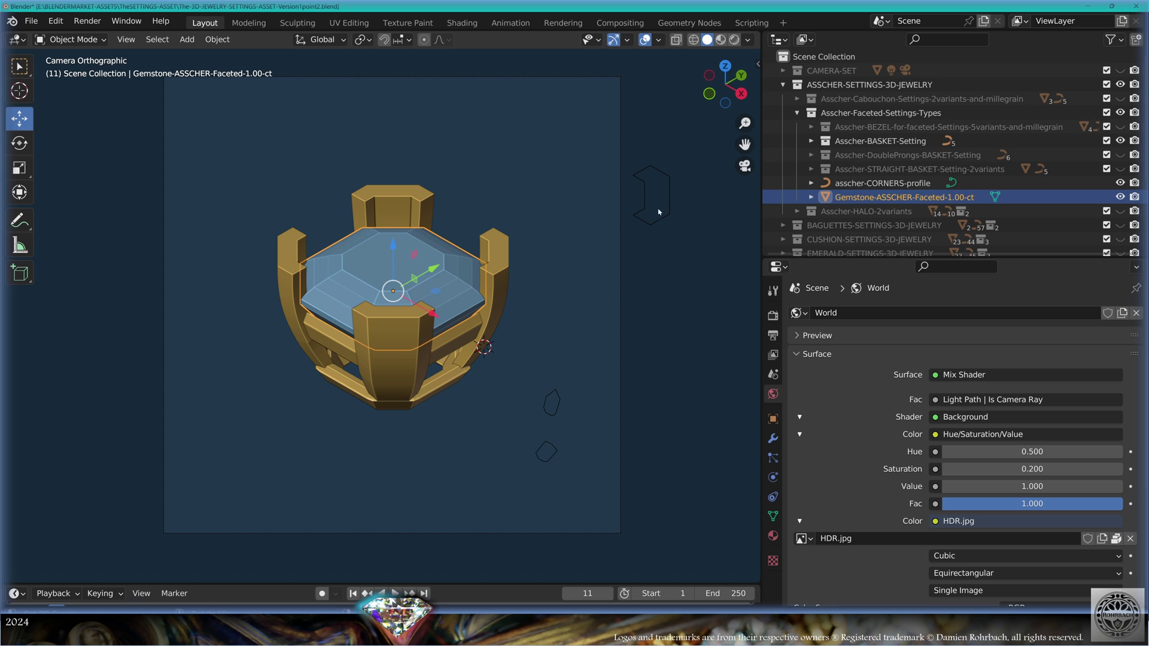
click(1120, 141)
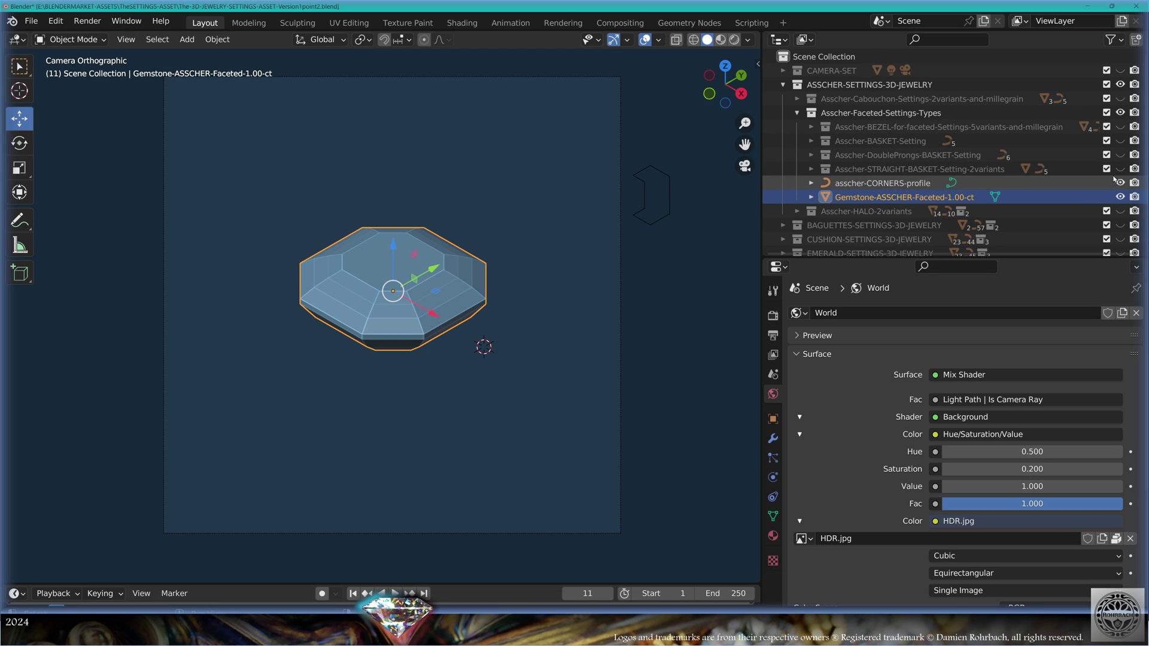
click(1120, 155)
click(1121, 155)
click(1120, 168)
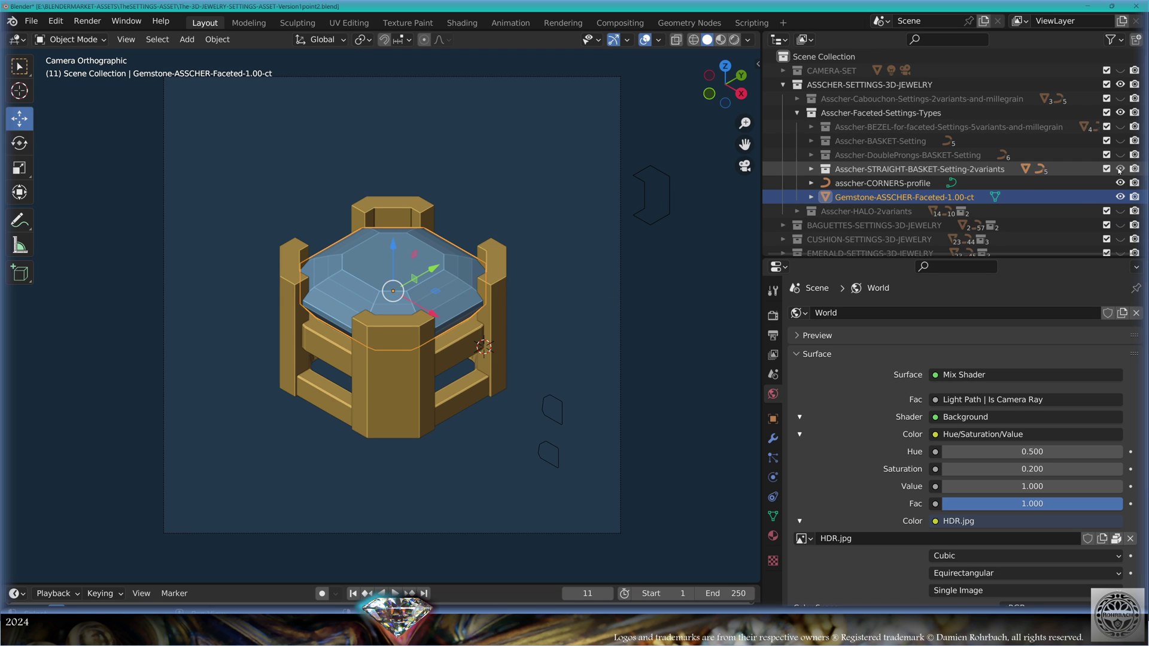
click(1120, 169)
Step: Show the Asscher-BEZEL-for-faceted-Settings-5variants-and-millegrain collection and look through its bezel and millegrain objects
click(1120, 126)
click(811, 126)
scroll(976, 177, down, 3)
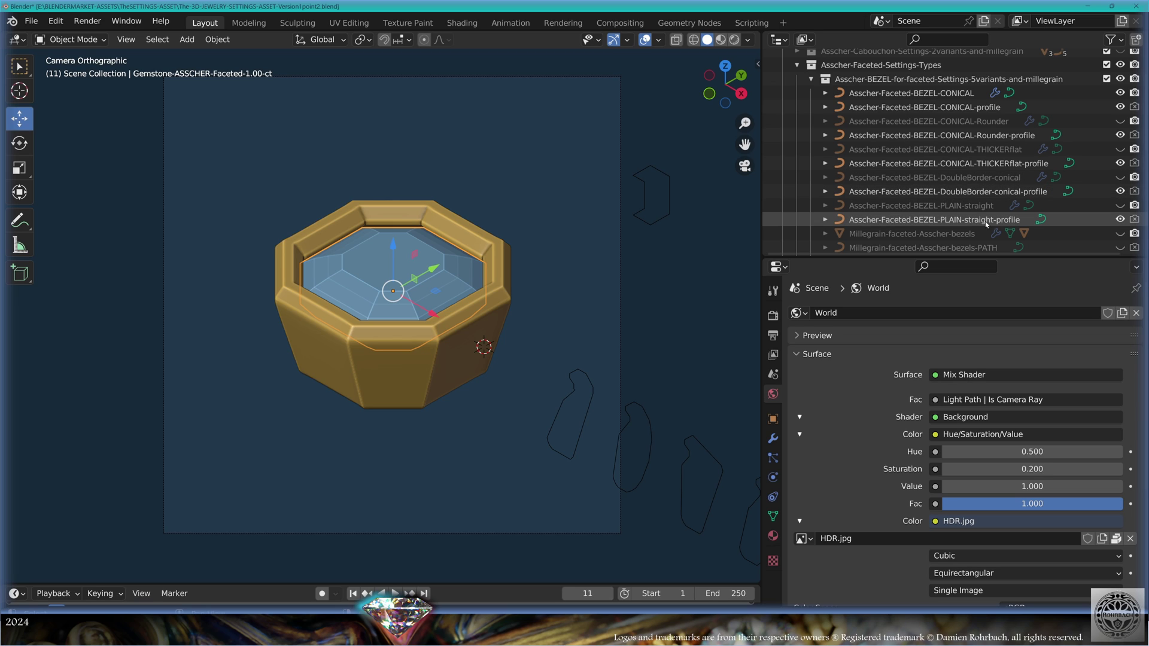
scroll(963, 204, down, 4)
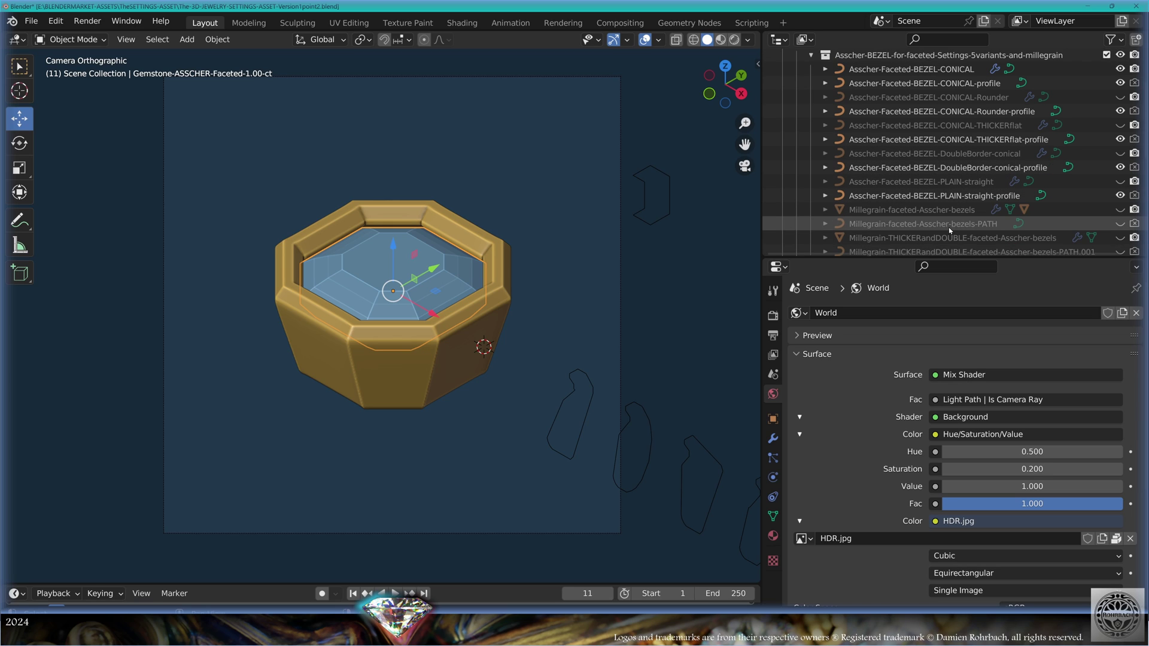
scroll(949, 227, down, 1)
Step: Preview the Millegrain-faceted-Asscher-bezels and Millegrain-THICKERandDOUBLE beads on the conical bezel, hiding each one again
click(1120, 162)
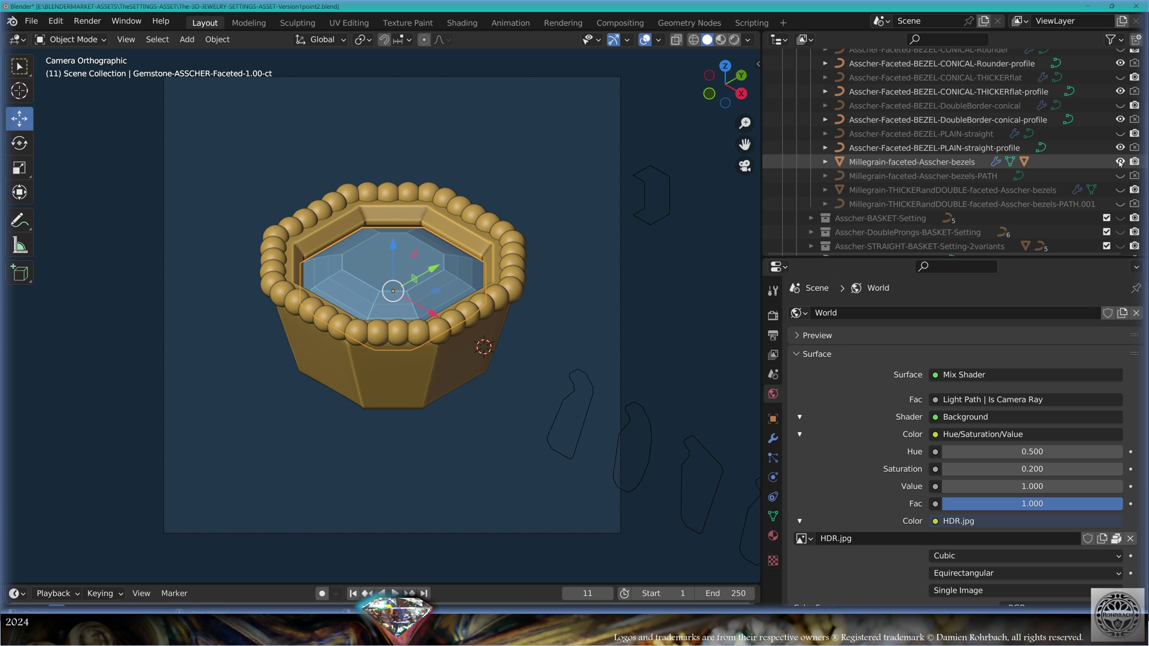
click(1120, 161)
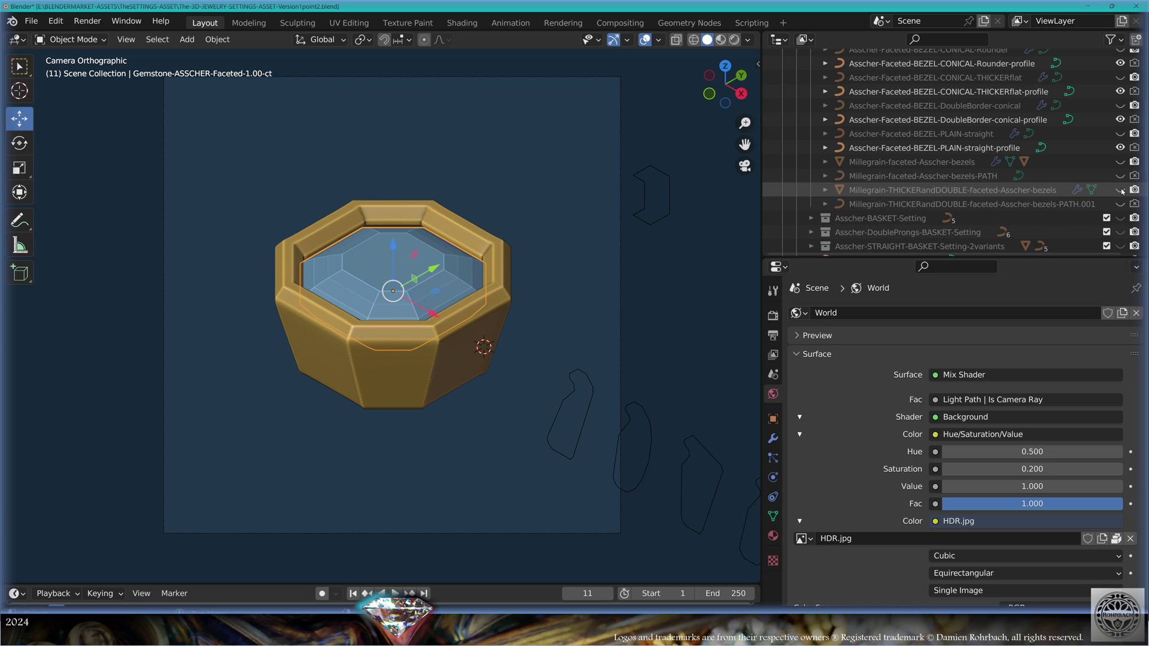
click(1120, 190)
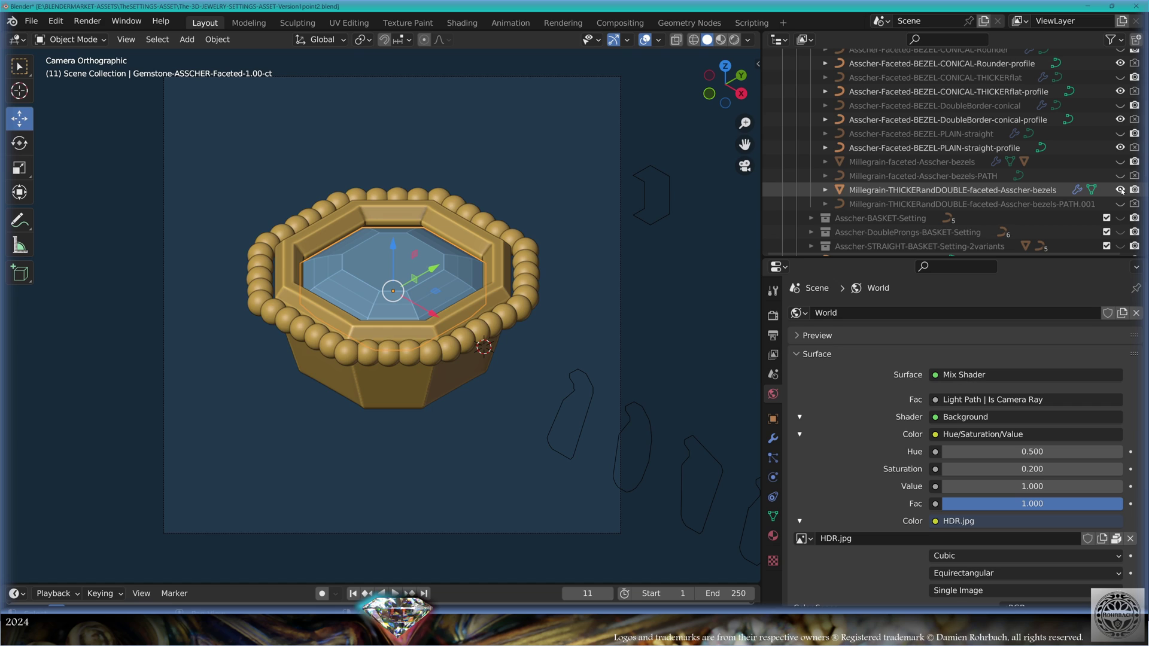
click(1120, 190)
click(1120, 161)
click(1120, 161)
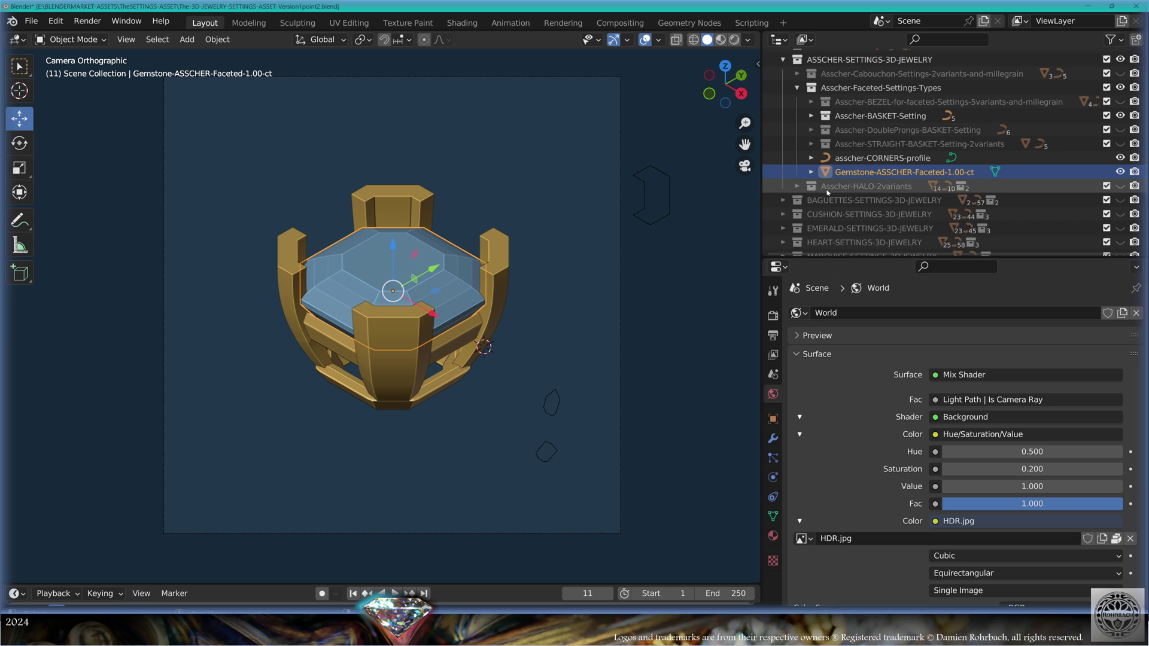
Step: Show the Asscher-HALO-2variants collection around the faceted basket setting
click(1120, 186)
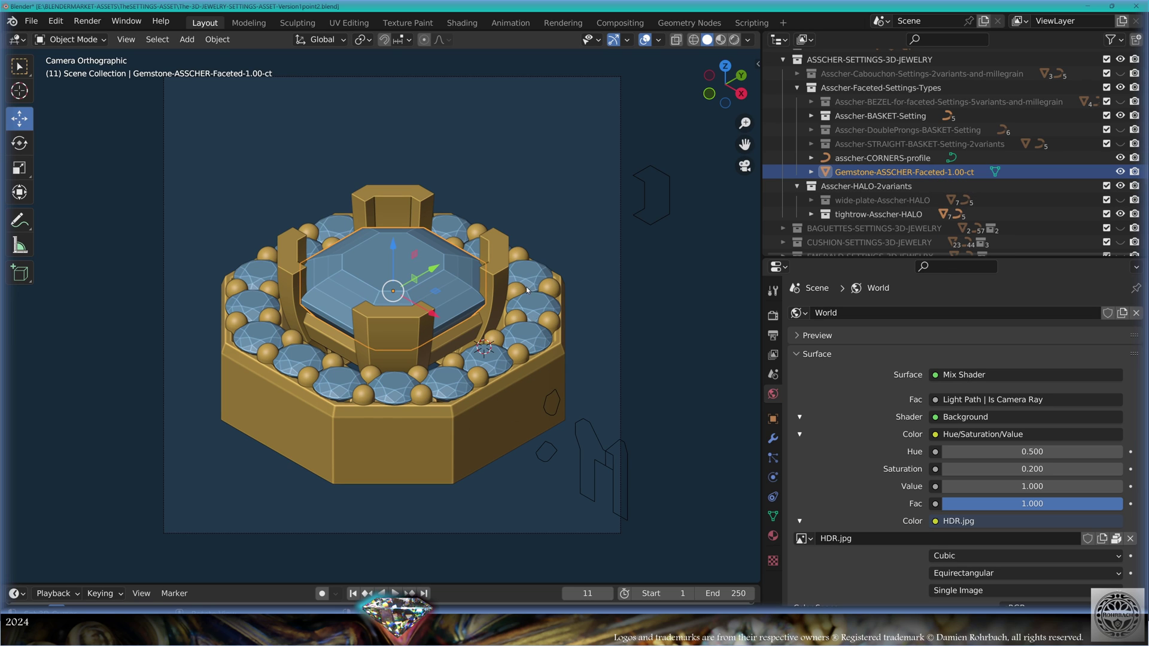
Step: Show wide-plate-Asscher-HALO around the faceted Asscher gem in place of tightrow-Asscher-HALO
click(1120, 200)
click(1120, 214)
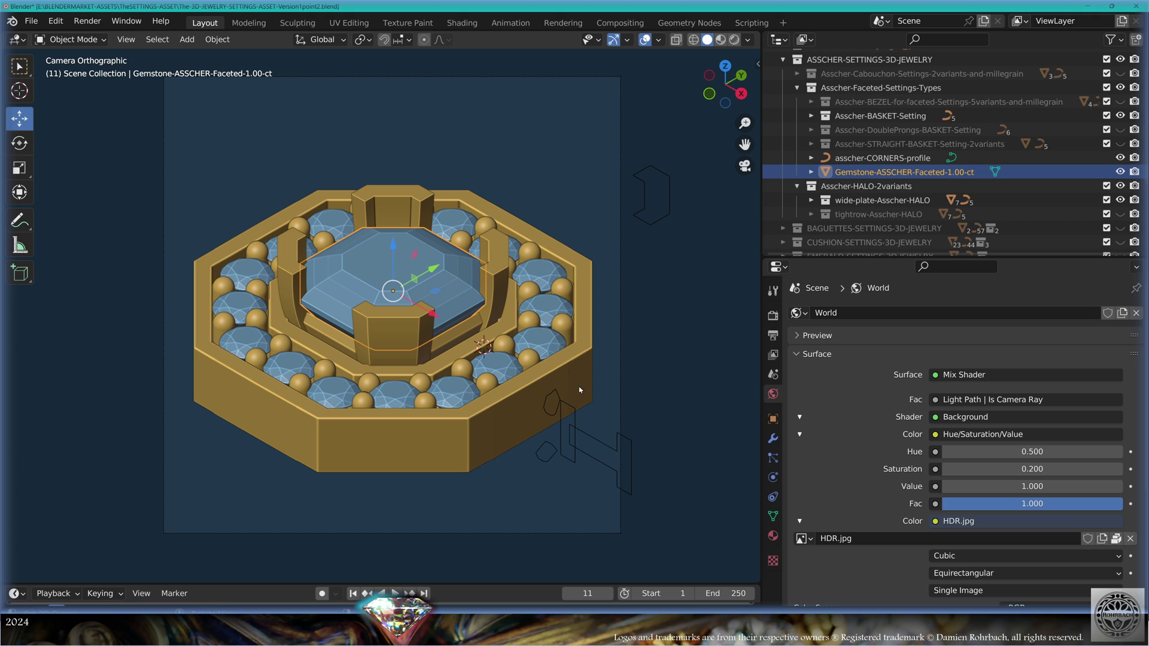
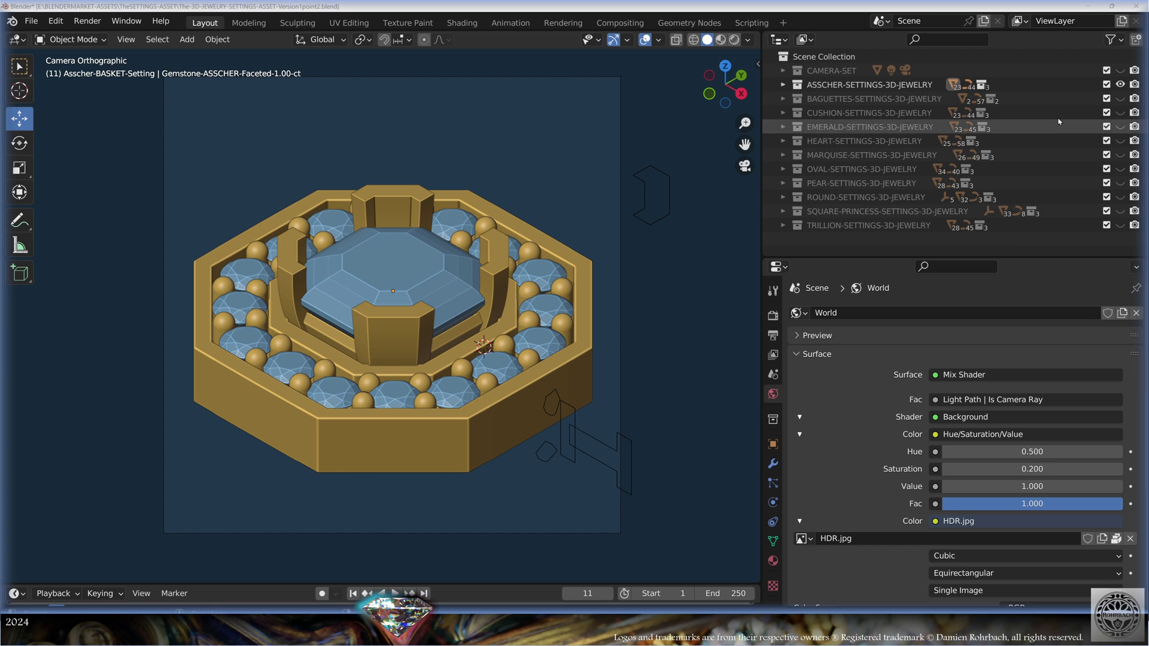
Step: Show only the CUSHION-SETTINGS-3D-JEWELRY collection and look through the objects of its cabouchon settings
ctrl+click(1120, 112)
click(783, 112)
click(796, 127)
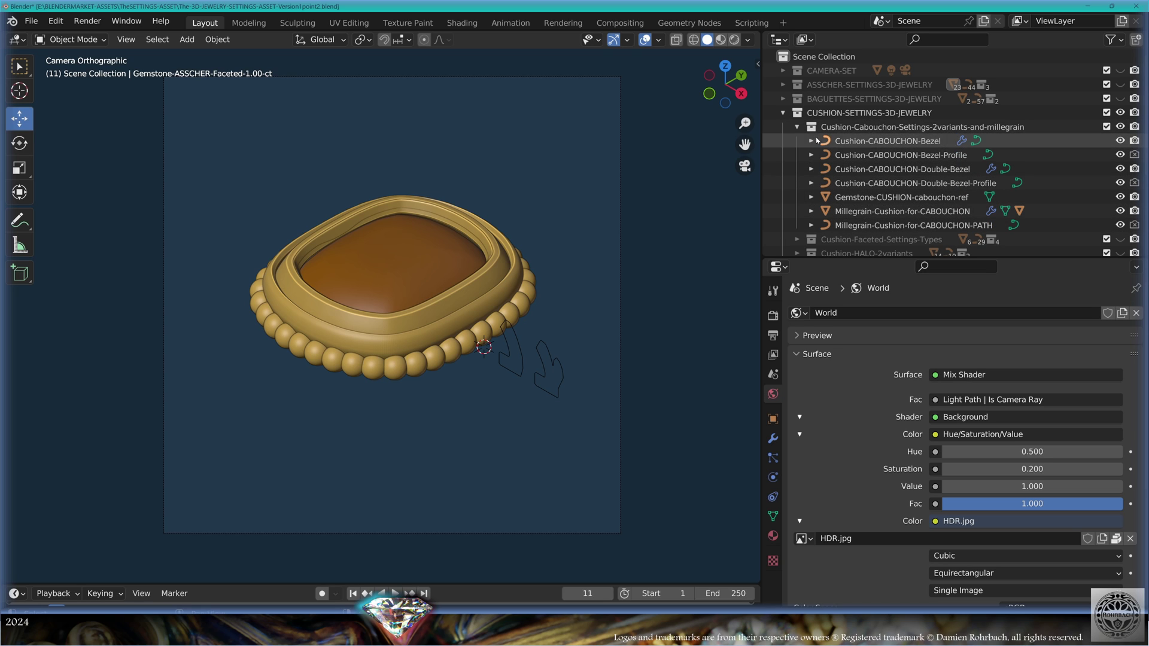
click(797, 127)
Step: Isolate Cushion-Faceted-Settings-Types and swap its Cushion-BASKET-Setting for the Cushion-BEZEL-for-faceted-Settings collection
ctrl+click(1120, 141)
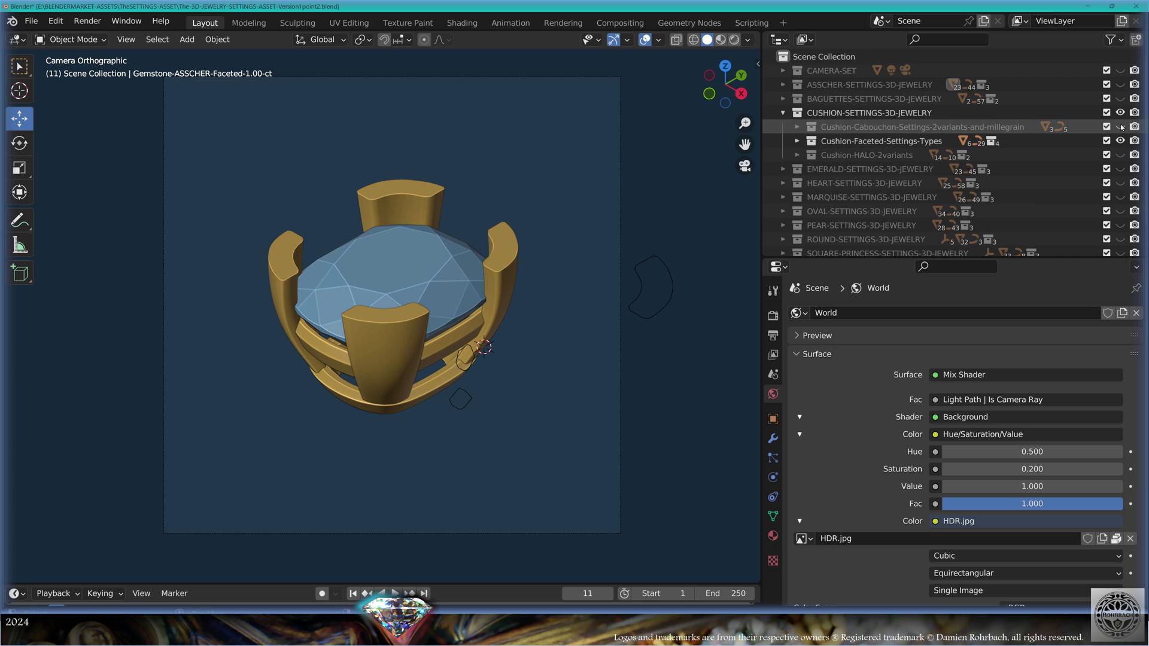
click(797, 141)
scroll(898, 144, down, 1)
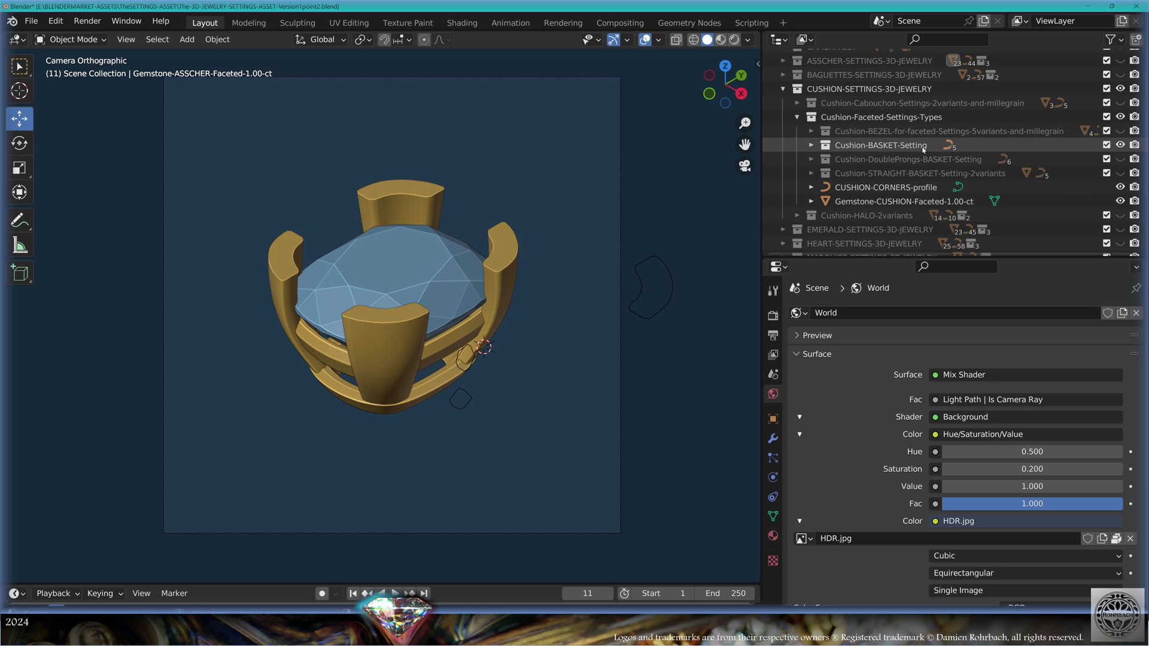
click(1119, 132)
click(1119, 133)
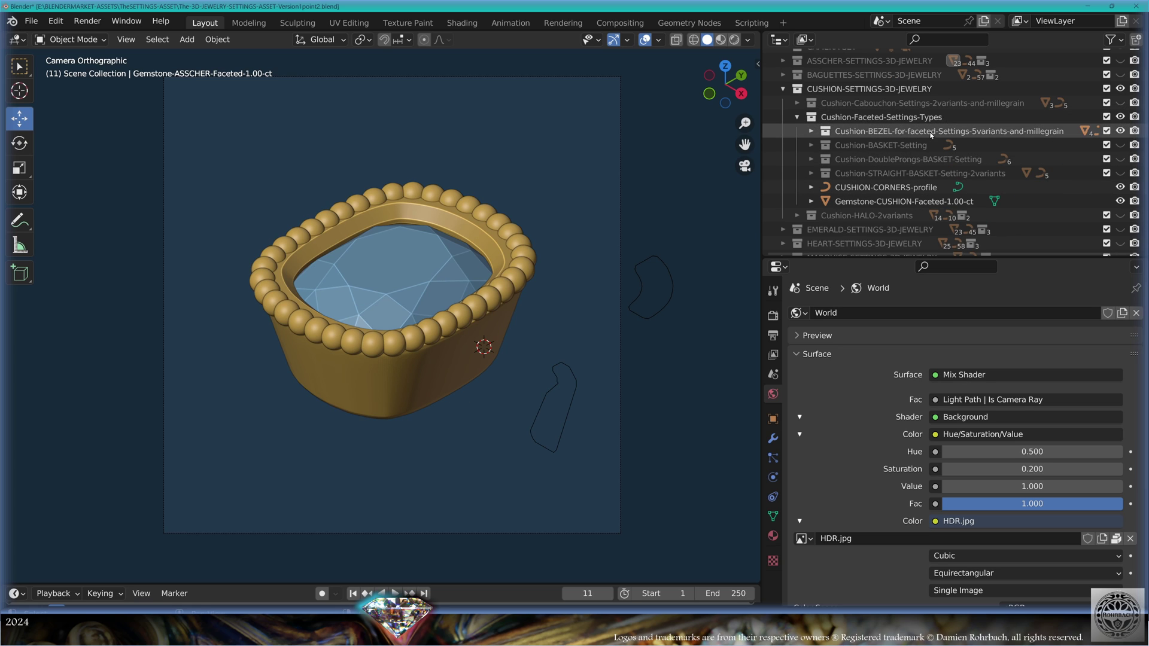
Step: Replace the cushion bezel with Cushion-DoubleProngs-BASKET-Setting, and that in turn with Cushion-STRAIGHT-BASKET-Setting-2variants
click(1119, 131)
click(1119, 159)
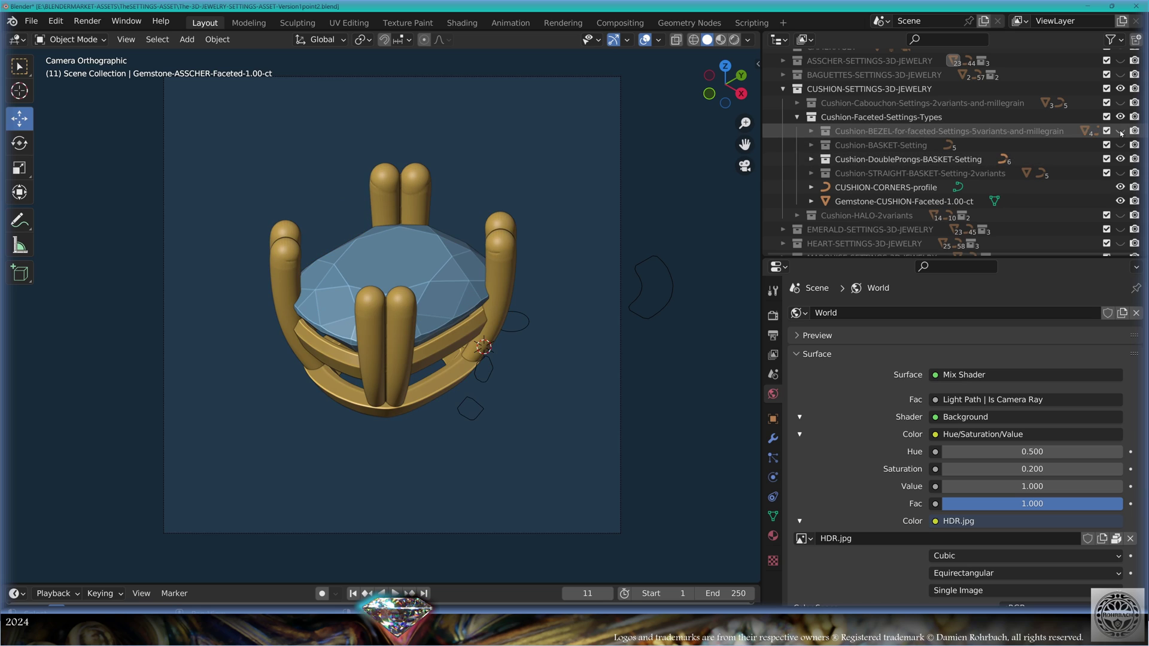
click(1119, 173)
click(1119, 159)
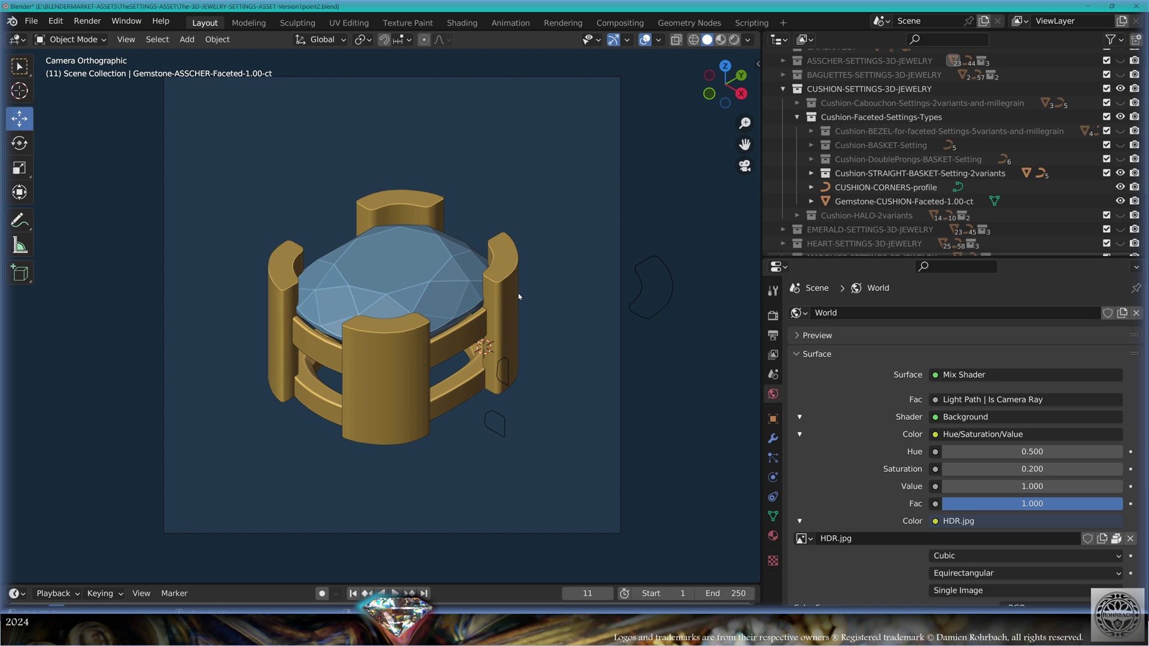
Step: Hide the CUSHION-CORNERS-profile curve, and turn the faceted cushion gemstone off and on again
click(659, 256)
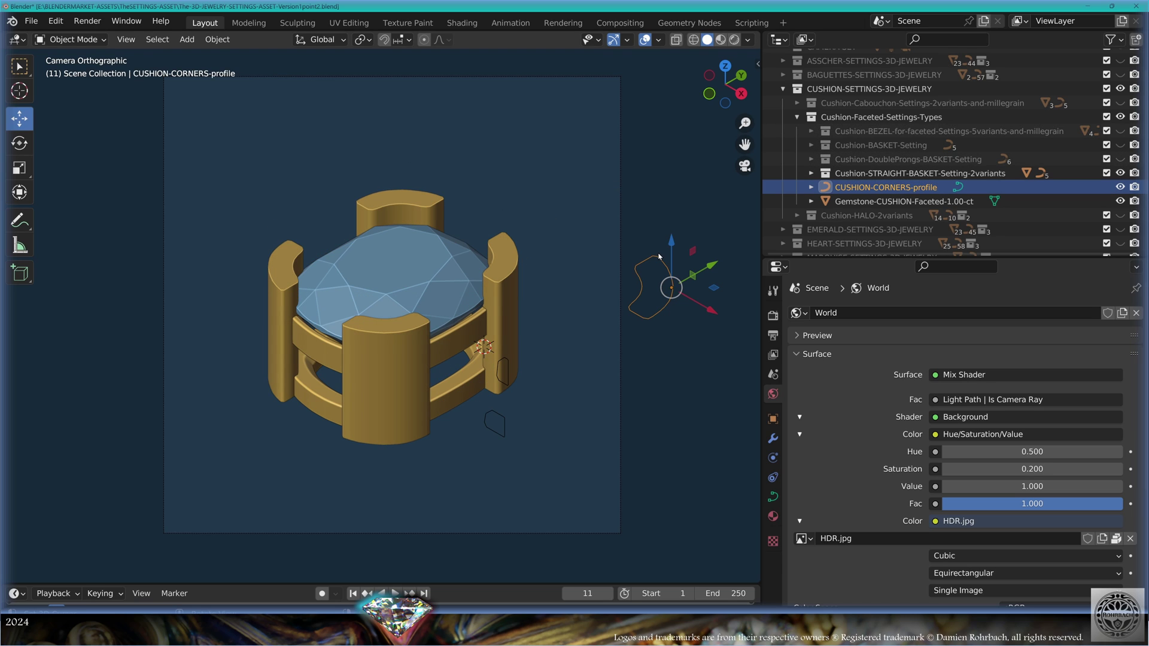
key(h)
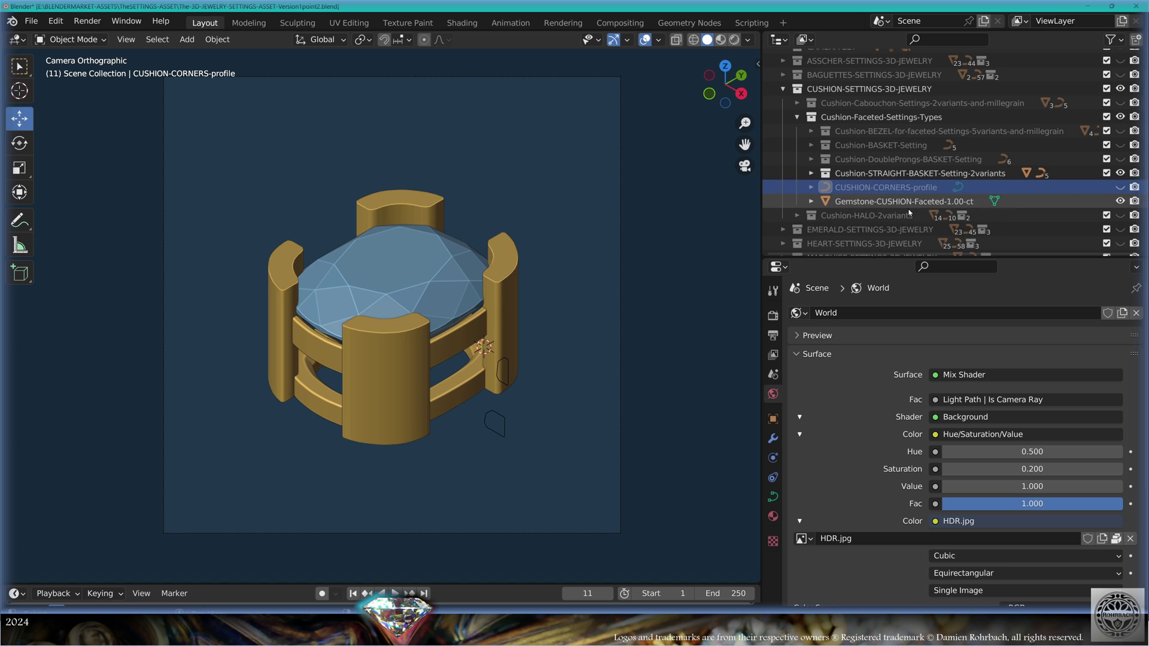
click(1120, 201)
click(1119, 202)
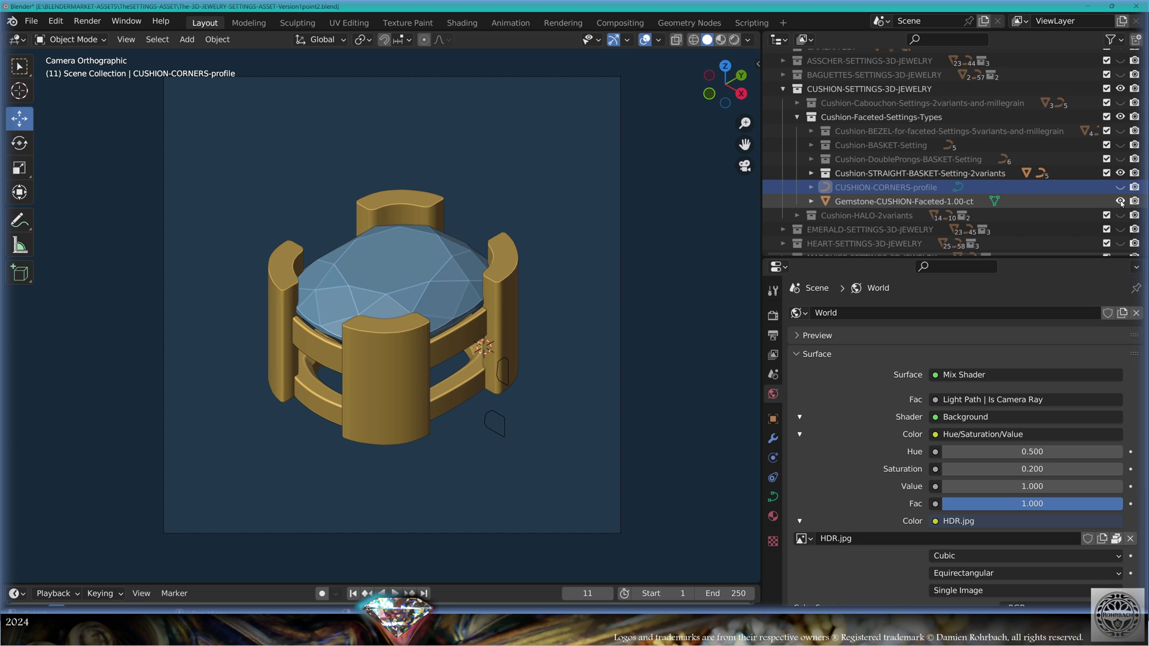
click(1120, 201)
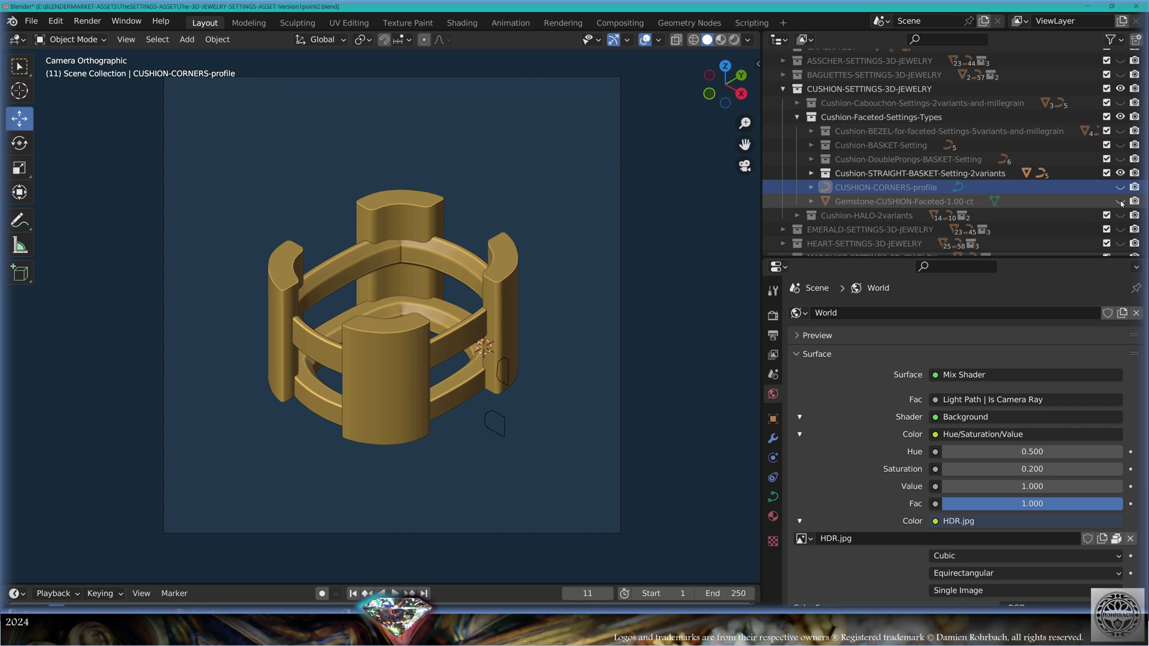
click(1120, 202)
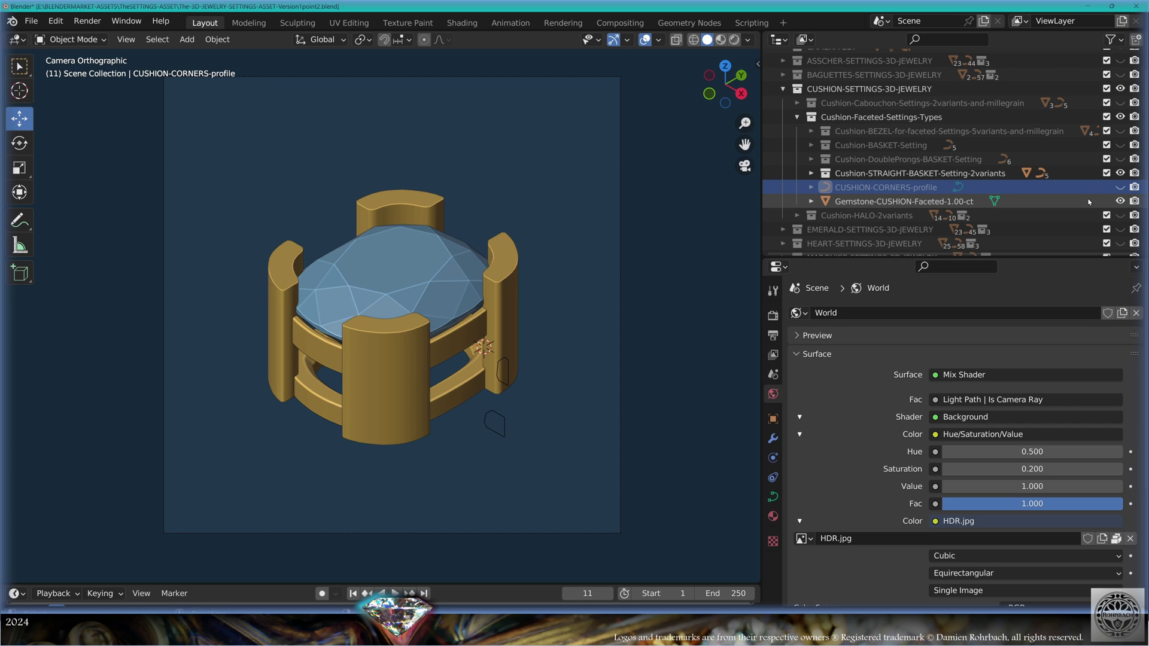
Step: Show the Cushion-HALO-2variants collection around the straight basket setting and collapse the cushion collection
click(1120, 215)
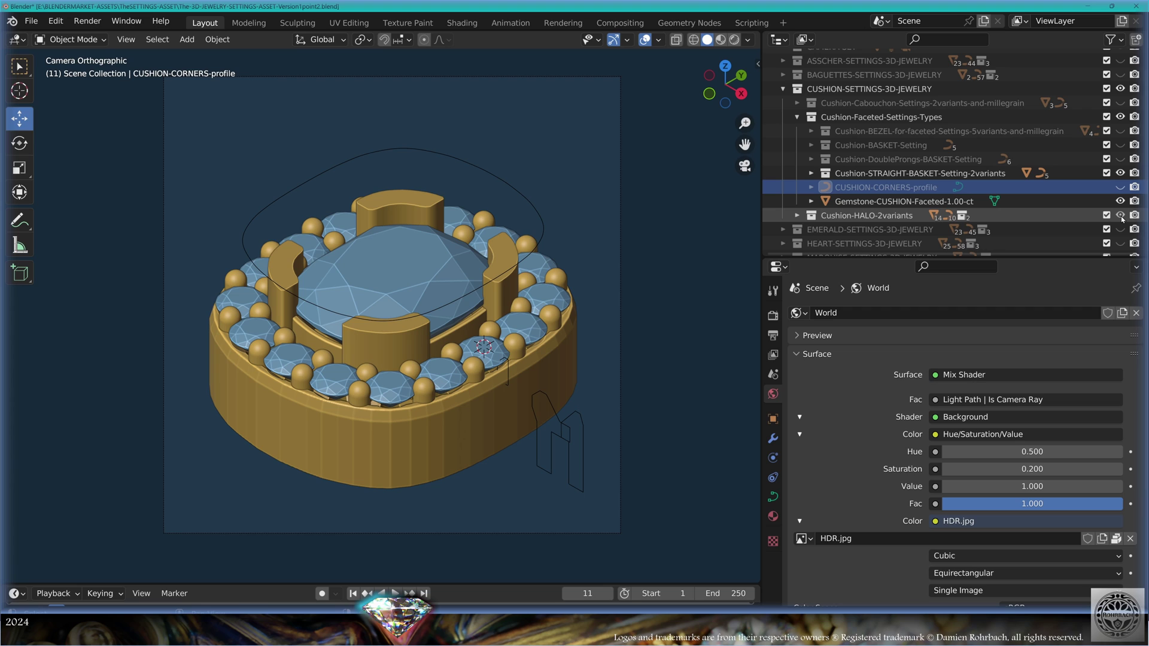
click(782, 89)
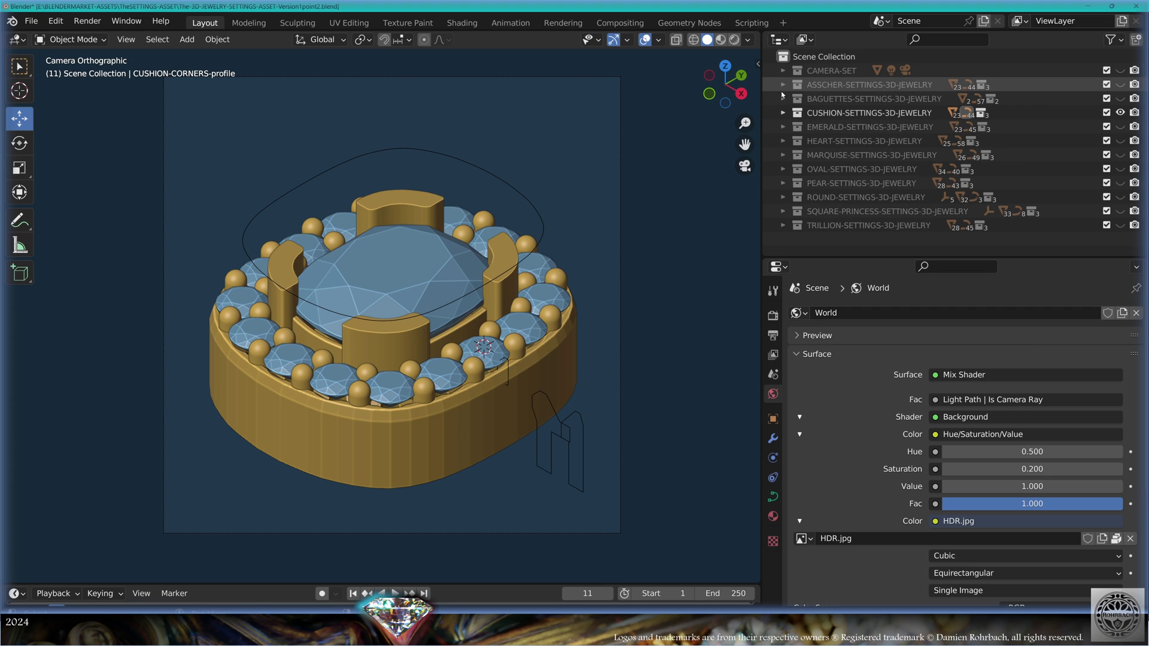
Step: Show only EMERALD-SETTINGS-3D-JEWELRY, replace its cabouchon settings with Emerald-Faceted-Settings-Types, and list the faceted variants
ctrl+click(1120, 126)
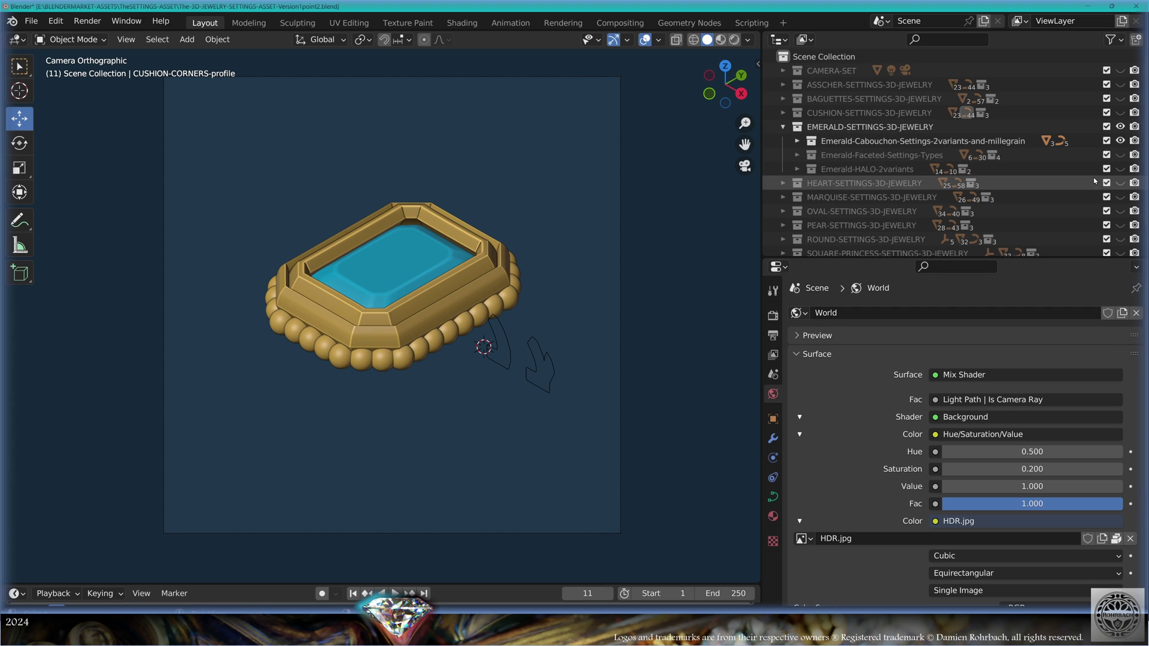
click(1120, 140)
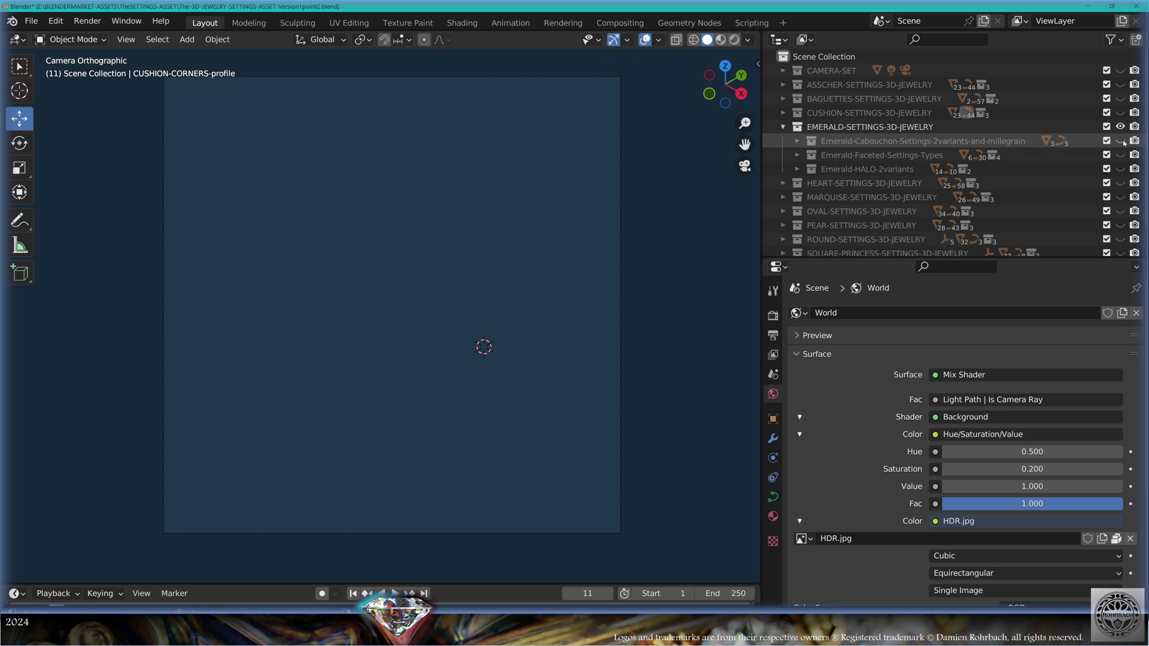
click(1120, 155)
click(798, 156)
scroll(860, 198, down, 2)
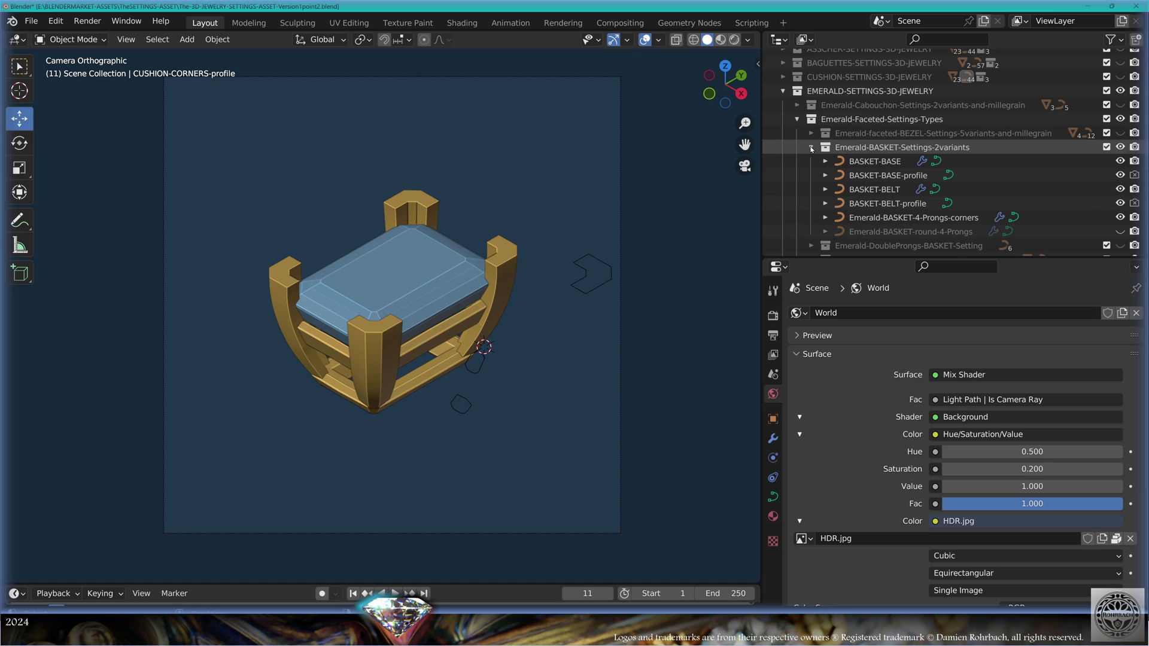
Step: Cycle the emerald gem's setting from the basket through the bezel and DoubleProngs-BASKET to Emerald-STRAIGHT-BASKET-Setting-2variants
click(1120, 147)
click(1120, 133)
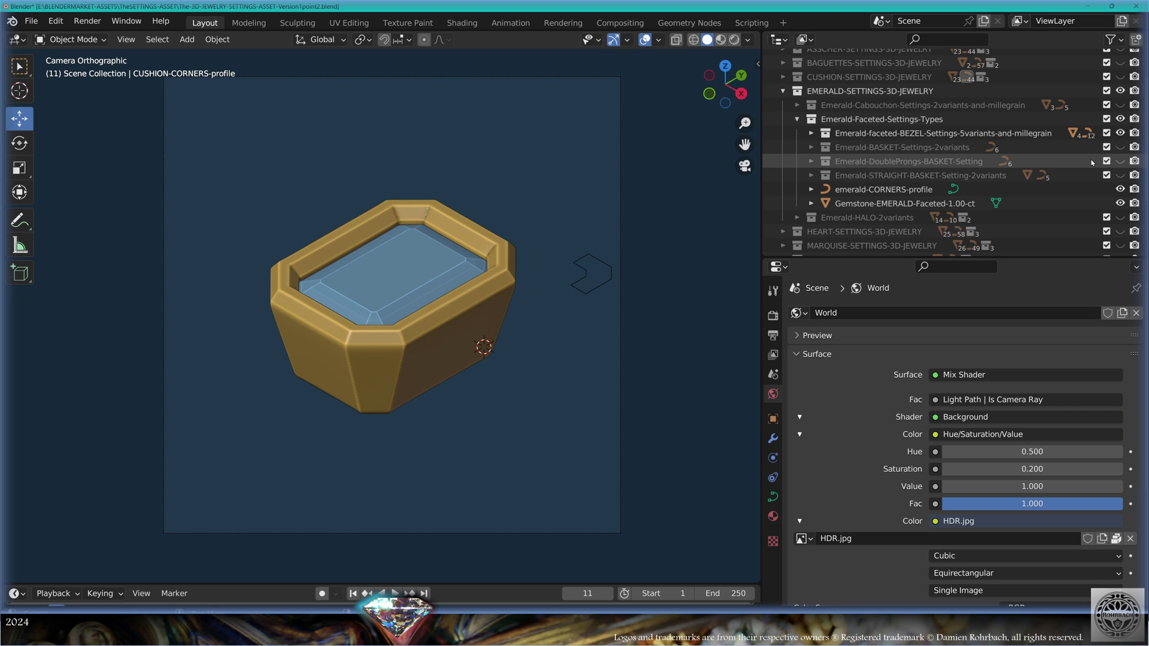
click(1120, 132)
click(1120, 161)
click(1120, 175)
click(1120, 160)
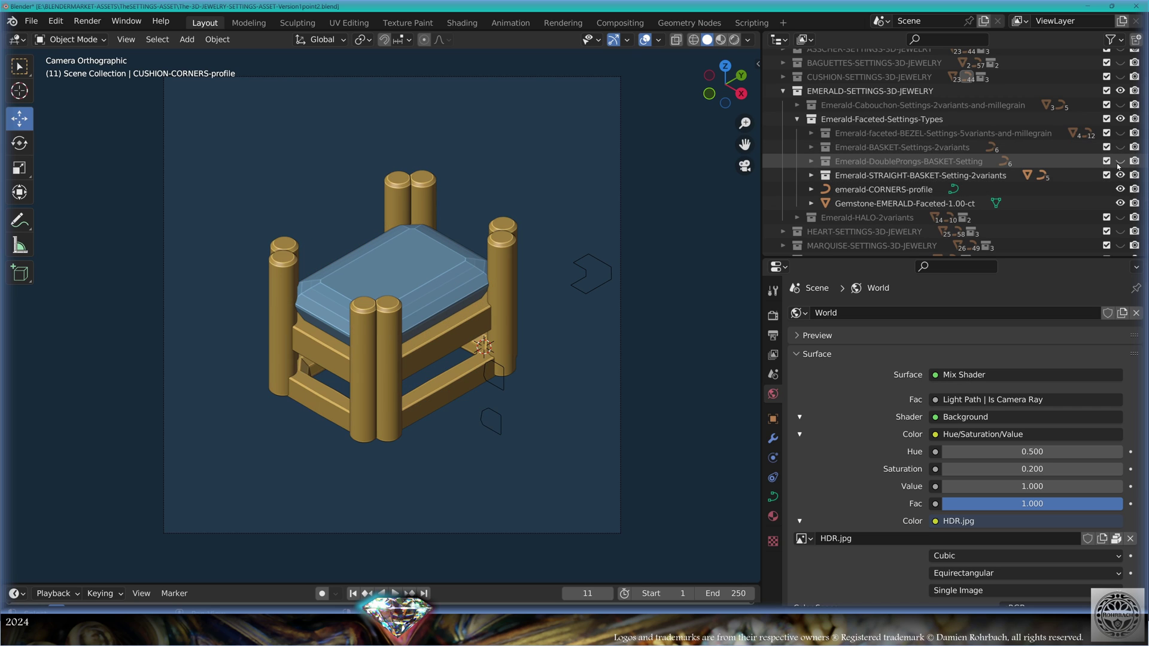
Step: In the emerald straight basket, show Emerald-BASKET-4-Prongs-corners-straight in place of Emerald-straight-DoubleProngs
click(811, 175)
scroll(957, 156, down, 5)
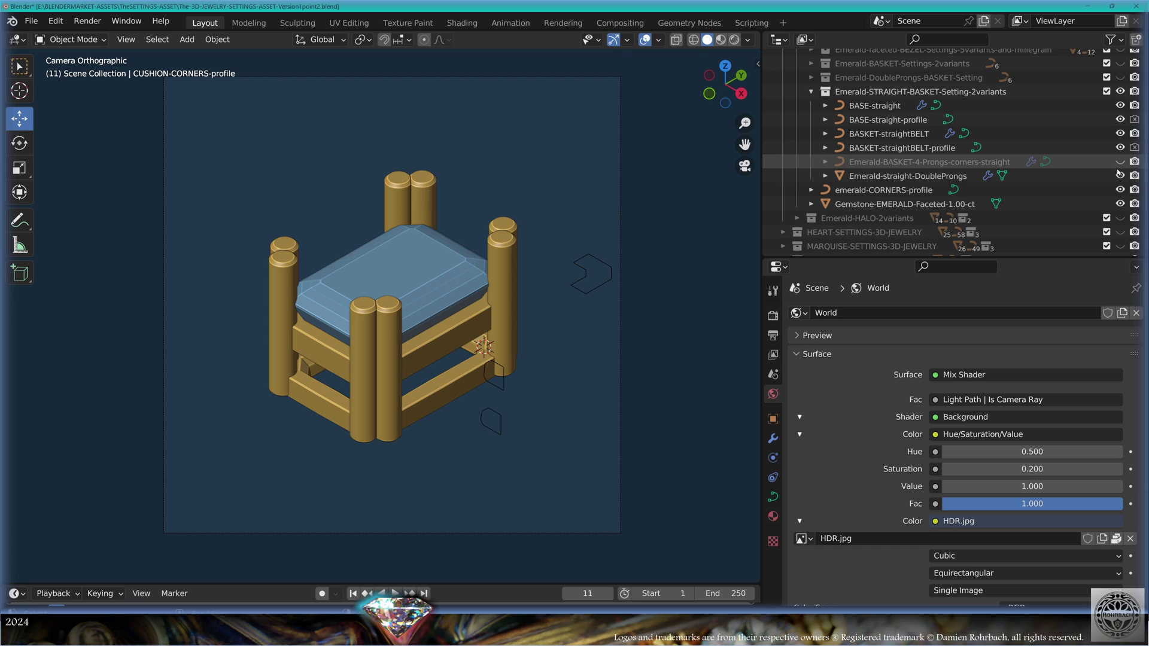
click(1119, 175)
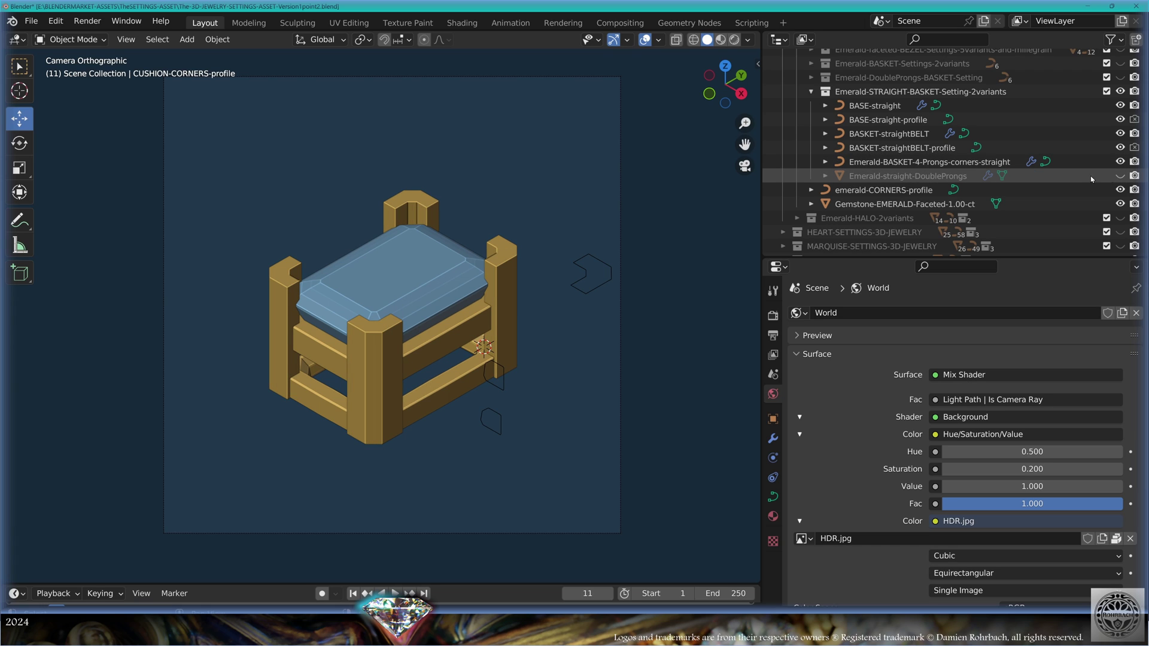
click(811, 91)
Step: Show Emerald-HALO-2variants around Emerald-BASKET-Settings-2variants and switch from the wide-plate halo to tightrow-Emerald-HALO
click(1121, 144)
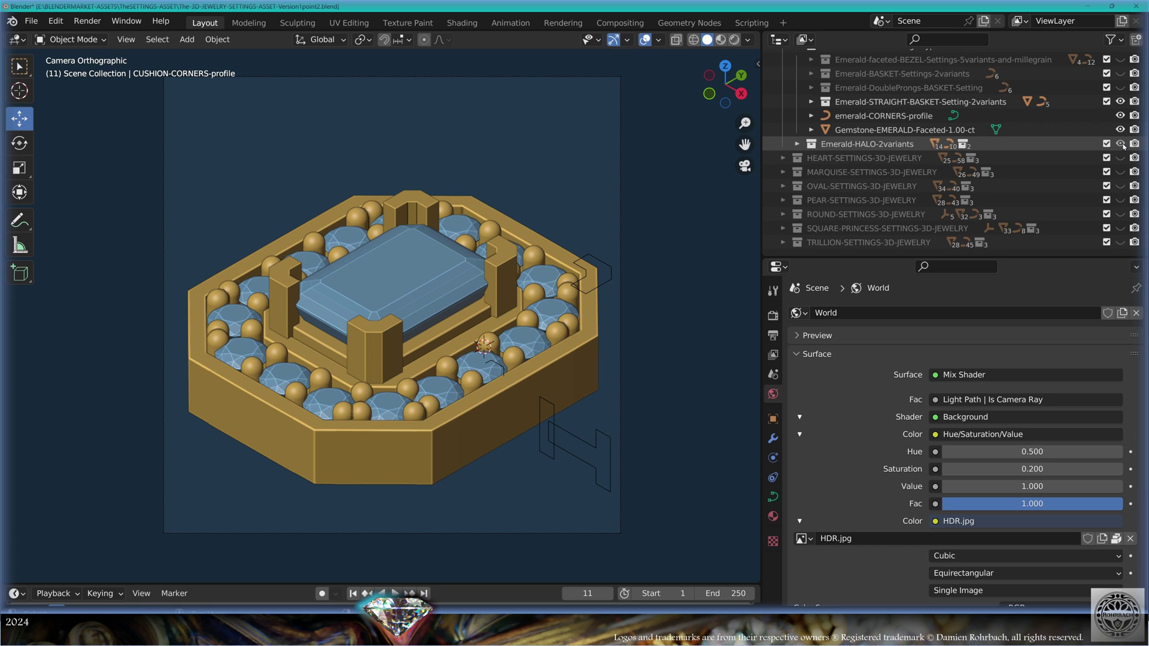
click(1120, 102)
click(1120, 73)
click(797, 144)
click(1120, 158)
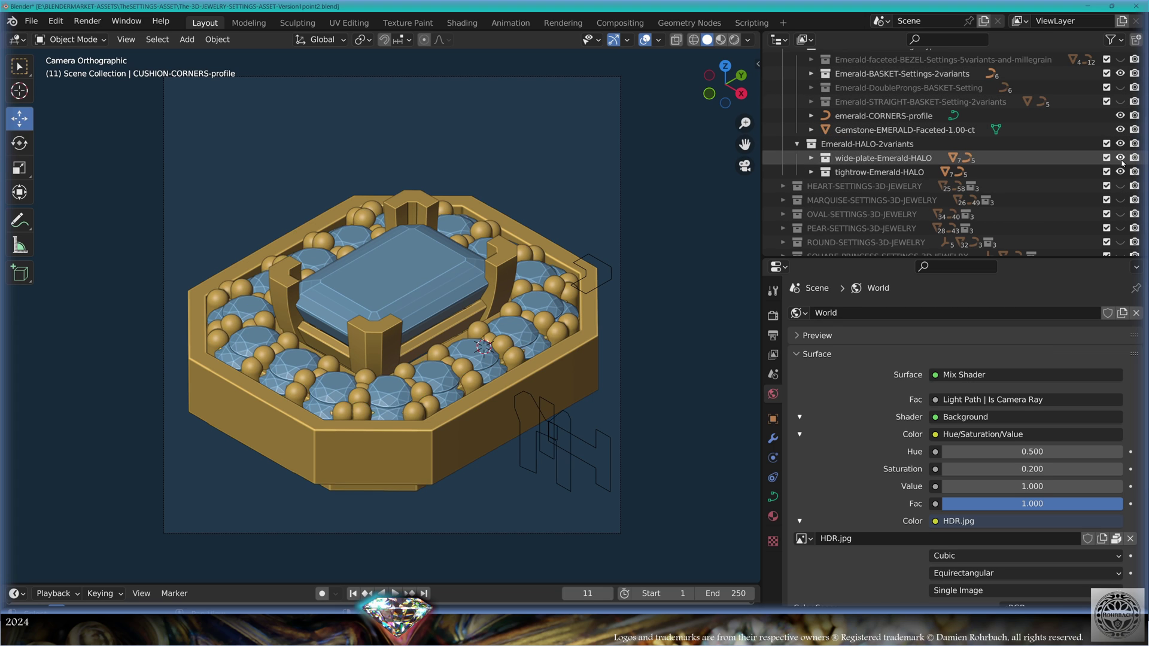
click(1120, 158)
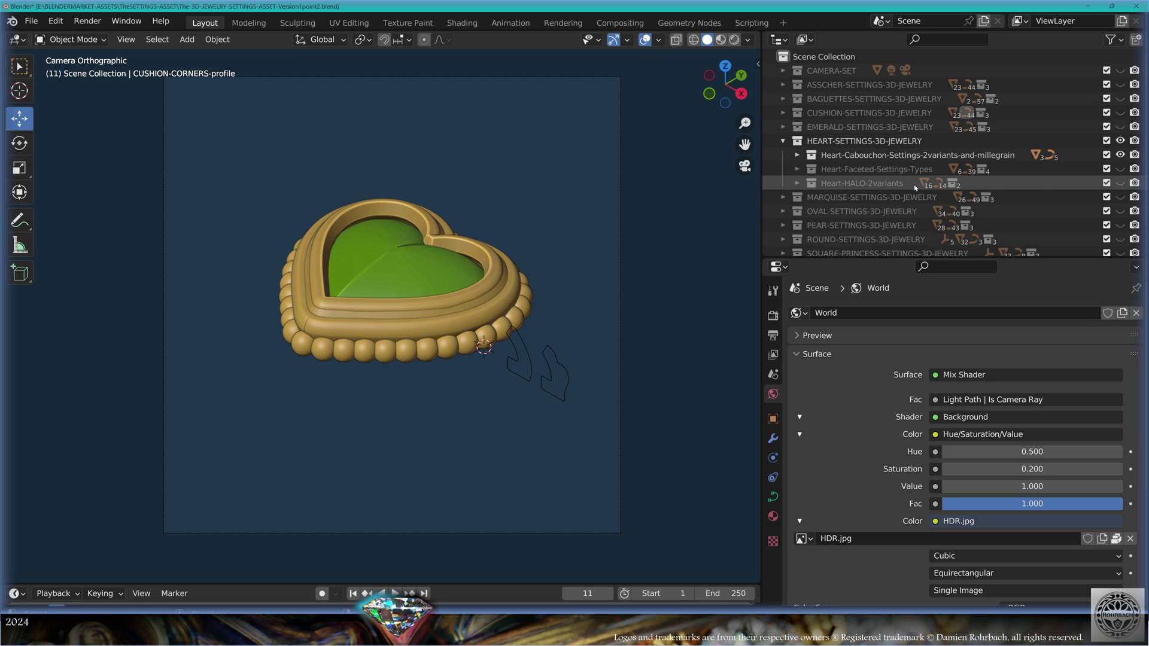
Step: Hide the heart cabouchon settings and show Heart-Faceted-Settings-Types instead
click(1122, 157)
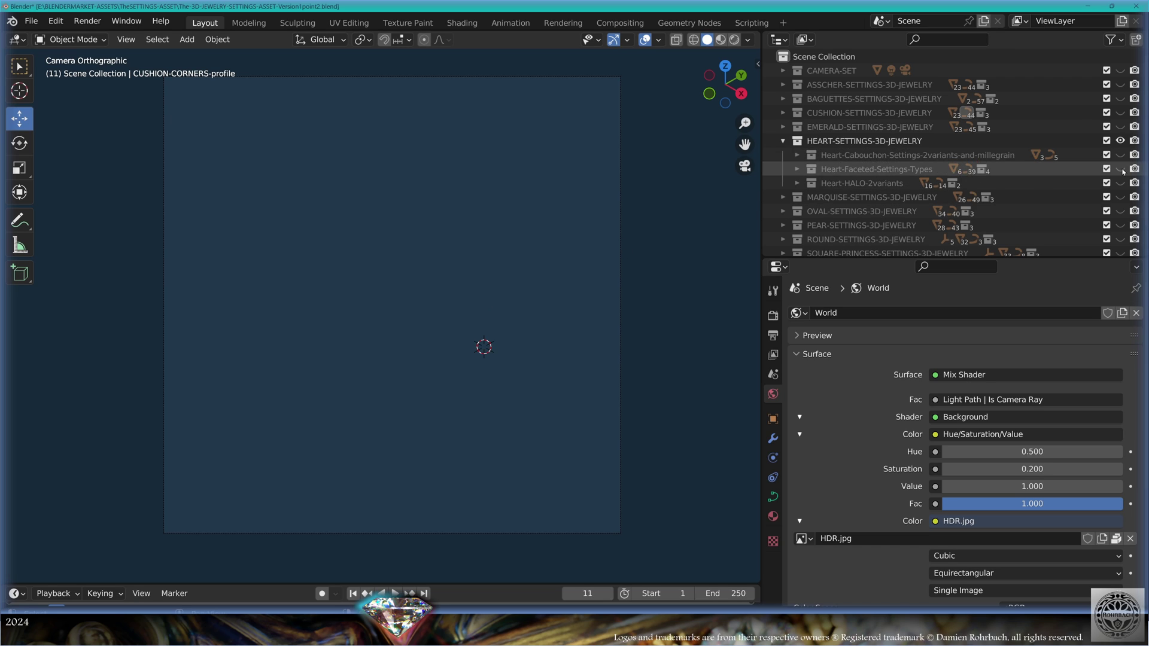
click(1120, 169)
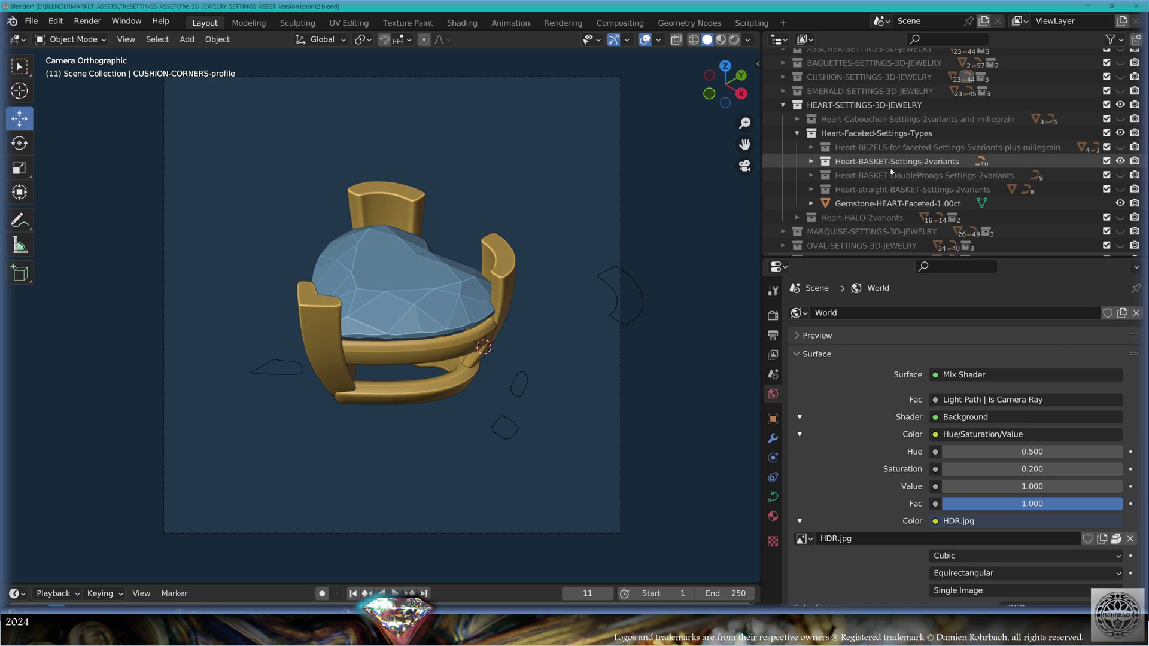
Step: Preview the heart DoubleProngs and straight basket settings, ending on the Heart-BEZELS-for-faceted-Settings collection
ctrl+click(1120, 174)
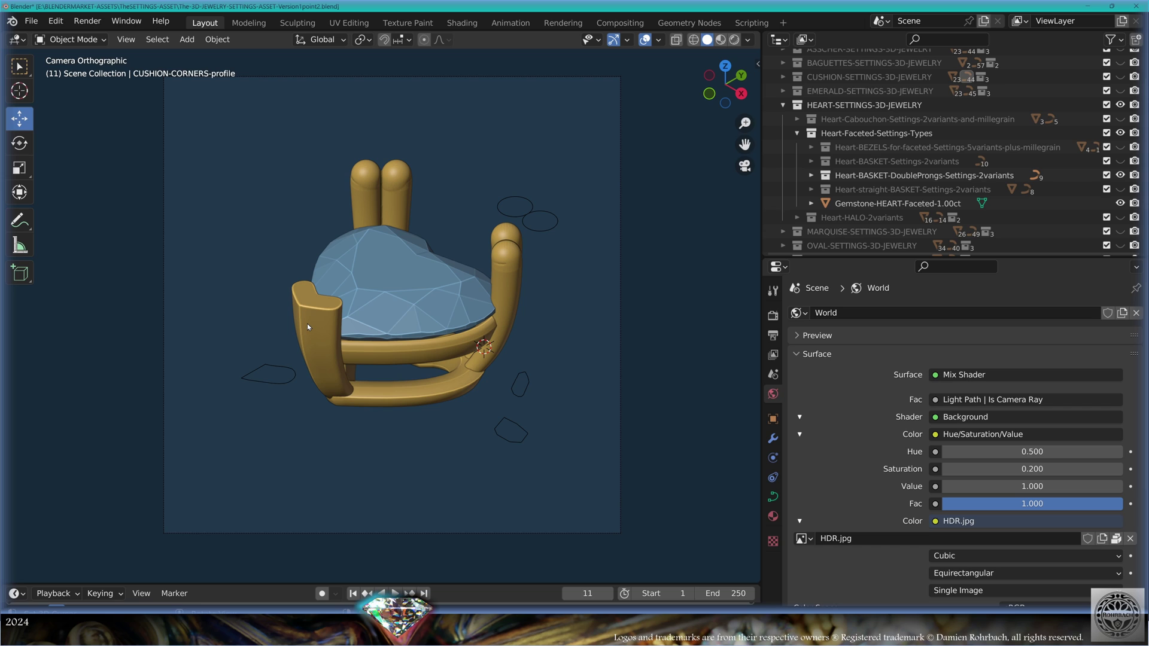
ctrl+click(1120, 189)
click(1120, 189)
click(1120, 147)
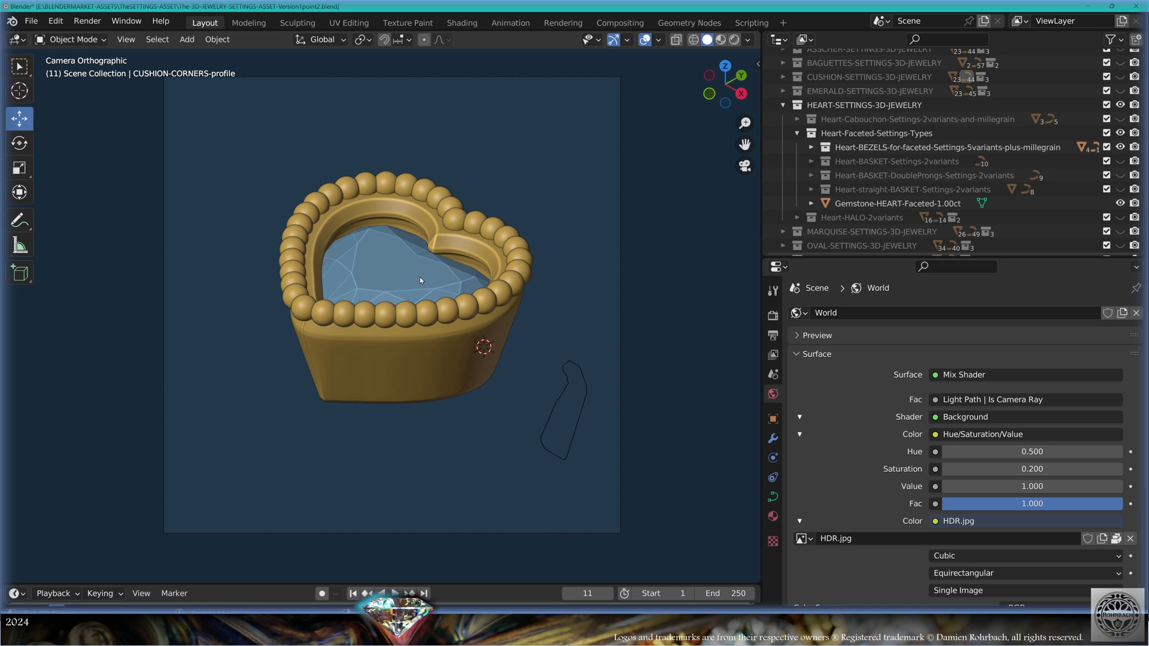
Step: Bring back Heart-BASKET-Settings-2variants alone and show the Heart-HALO-2variants collection with wide-plate-Heart-HALO instead of the tightrow one
click(797, 217)
ctrl+click(1120, 161)
click(1120, 217)
click(811, 246)
scroll(1057, 187, down, 3)
click(1120, 173)
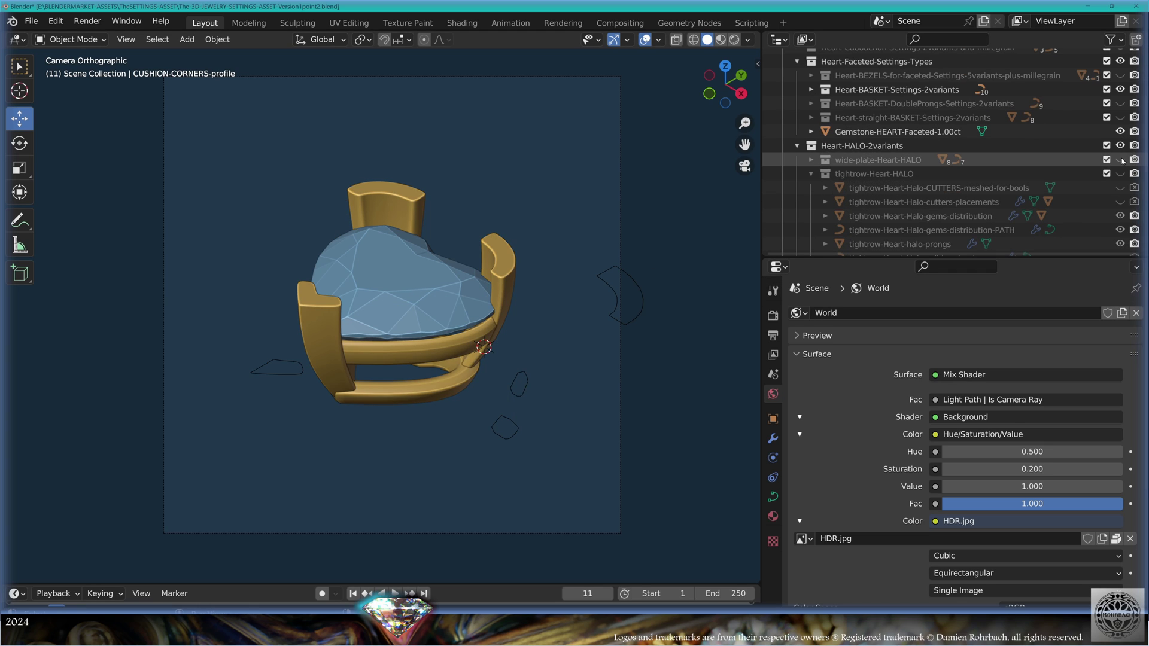
click(1120, 160)
Step: Hide the heart collection, show BAGUETTES-SETTINGS-3D-JEWELRY, and list the variants inside TAPER-BAGUETTES-SETTINGS
key(shift+a)
click(1120, 141)
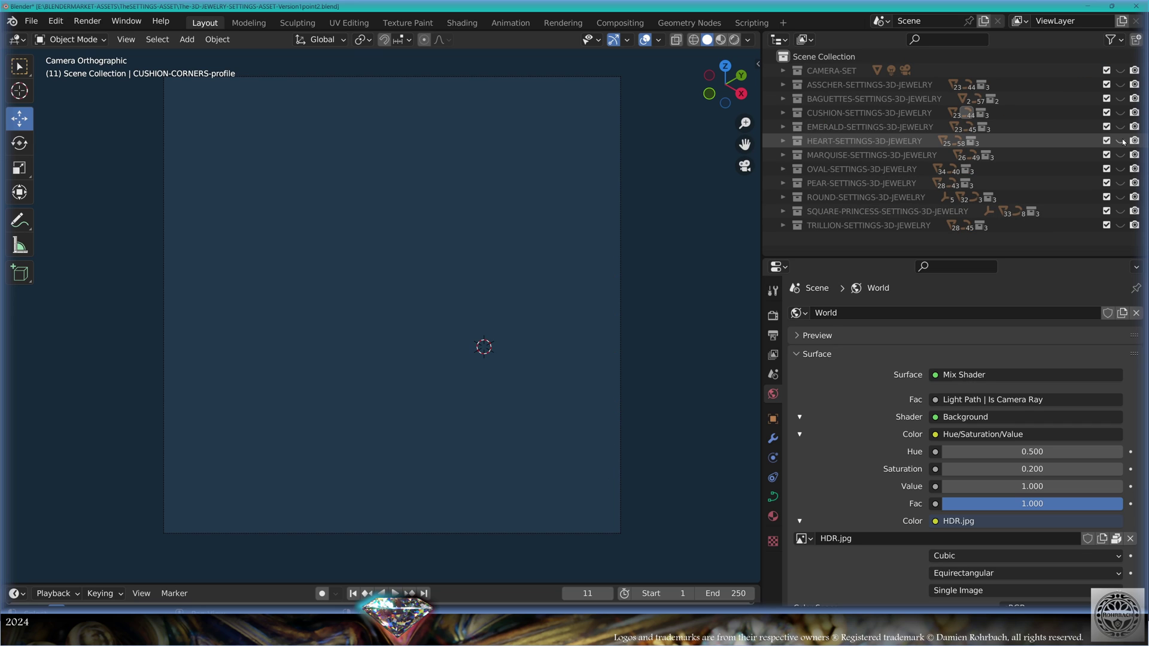
click(1120, 98)
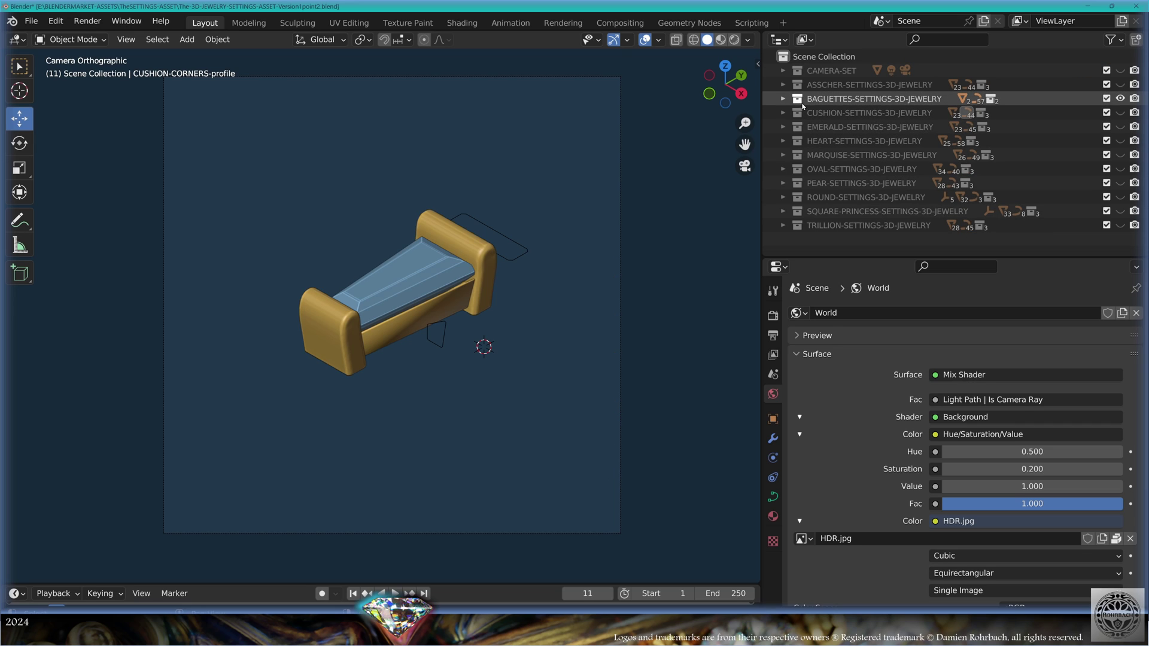
click(783, 98)
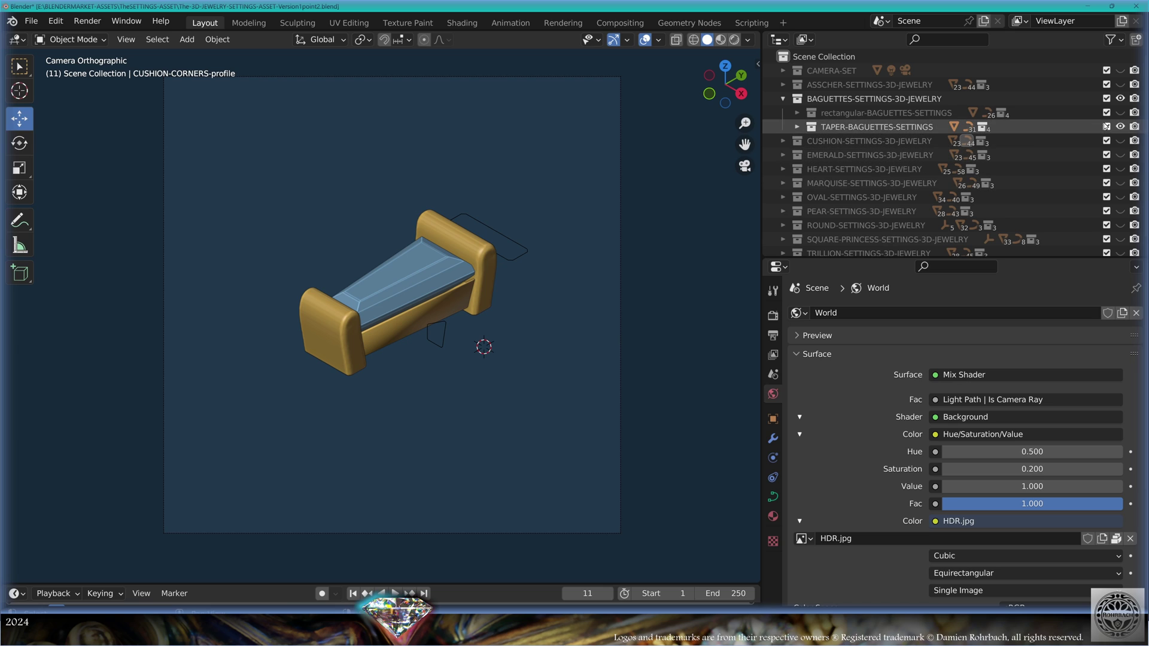
click(797, 127)
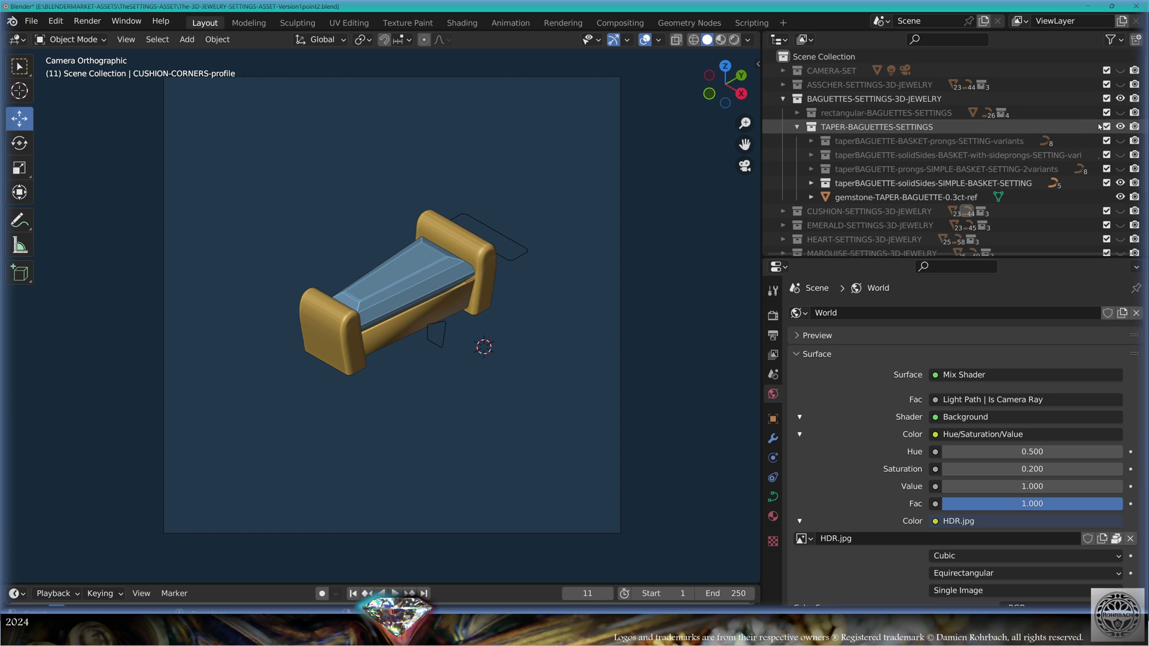
Step: Show the rectangular-BAGUETTES-SETTINGS collection in place of TAPER-BAGUETTES-SETTINGS
click(1121, 113)
click(1121, 113)
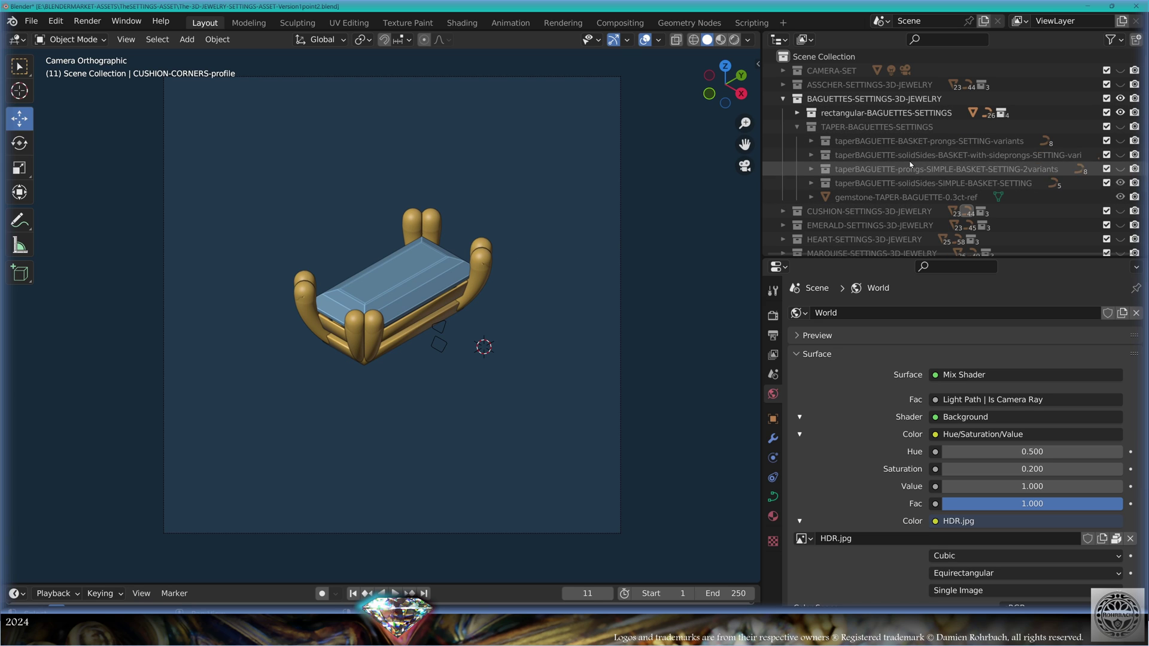
Step: Collapse TAPER-BAGUETTES-SETTINGS and replace the baguette collection with MARQUISE-SETTINGS-3D-JEWELRY in the viewport
key(KP_Subtract)
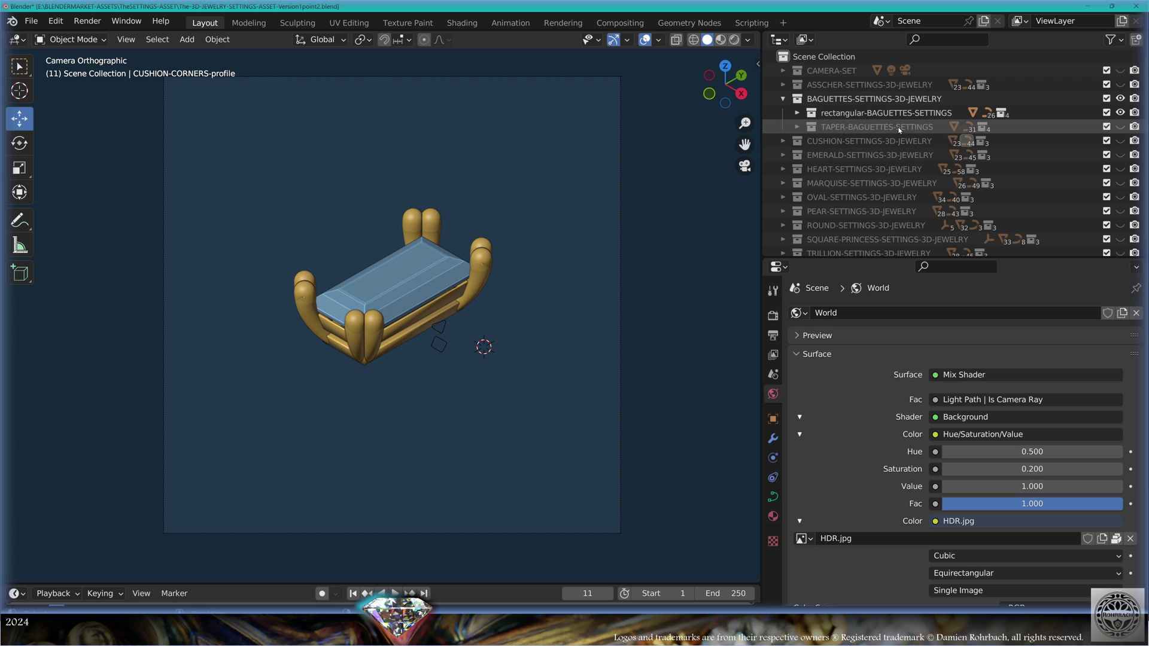
click(873, 99)
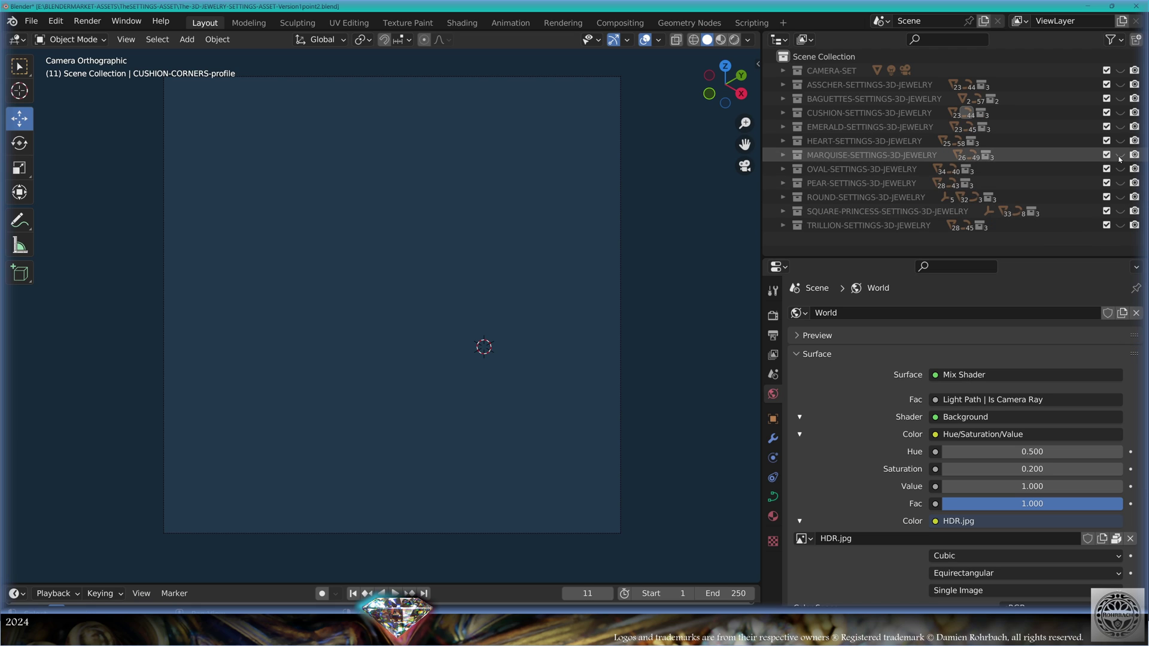
click(871, 155)
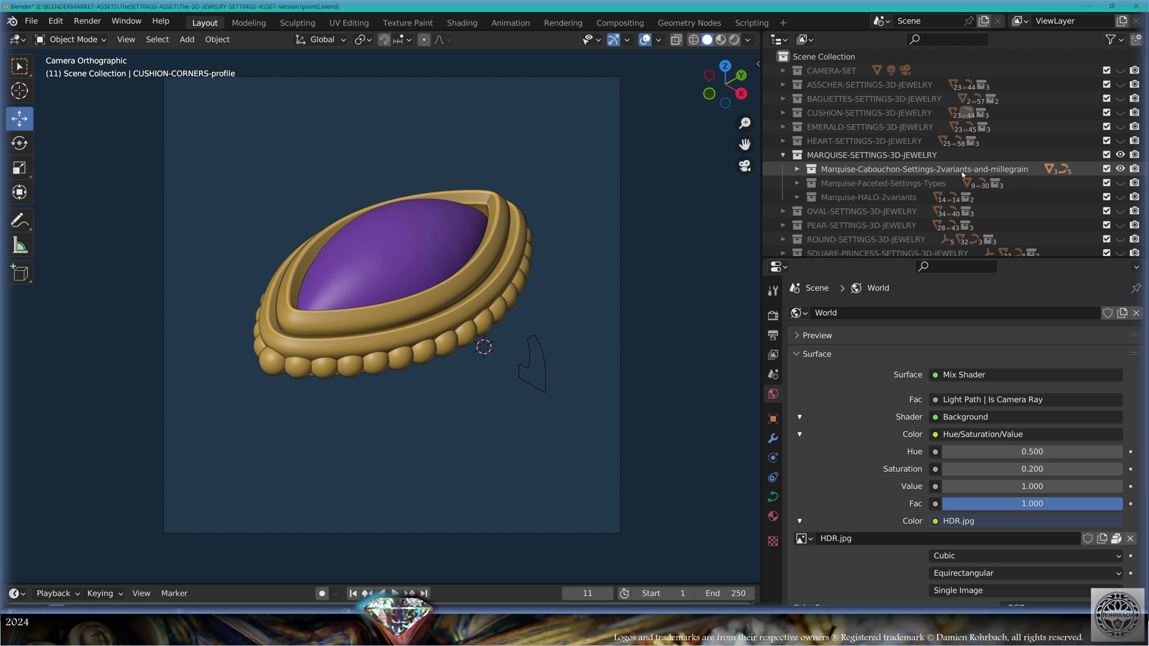
Step: Show Marquise-Faceted-Settings-Types instead of the marquise cabouchon collection and list its variants
click(838, 183)
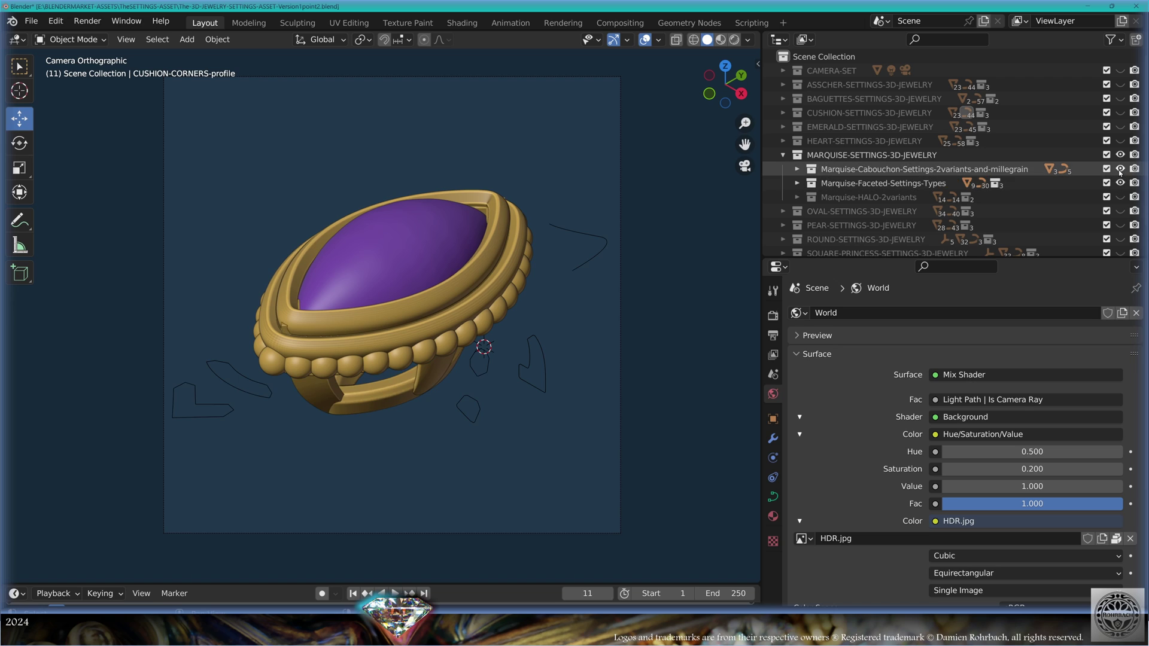
click(797, 183)
scroll(838, 180, down, 3)
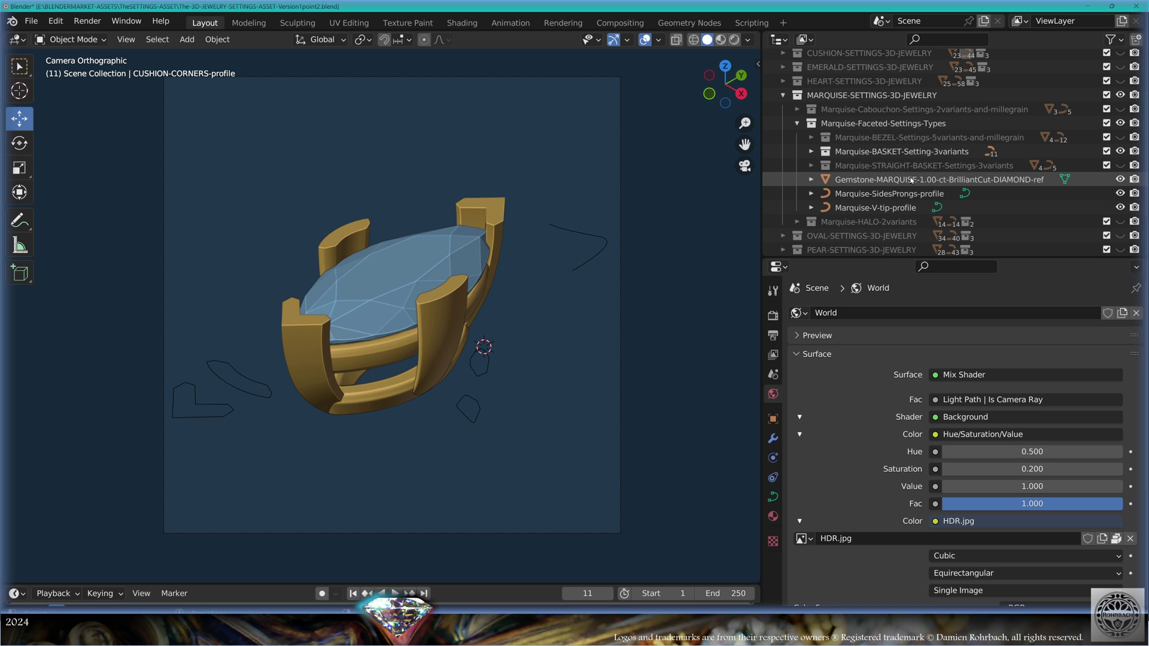
Step: Preview the marquise bezel and straight basket settings in turn, ending back on Marquise-BASKET-Setting-3variants
click(1120, 151)
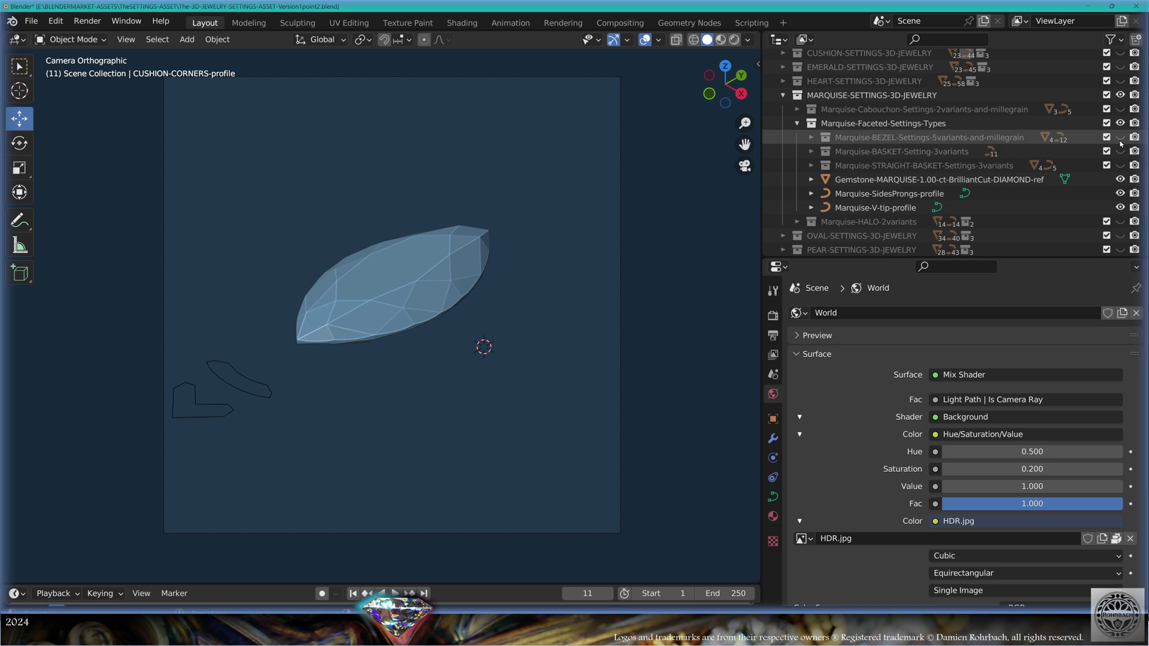
click(1120, 137)
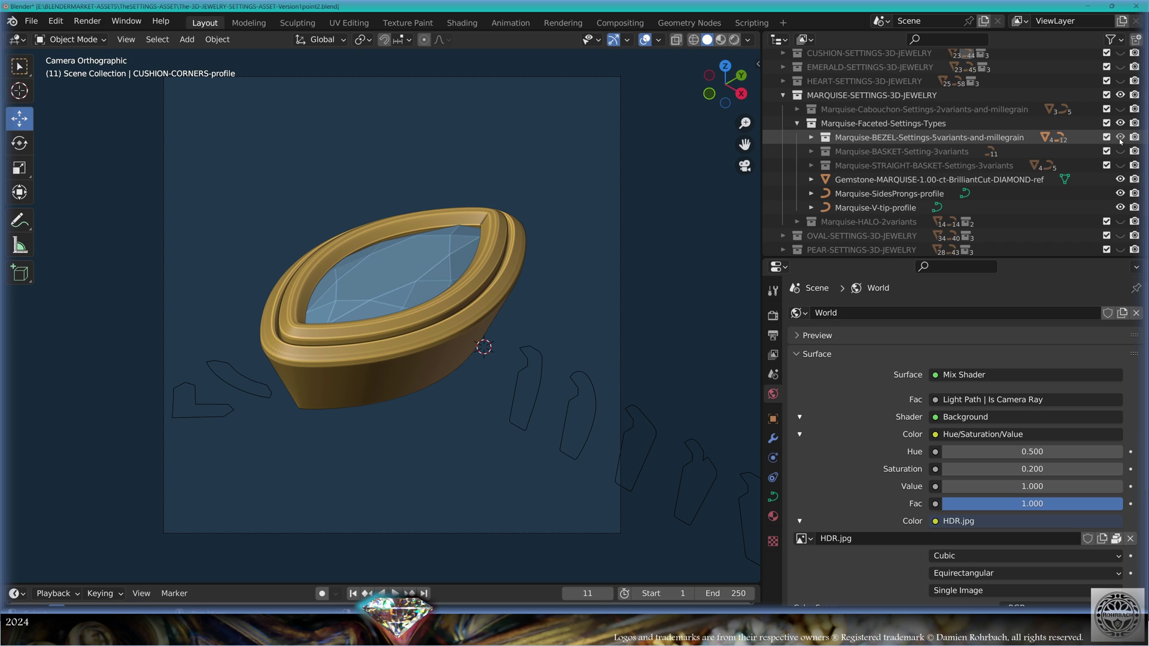
click(1120, 137)
click(1121, 165)
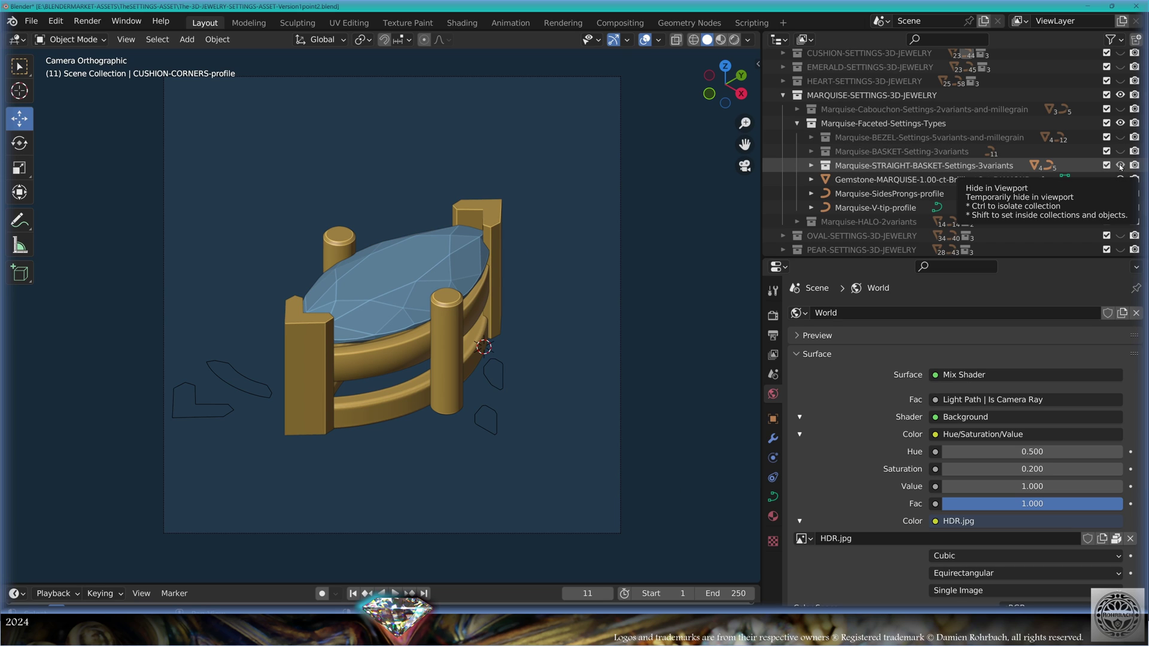
click(1121, 165)
click(1120, 151)
Step: Show the Marquise-HALO-2variants collection with tightrow-plate-Marquise-HALO instead of wide-plate-Marquise-HALO
click(1120, 221)
scroll(941, 205, down, 2)
scroll(941, 205, down, 2)
click(796, 174)
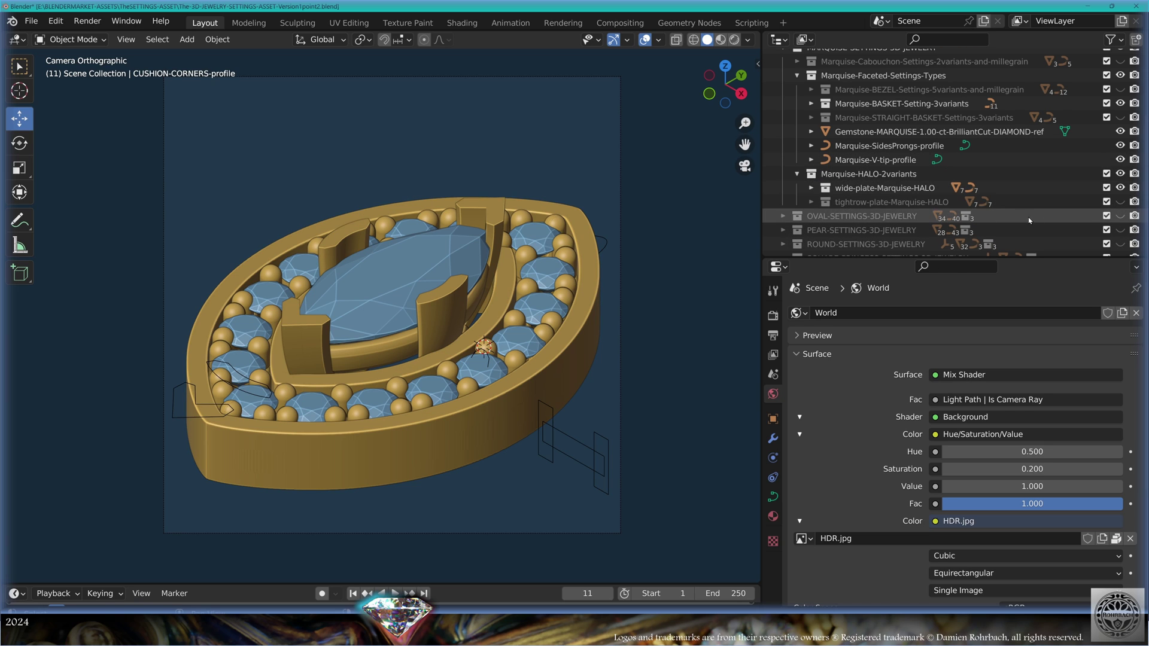
click(1120, 202)
click(1120, 187)
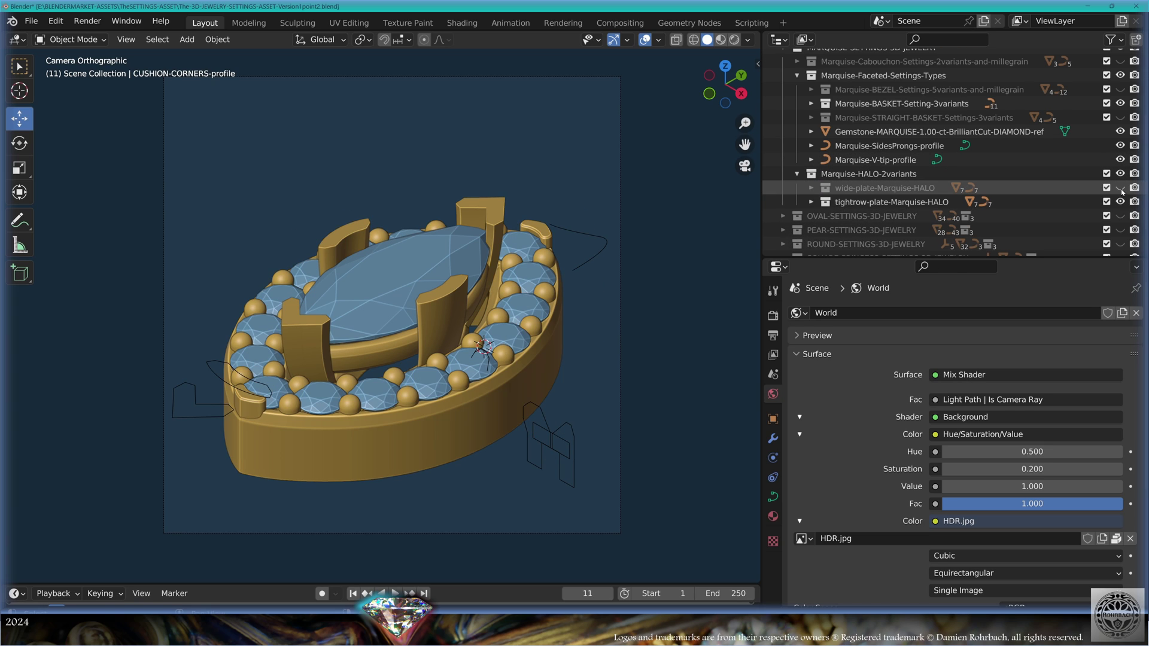
Step: Replace the marquise collection with OVAL-SETTINGS-3D-JEWELRY and show its expanded OVAL-Faceted-Settings-Types instead of the cabouchon collection
click(1119, 158)
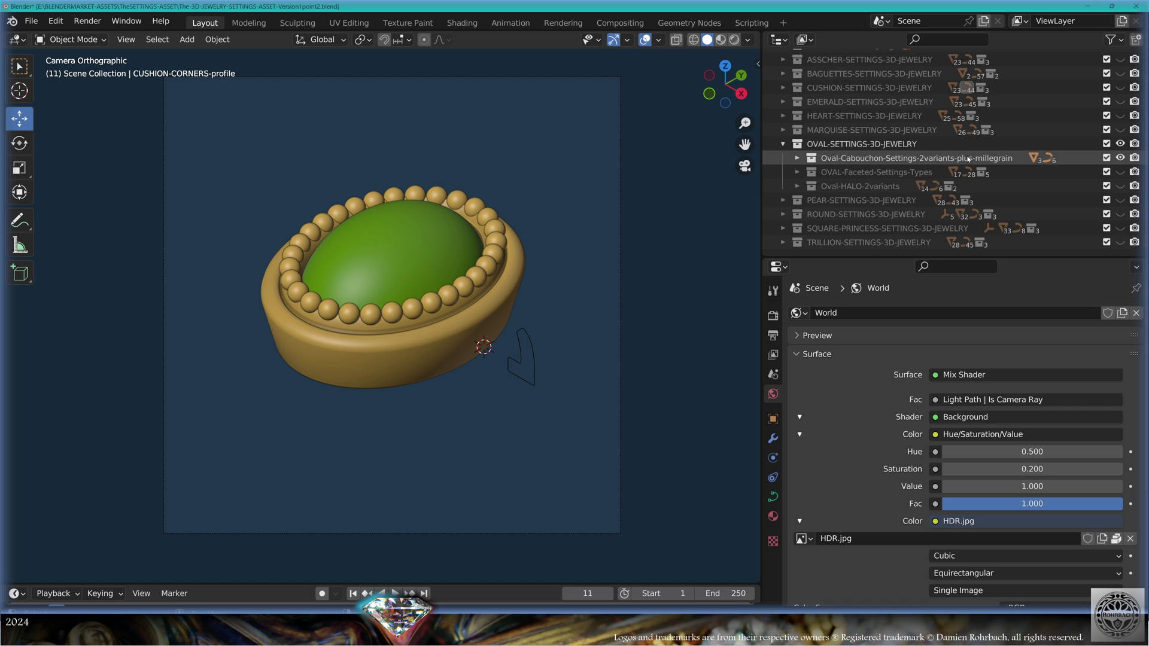
ctrl+click(1119, 172)
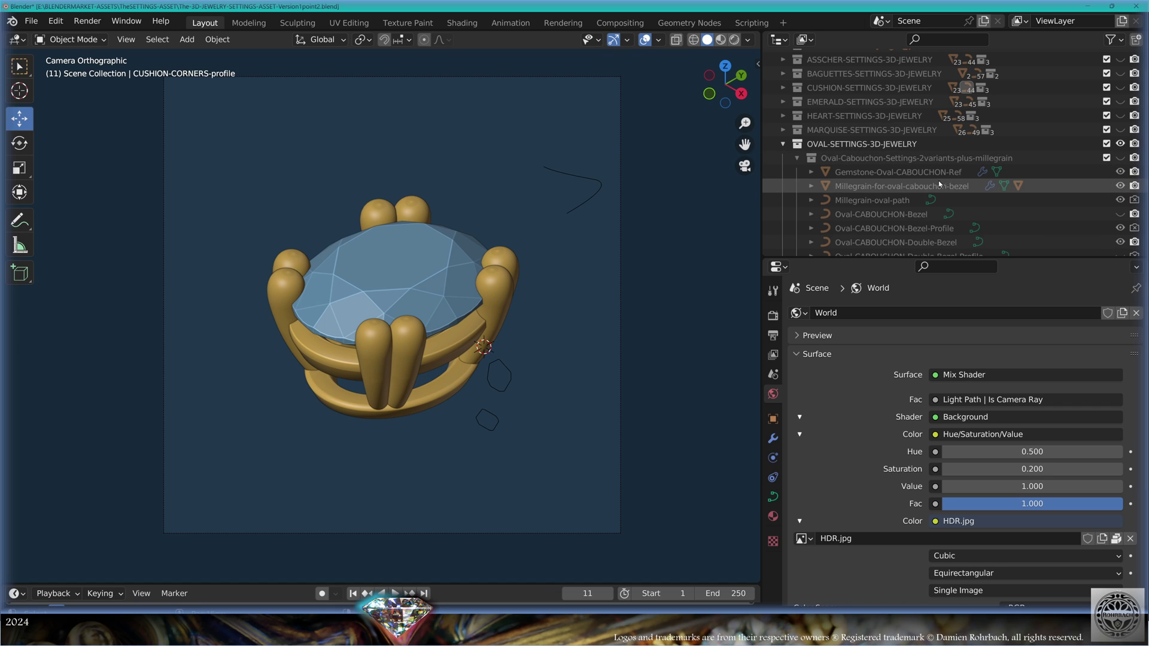
click(797, 158)
scroll(957, 187, down, 2)
click(797, 111)
click(796, 124)
Step: Preview Oval-BEZEL-Settings-5variants-plus-millegrain in place of the basket, followed by Oval-PEG-Head-Settings-3variants alone
ctrl+click(1120, 137)
click(1120, 138)
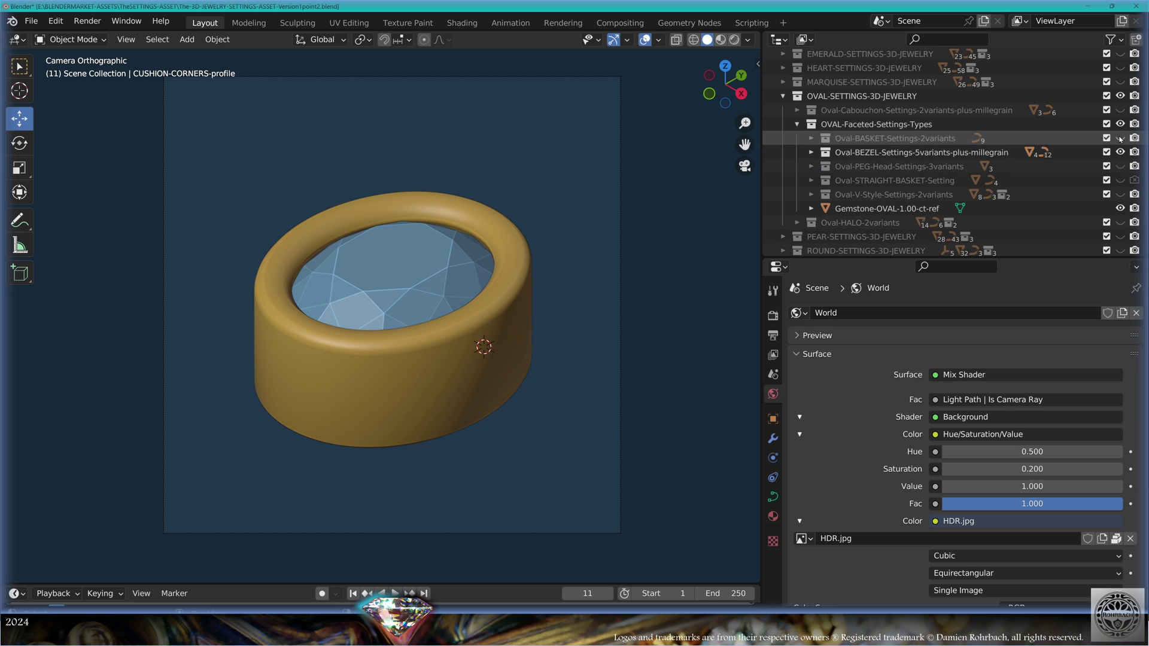
click(1119, 152)
click(1119, 167)
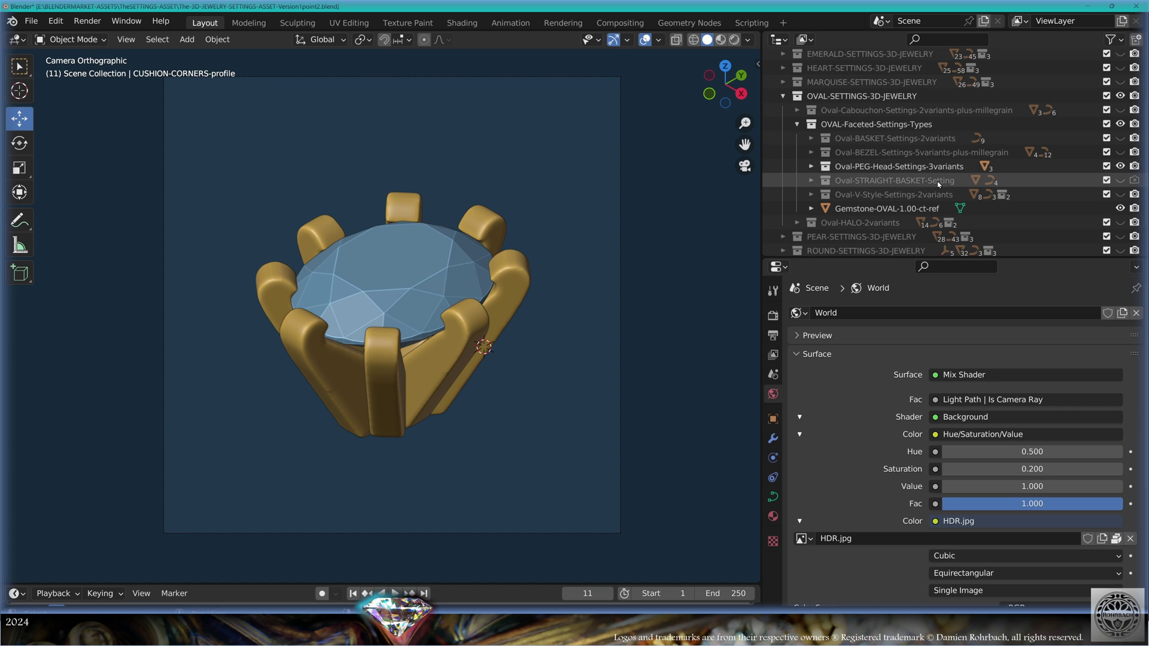
Step: Preview Oval-STRAIGHT-BASKET-Setting and Oval-V-Style-Settings-2variants in turn, ending on Oval-BASKET-Settings-2variants
click(1120, 180)
click(1120, 166)
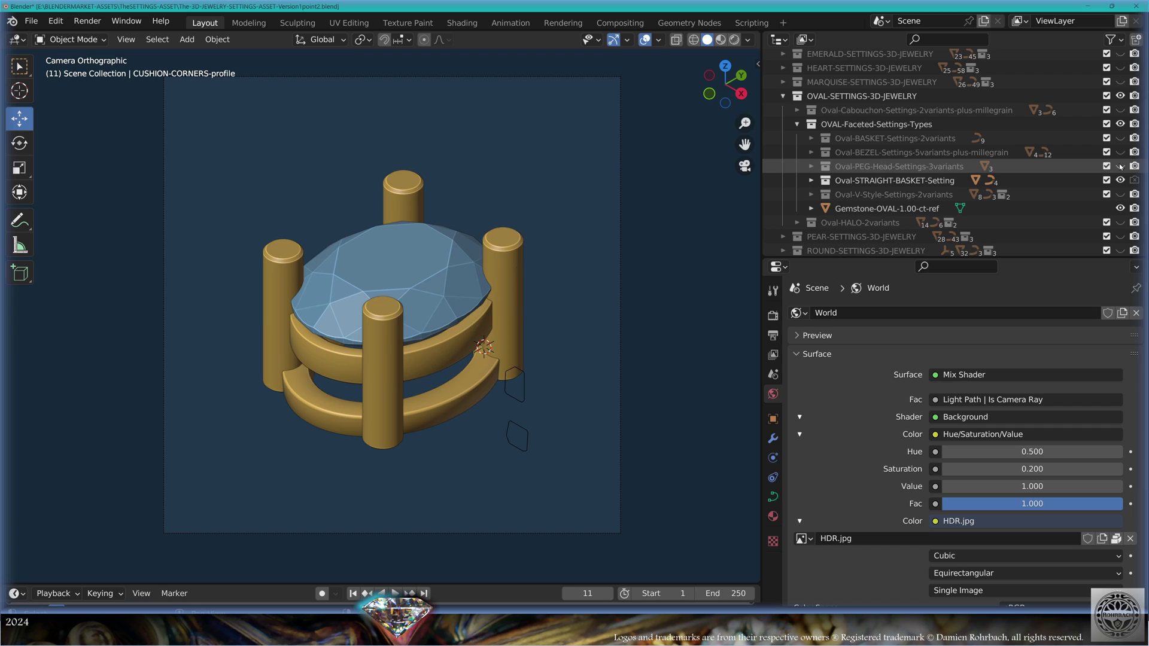
click(1120, 180)
click(1120, 193)
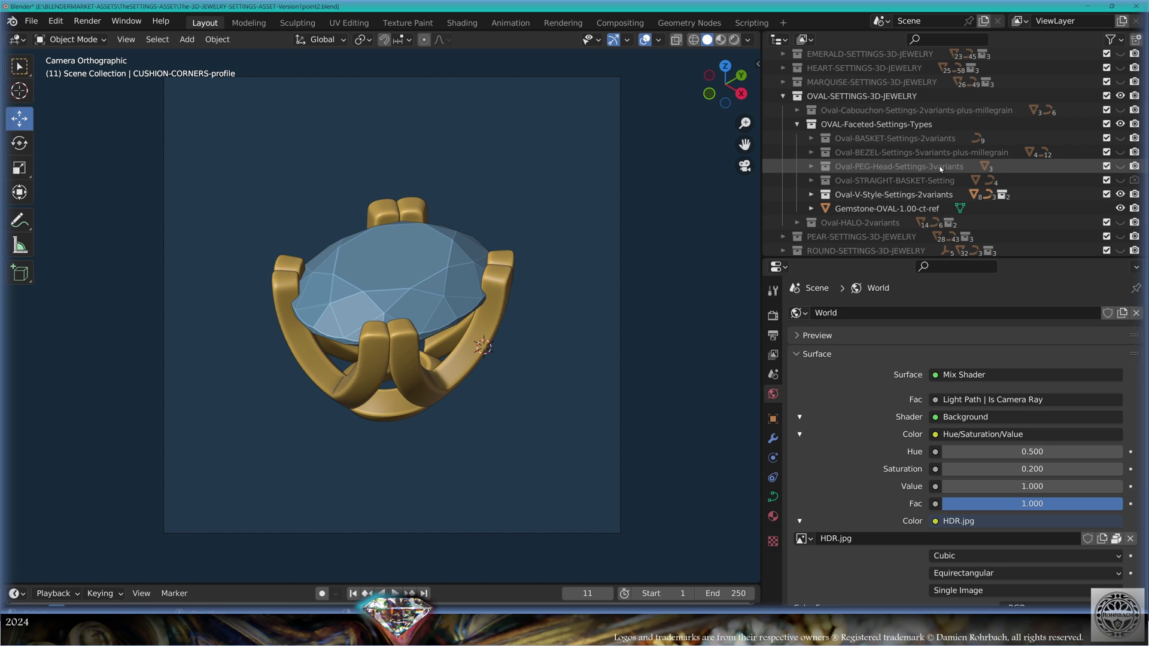
click(1120, 194)
click(1120, 138)
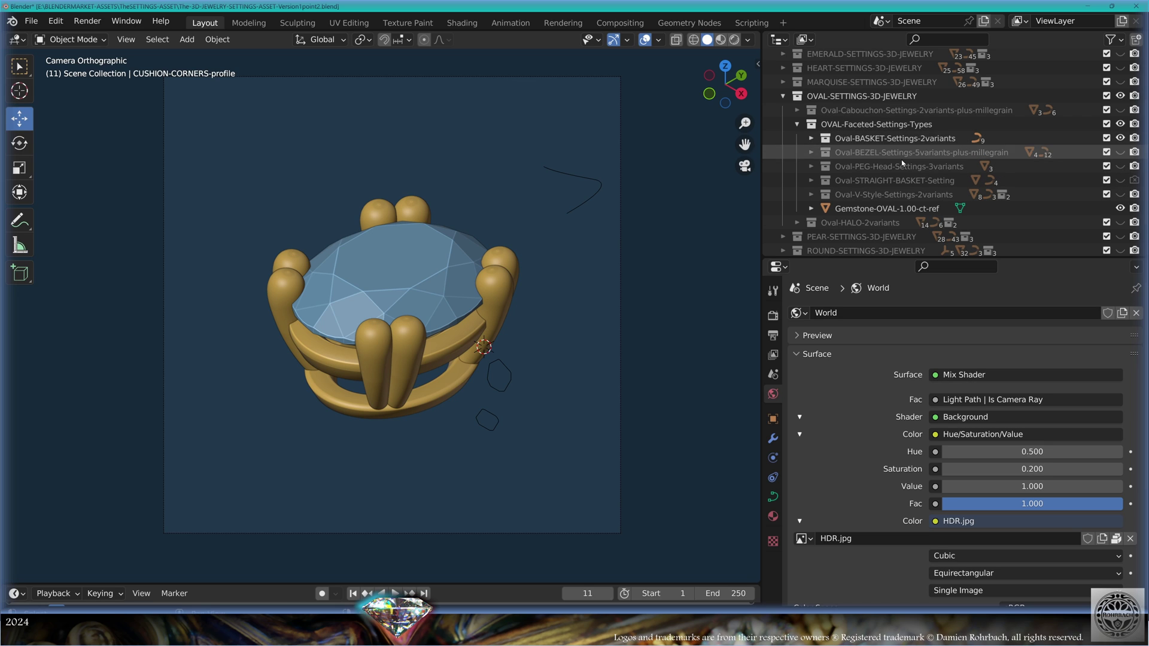
Step: Show the Oval-HALO-2variants collection around the oval basket setting and list its halo variants
click(1120, 222)
click(797, 222)
scroll(890, 177, down, 2)
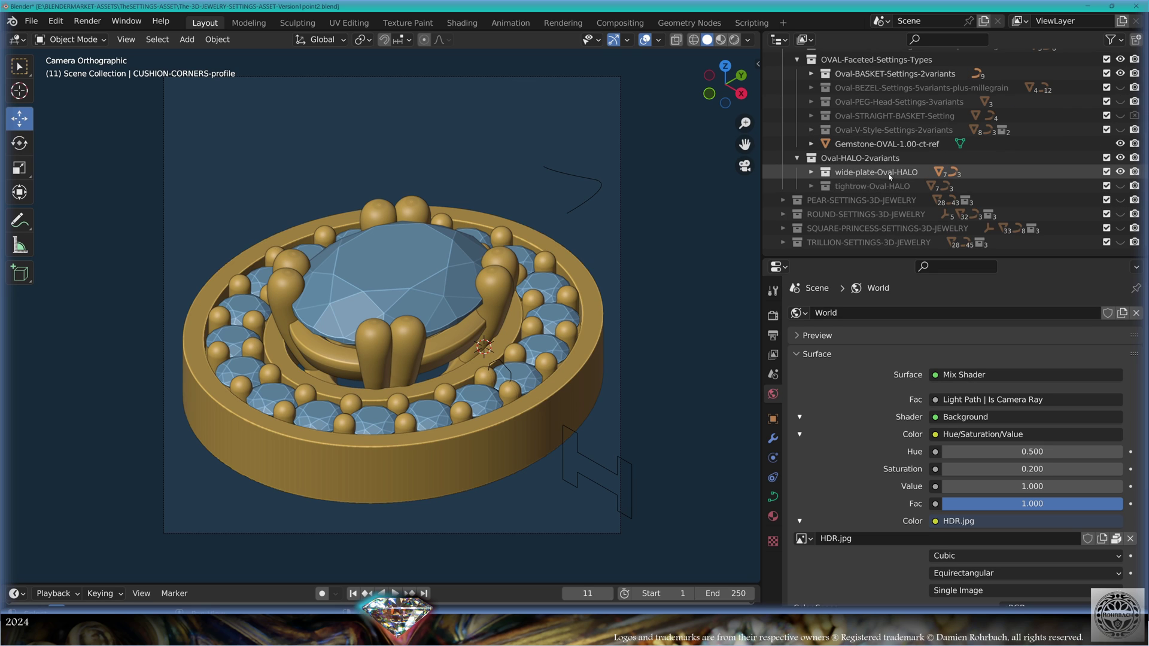
Step: Replace the oval collection with PEAR-SETTINGS-3D-JEWELRY and show its expanded Pear-Faceted-Settings-Types instead of the cabouchon collection
click(931, 186)
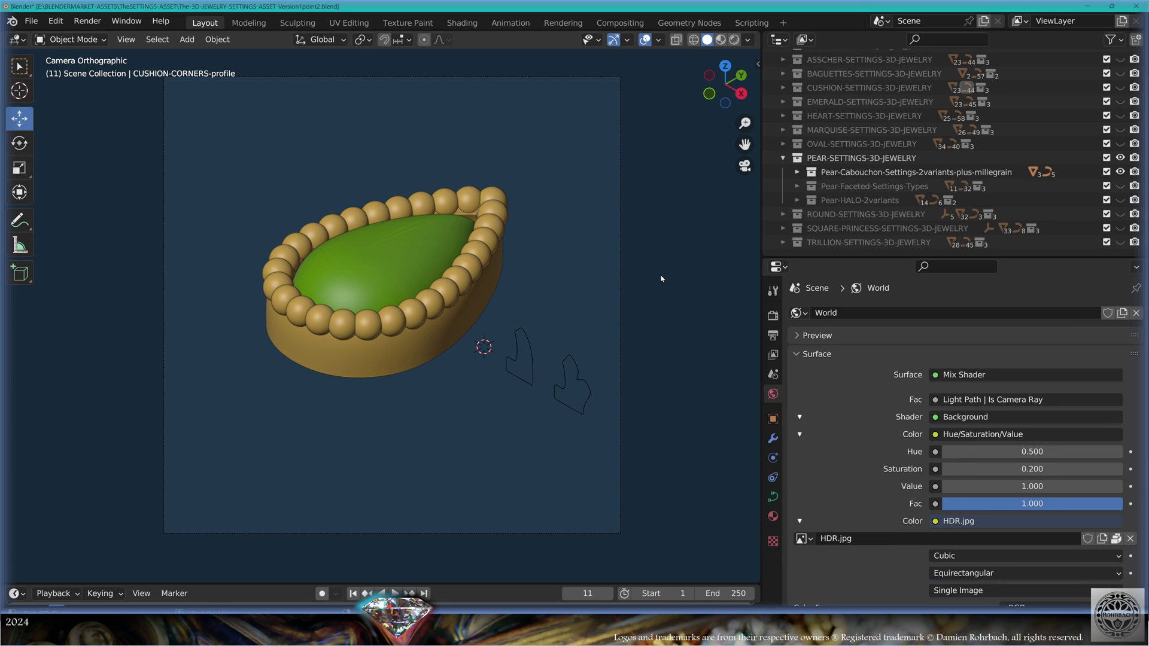
click(810, 188)
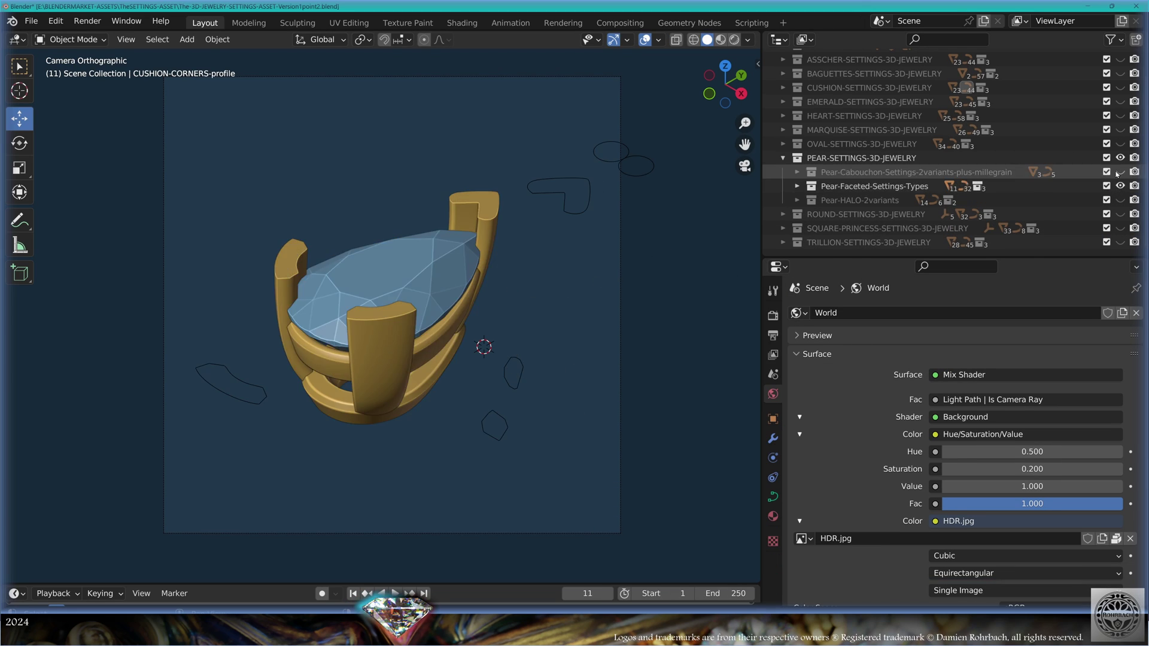
click(797, 186)
scroll(802, 188, down, 3)
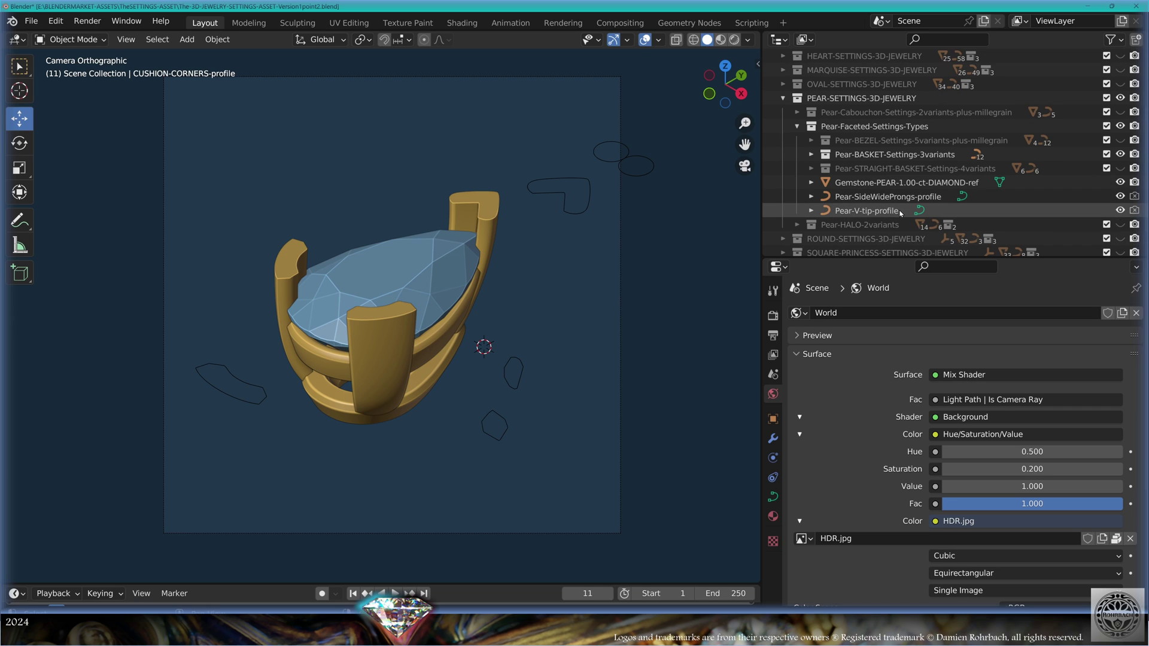
Step: Preview the pear bezel and straight basket settings one at a time, ending back on Pear-BASKET-Settings-3variants
click(1120, 140)
click(1121, 154)
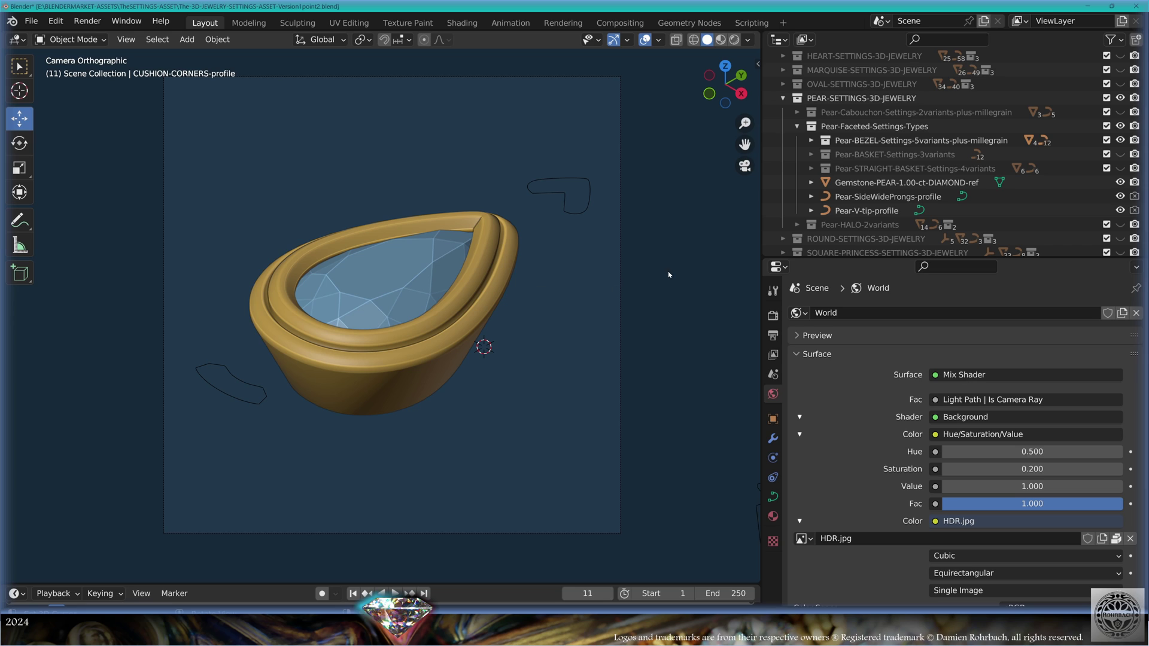
click(1121, 154)
click(1121, 140)
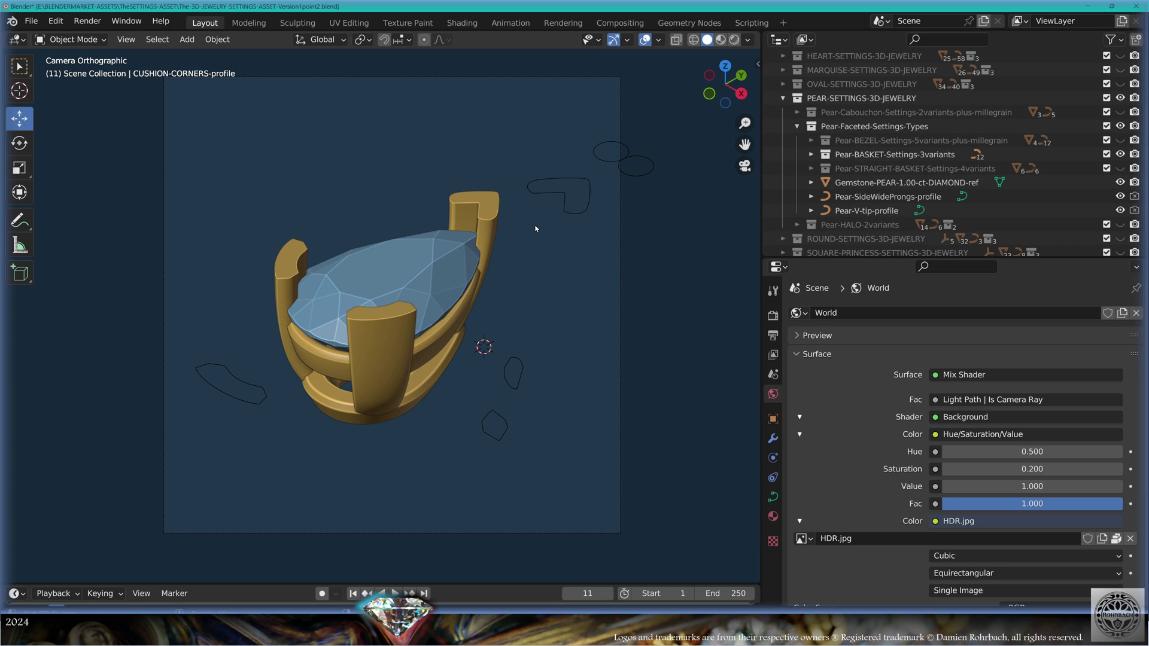
click(1121, 168)
click(1121, 153)
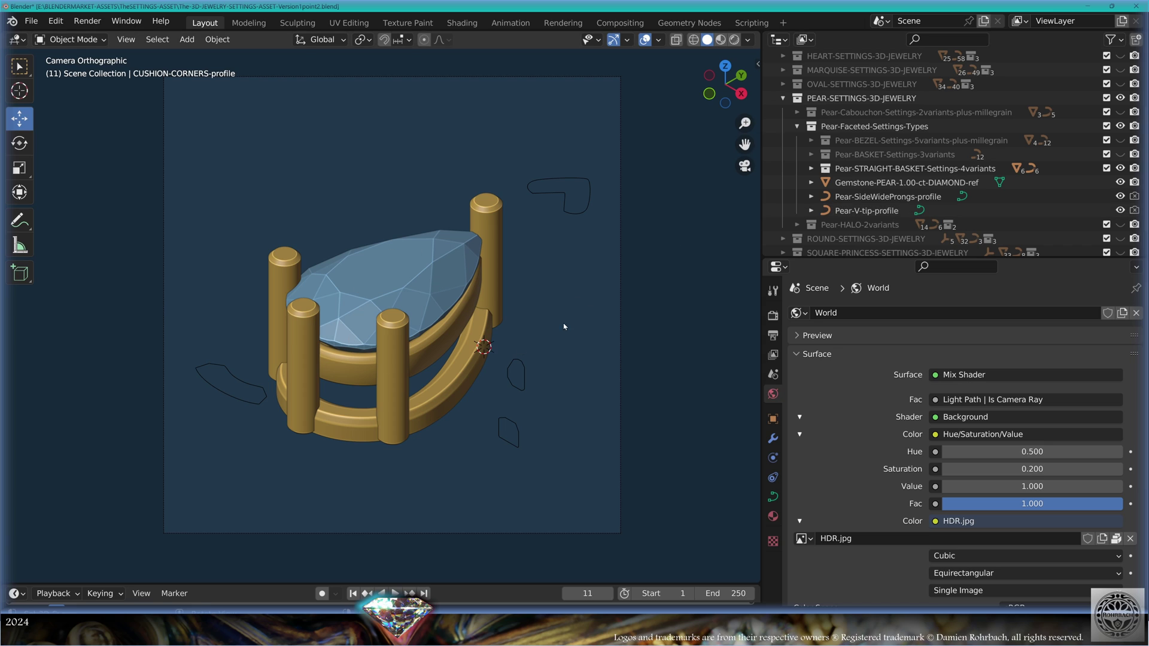
click(1120, 169)
click(1120, 154)
Step: Show the Pear-HALO-2variants collection with tightrow-Pear-HALO instead of wide-plate-Pear-HALO
scroll(1096, 174, down, 2)
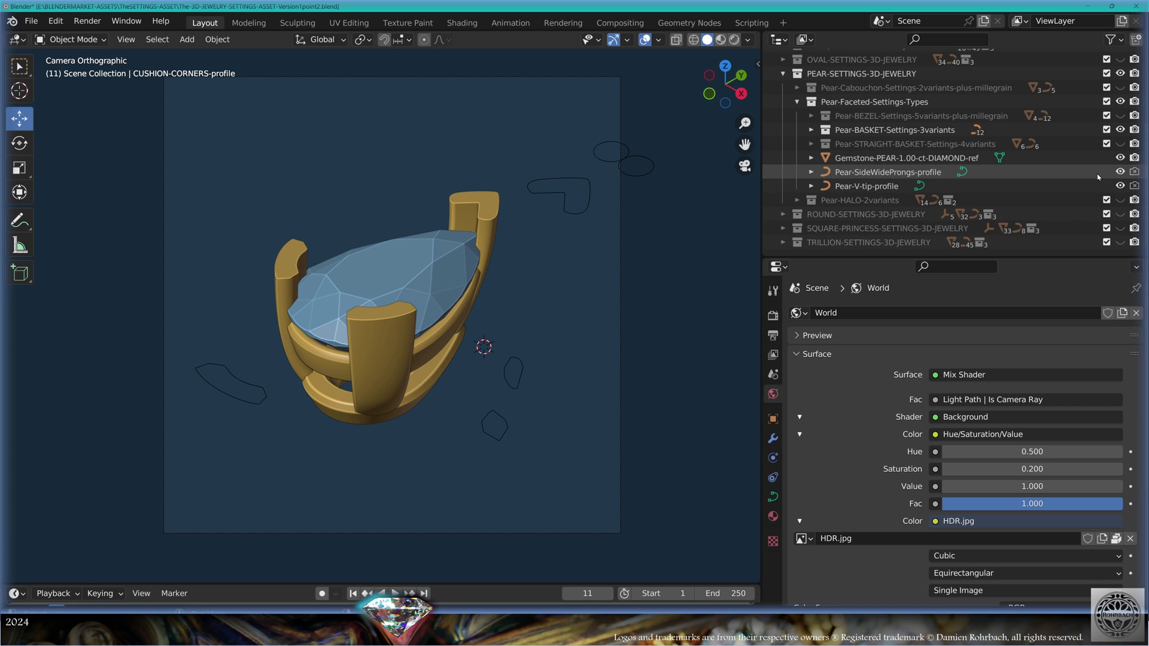
click(1121, 200)
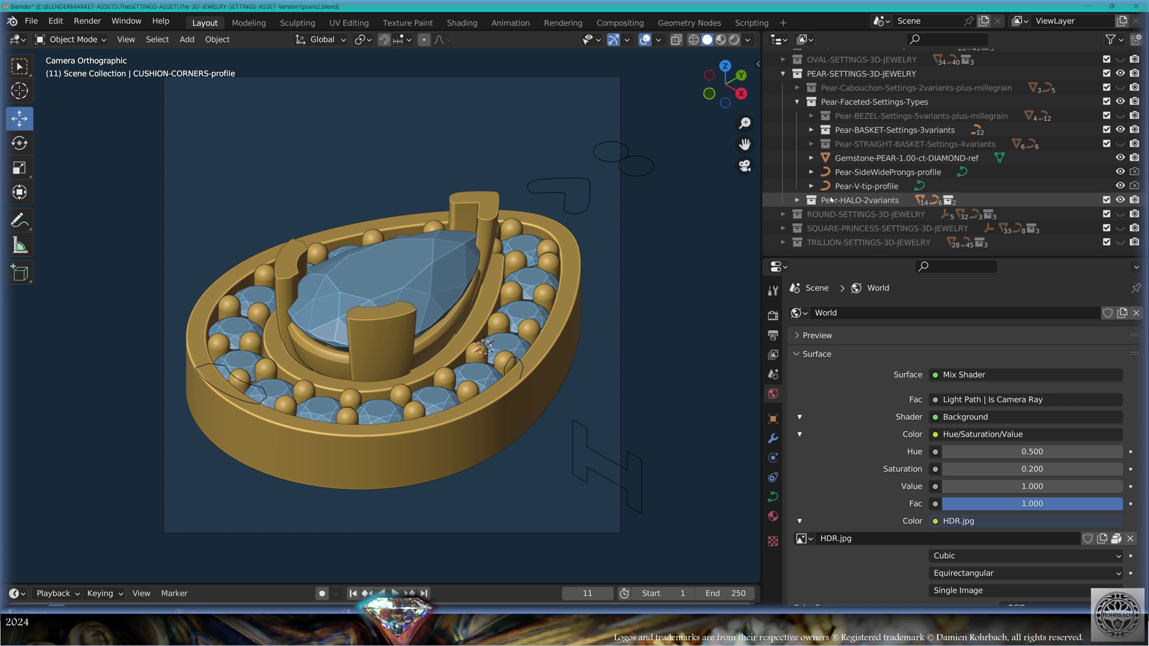
click(797, 201)
scroll(957, 191, down, 2)
click(1121, 200)
click(1121, 187)
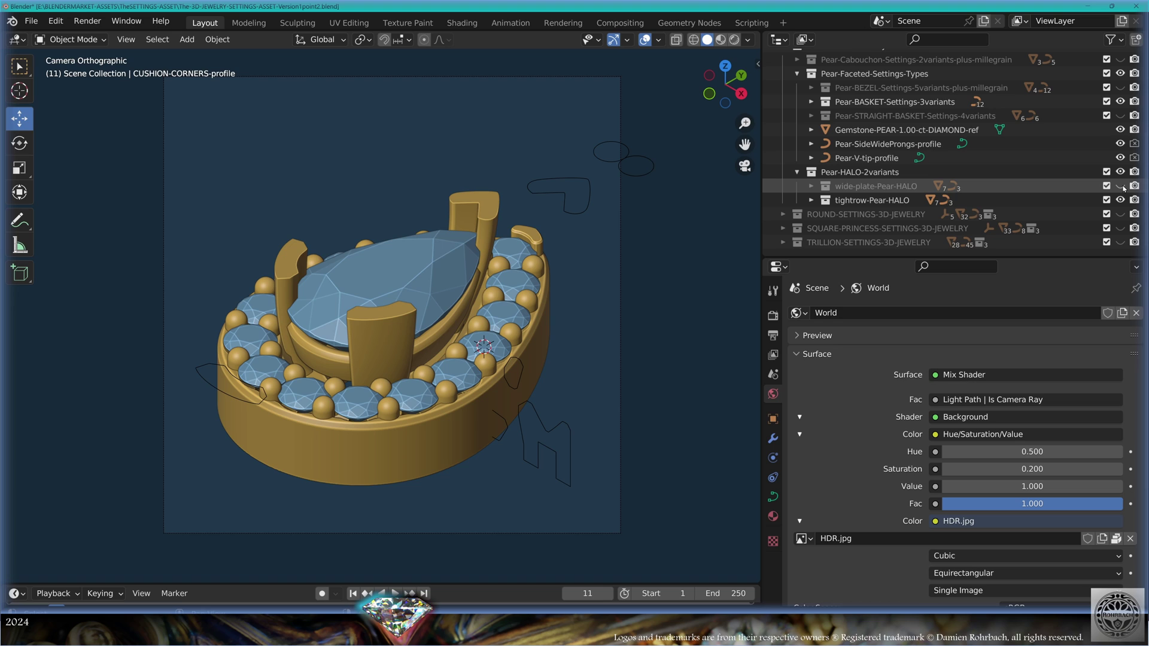
Step: Collapse the pear collection, isolate ROUND-SETTINGS-3D-JEWELRY in the viewport and list its contents
scroll(957, 180, up, 5)
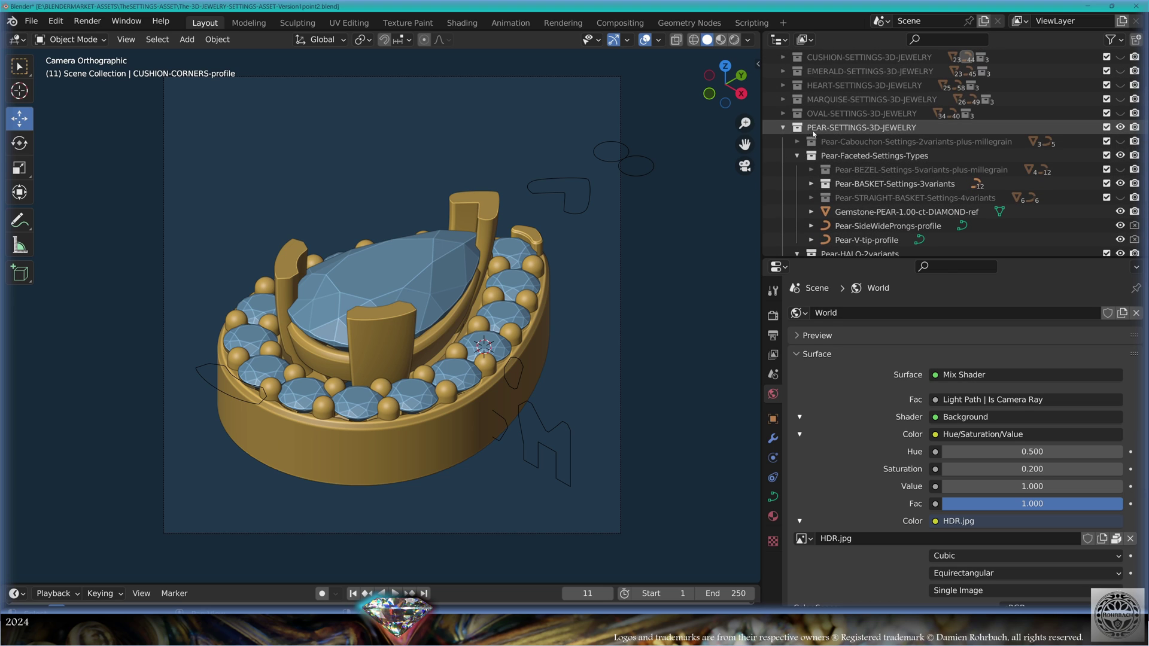
click(782, 136)
ctrl+click(1120, 149)
click(782, 149)
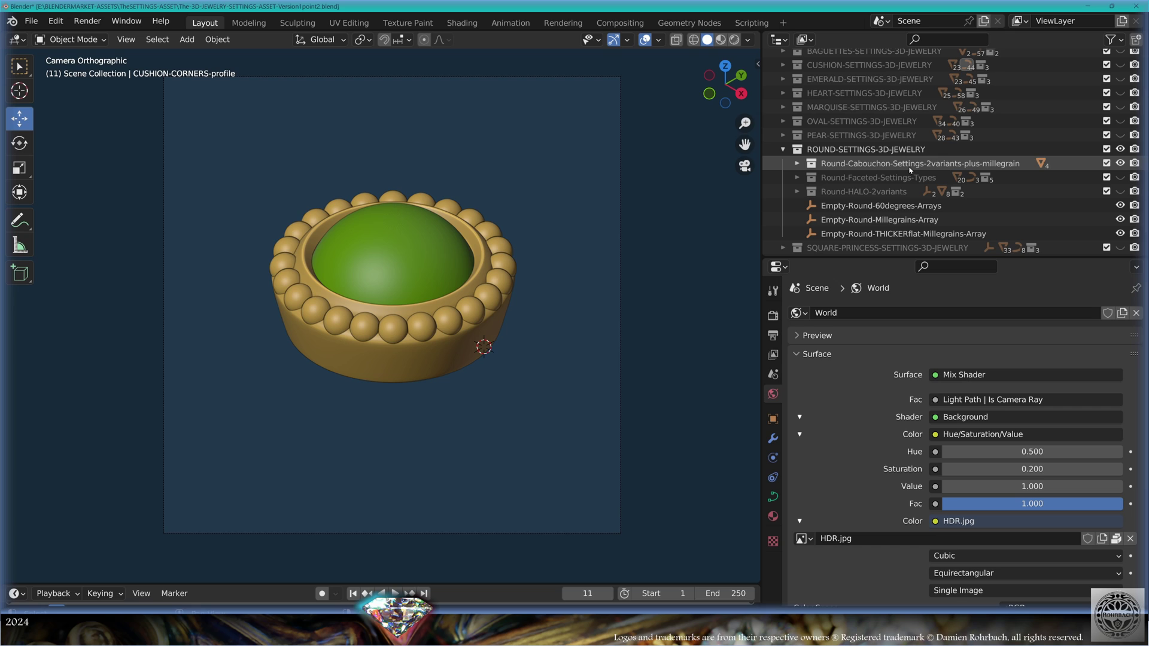
Step: Show Round-Faceted-Settings-Types instead of the round cabouchon collection and list its variants
ctrl+click(1120, 177)
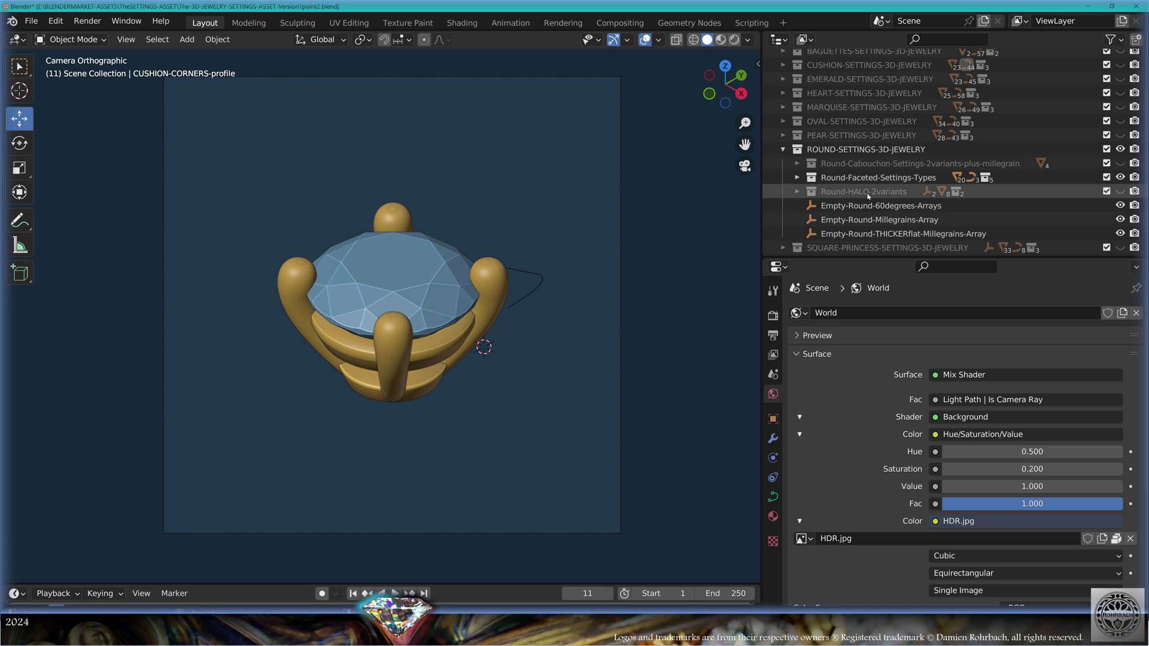
click(797, 178)
scroll(957, 192, down, 2)
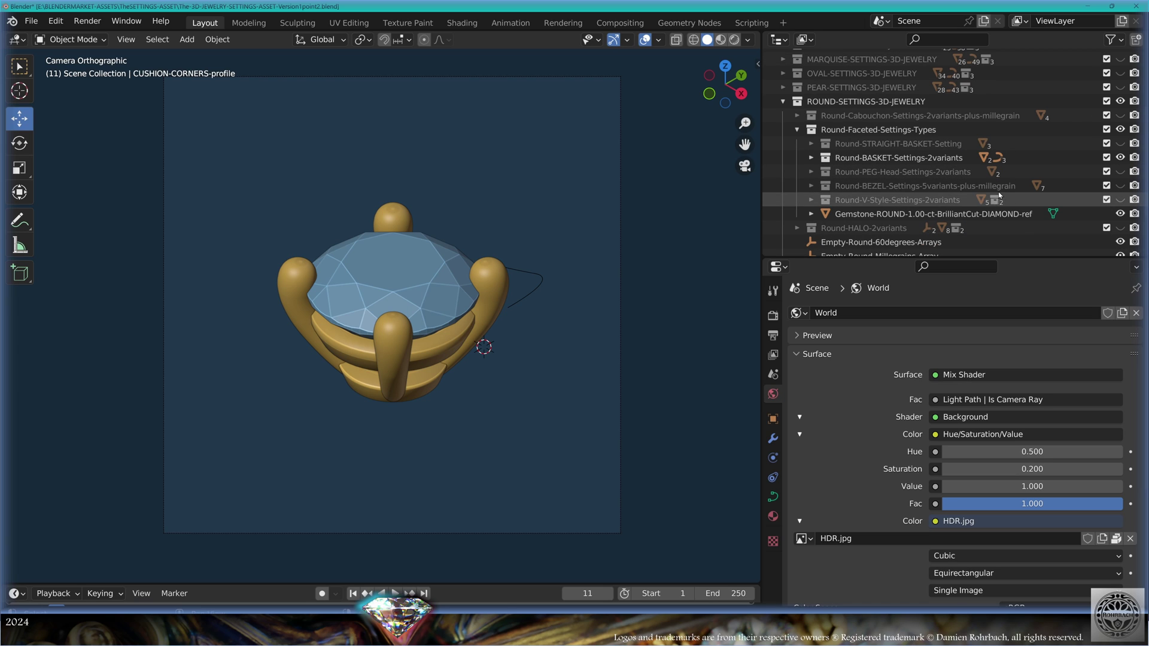
Step: Hide the round basket and preview the round straight basket, peg-head and bezel settings one at a time
click(1120, 158)
click(1119, 144)
click(1119, 145)
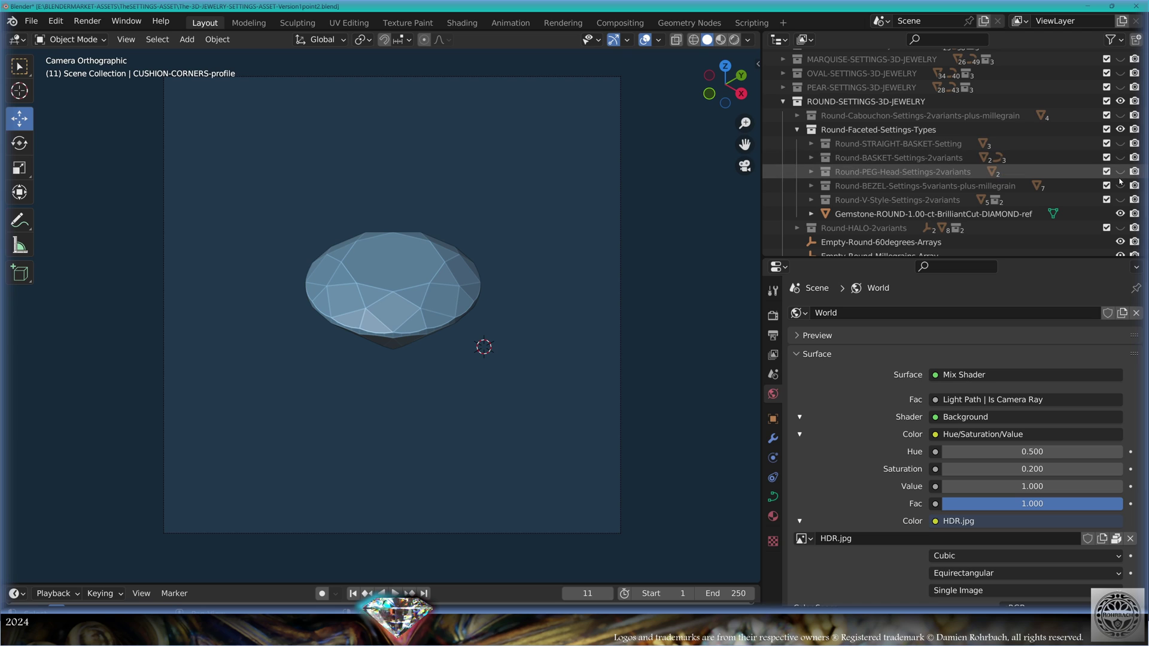
click(1119, 172)
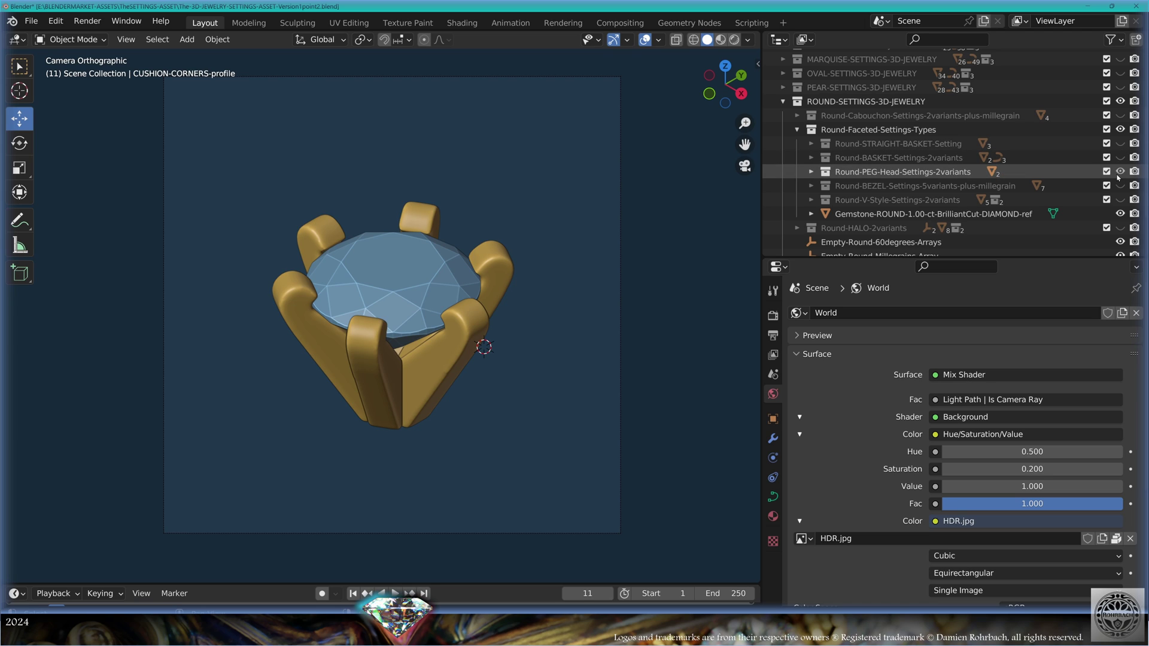
click(1119, 172)
click(1119, 186)
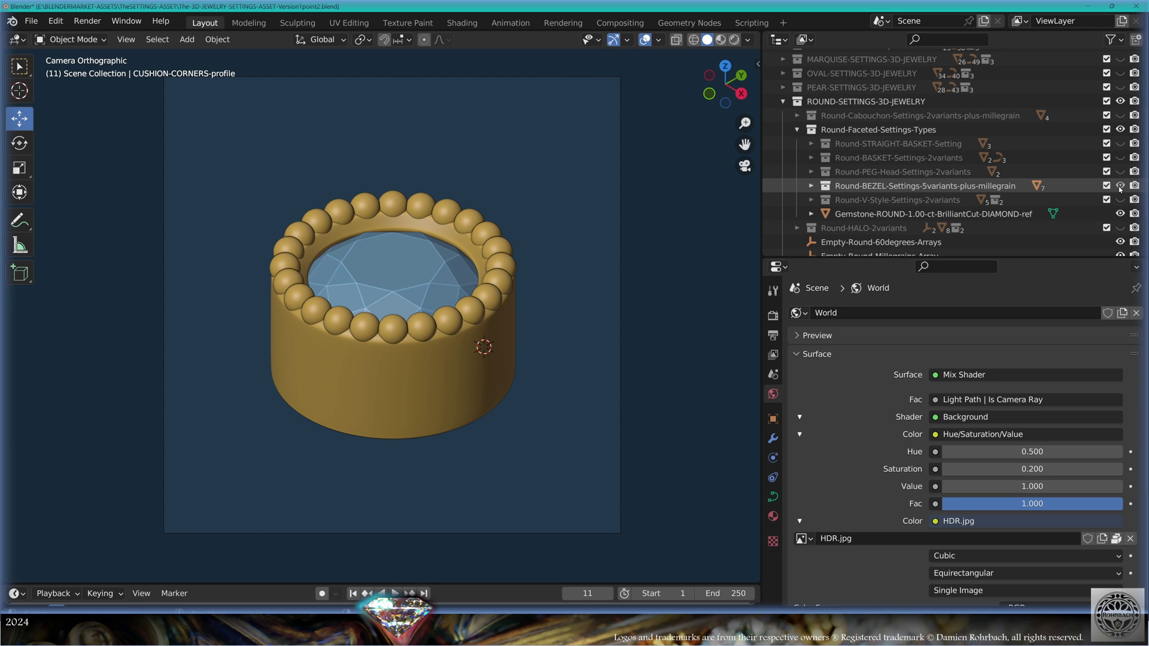
click(1119, 186)
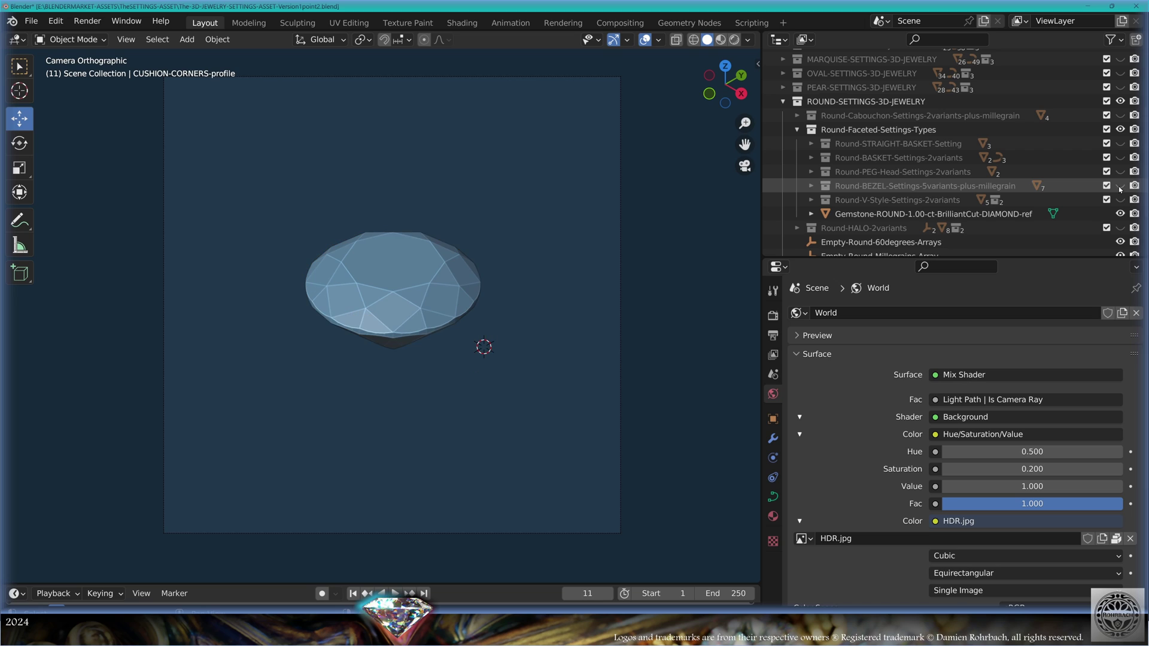
Step: Preview the round V-style setting, then show Round-BASKET-Settings-2variants in its place
click(1120, 199)
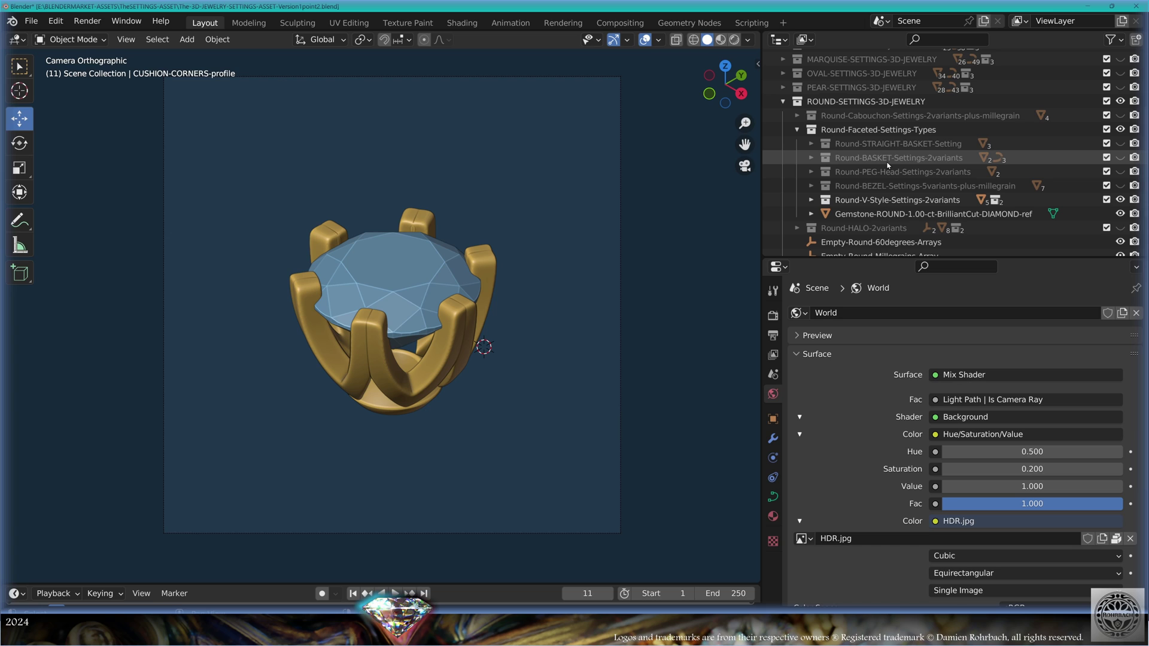
scroll(887, 166, down, 3)
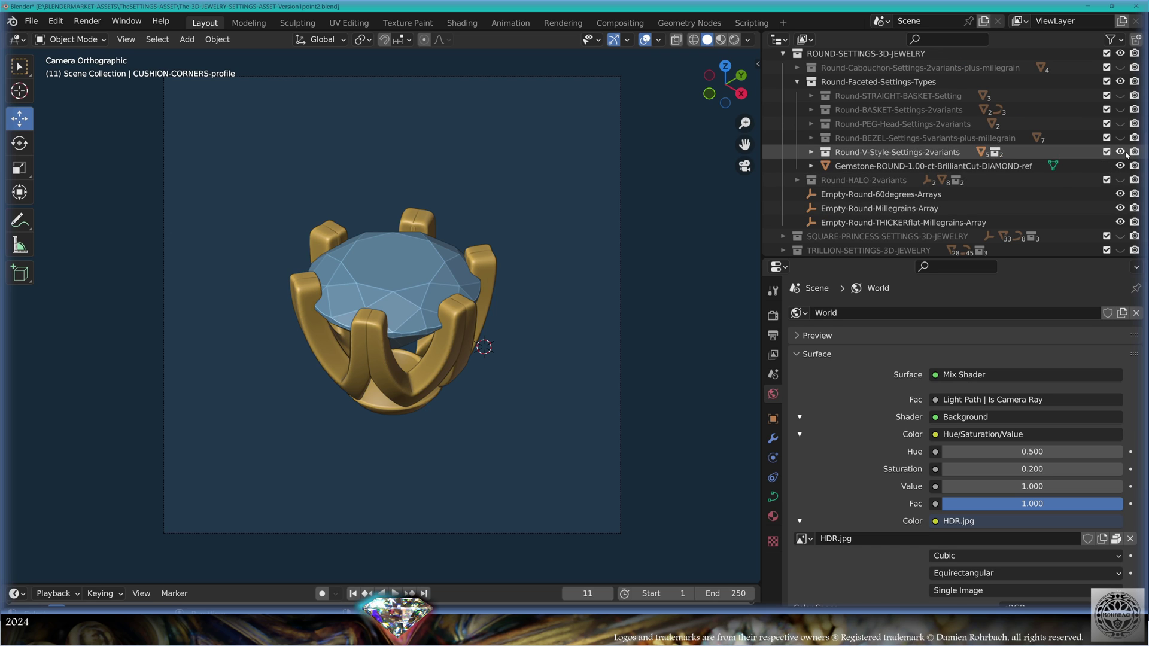
click(1120, 152)
click(1120, 110)
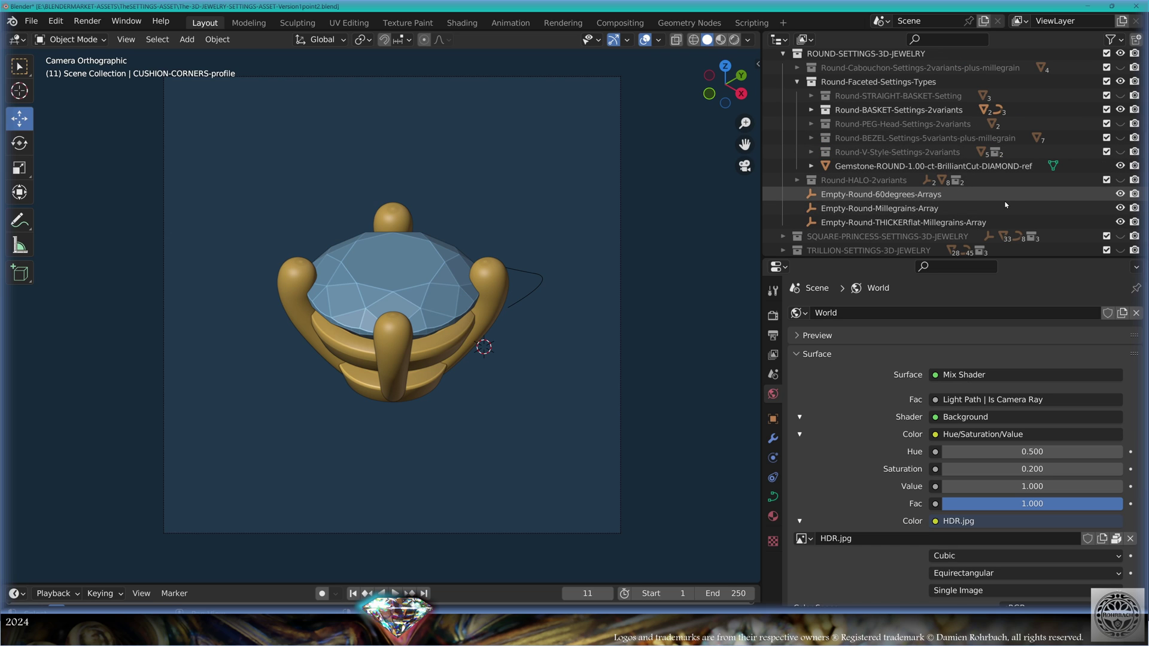
Step: Show the Round-HALO-2variants collection around the basket, with tightrow-plate-Round-HALO instead of wide-plate-Round-HALO
click(1120, 180)
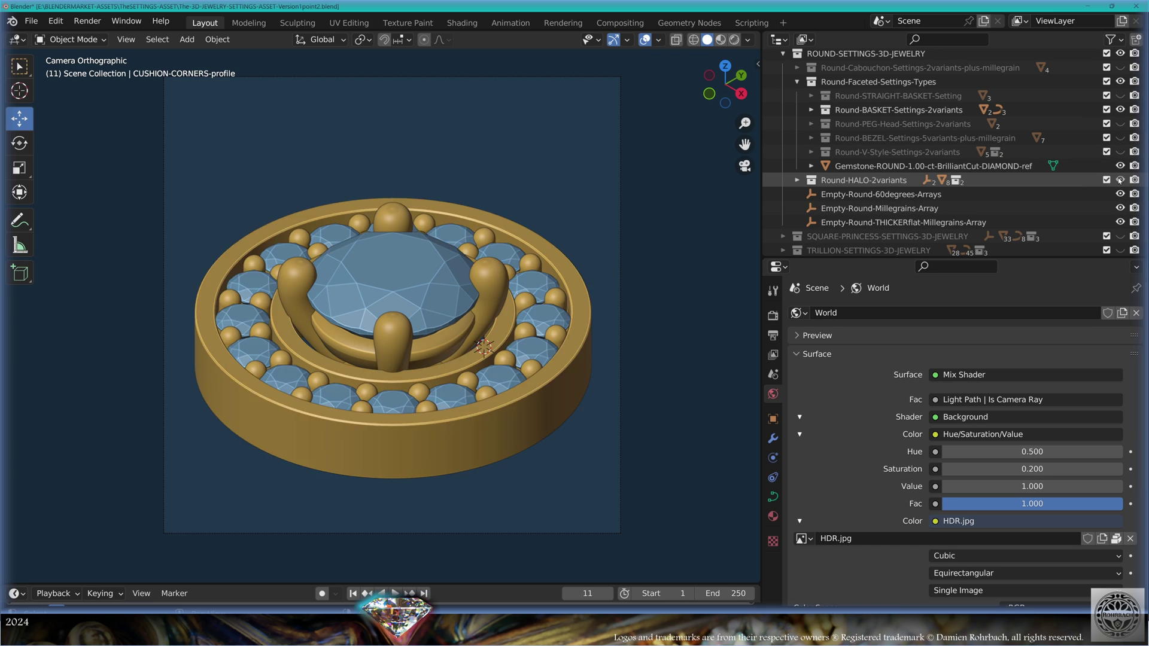
click(796, 180)
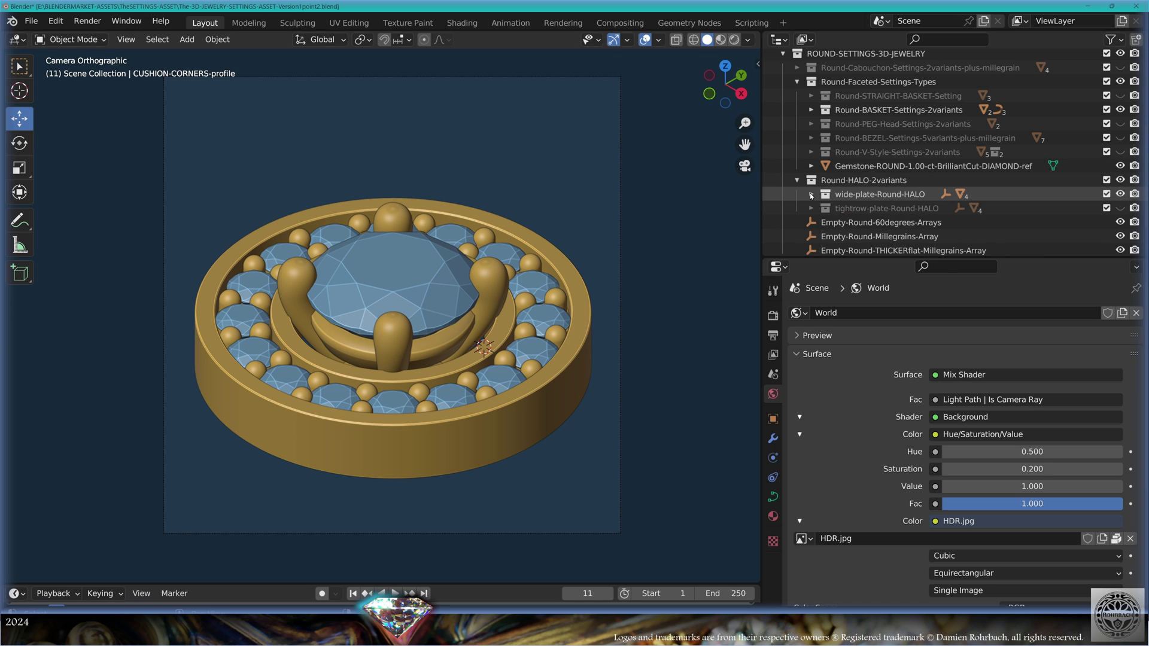
click(1120, 208)
click(1120, 194)
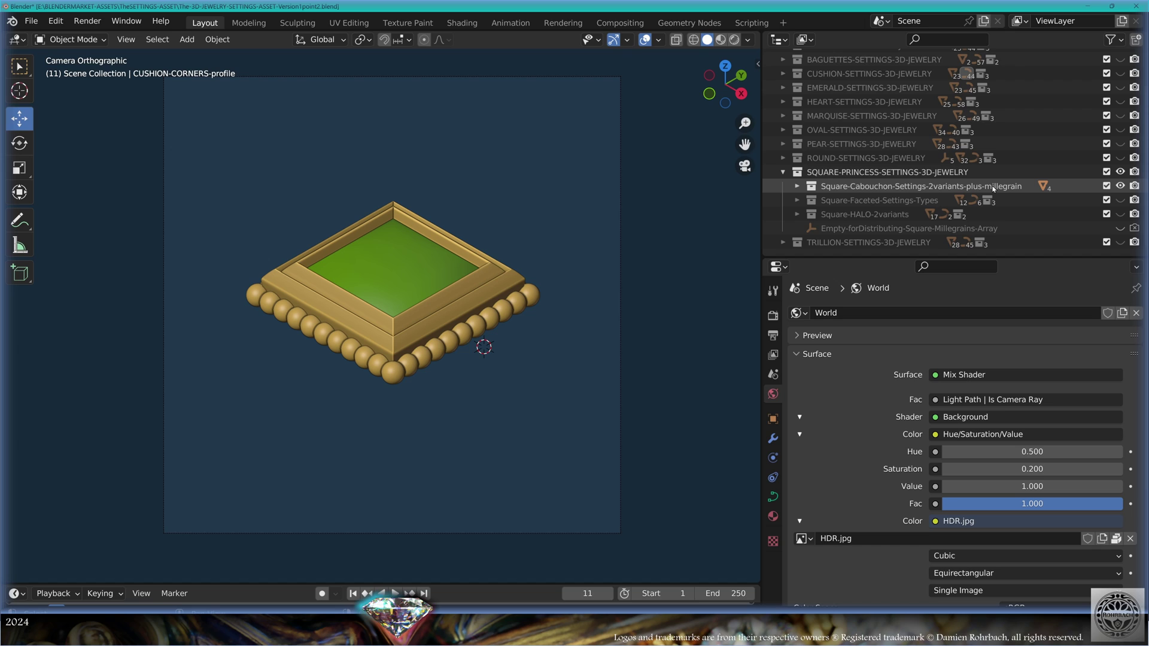
Step: Show Square-Faceted-Settings-Types instead of the square cabouchon collection and list its variants
click(1120, 200)
click(1120, 186)
click(797, 199)
scroll(988, 198, down, 4)
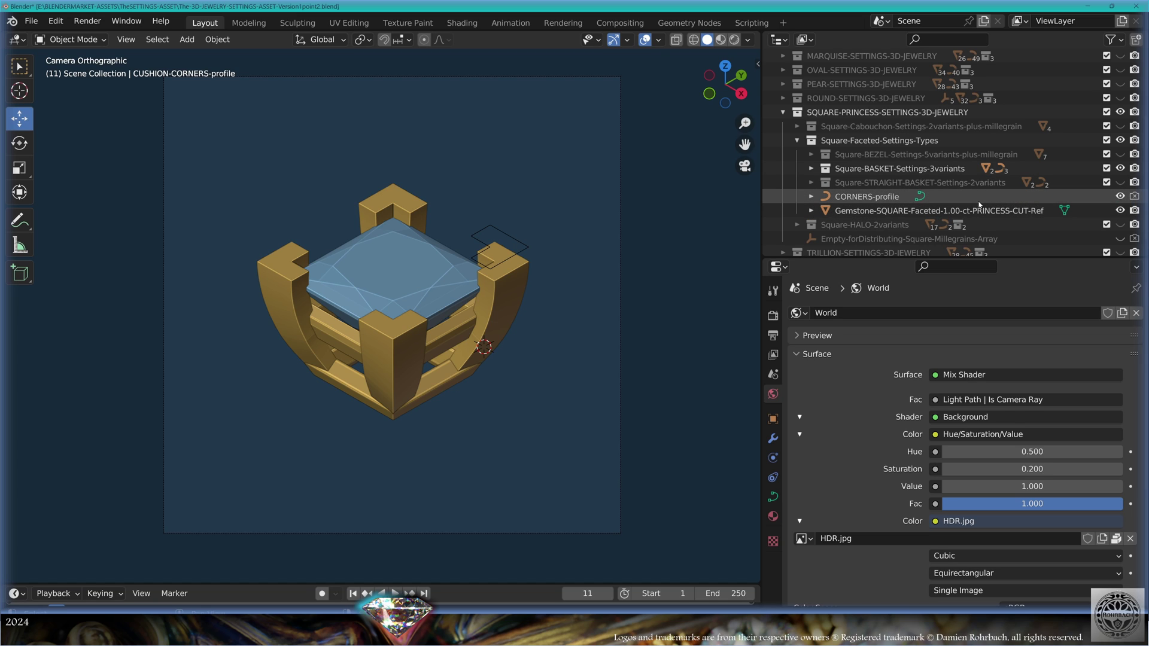
Step: Preview the square bezel, basket and straight basket settings one at a time, ending on Square-BASKET-Settings-3variants
ctrl+click(1120, 154)
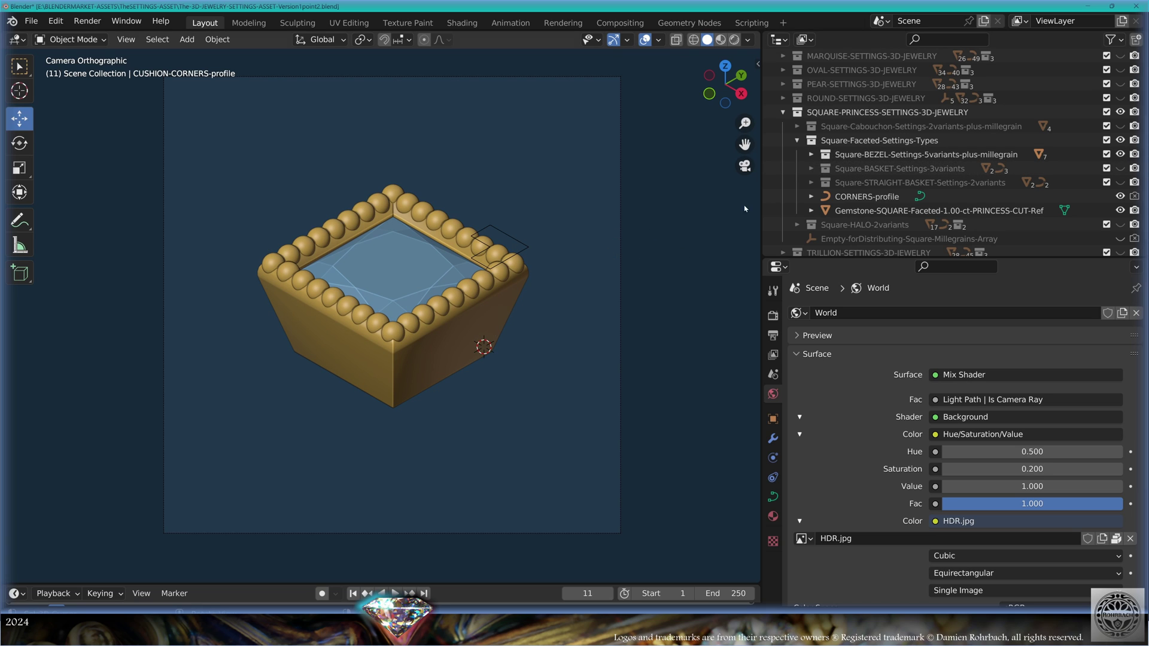
ctrl+click(1120, 168)
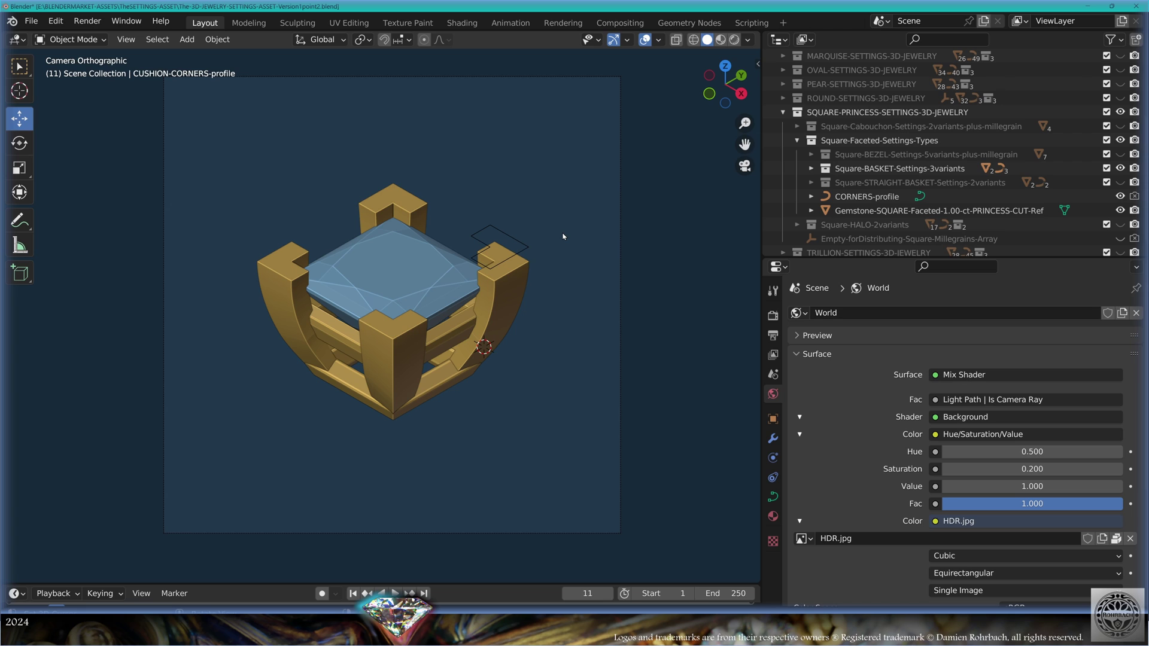
ctrl+click(1120, 182)
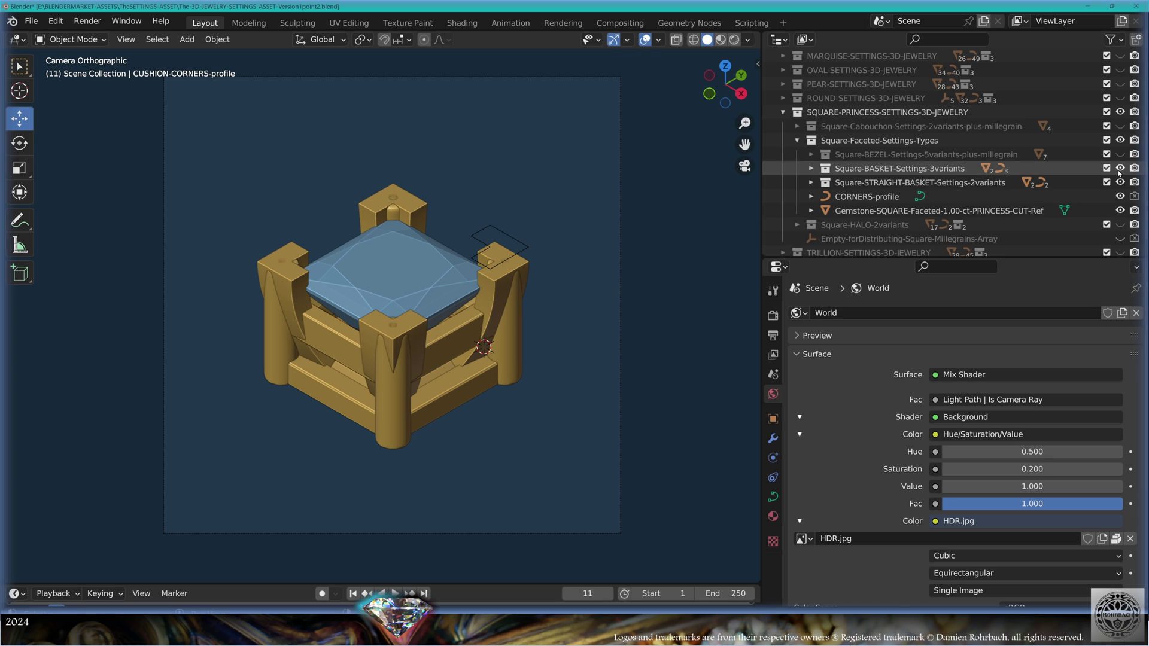
ctrl+click(1120, 169)
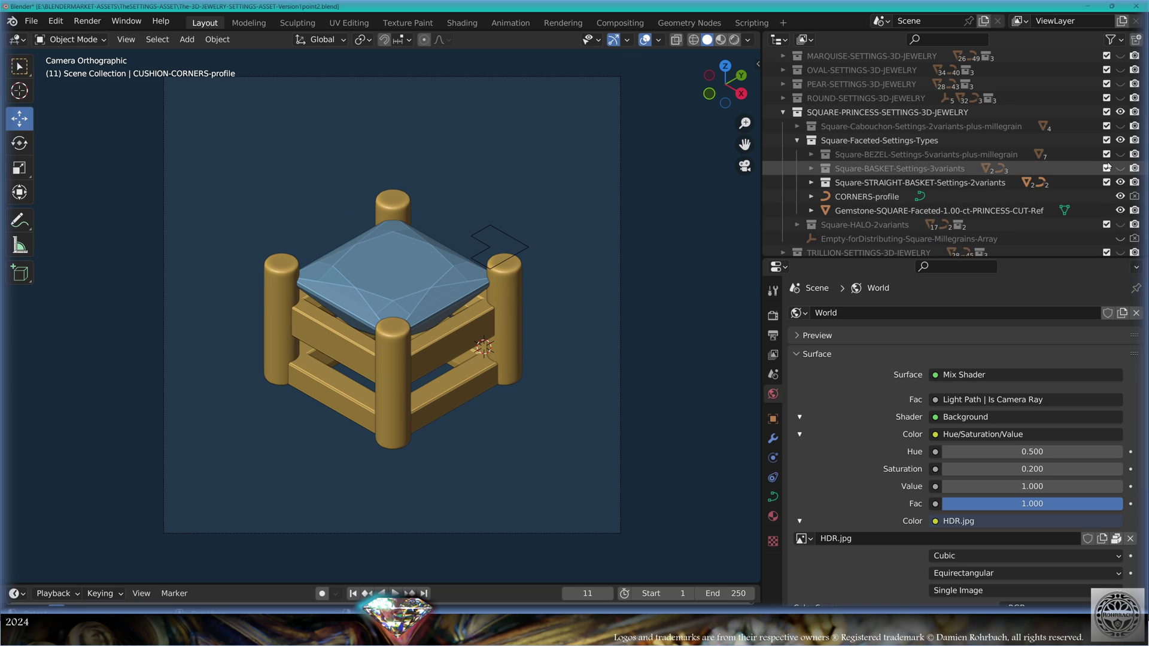
scroll(1122, 184, down, 1)
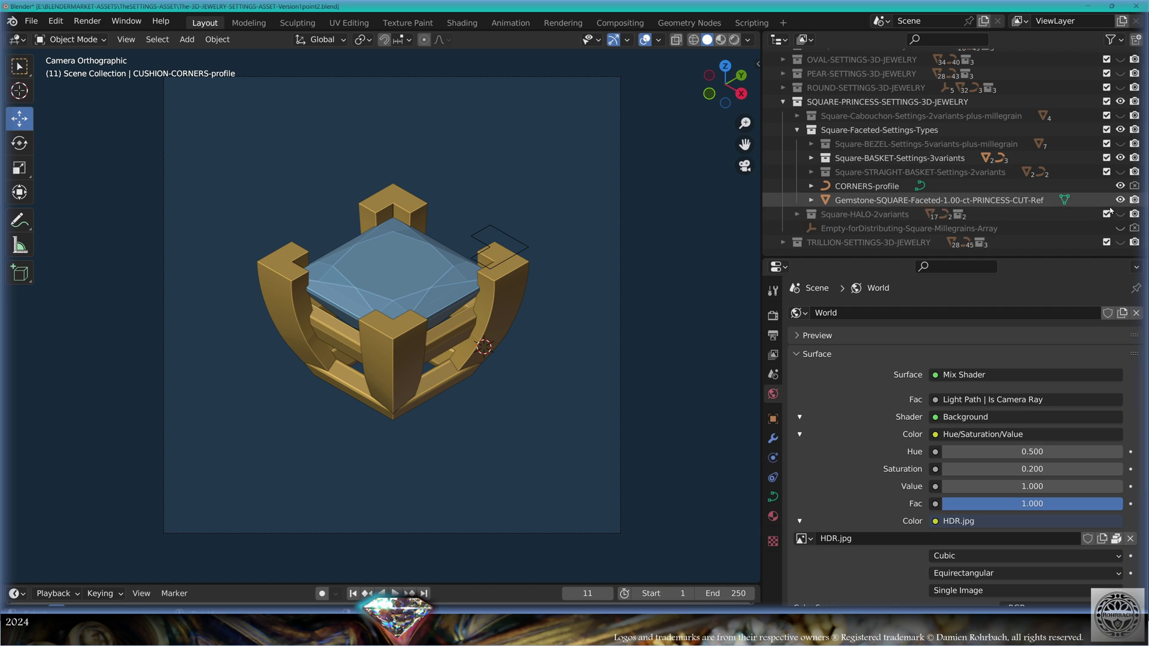
Step: Show the Square-HALO-2variants collection with wide-plate-Square-HALO instead of tightrow-plate-Square-HALO
click(1120, 213)
click(797, 214)
scroll(897, 180, down, 2)
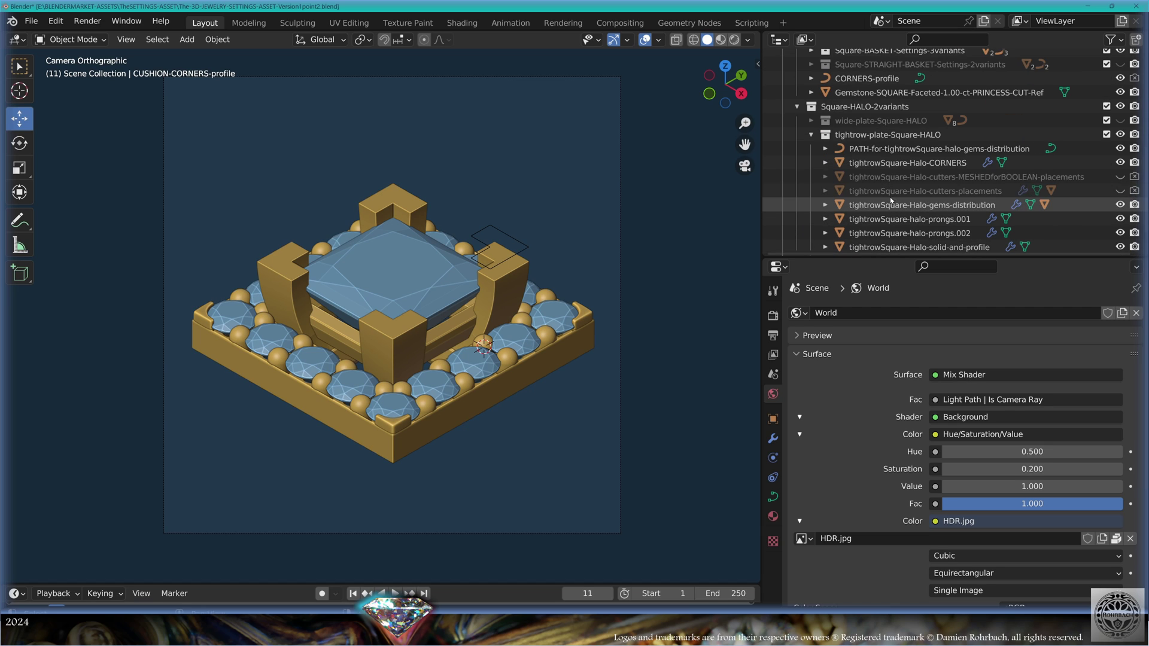
ctrl+click(1120, 199)
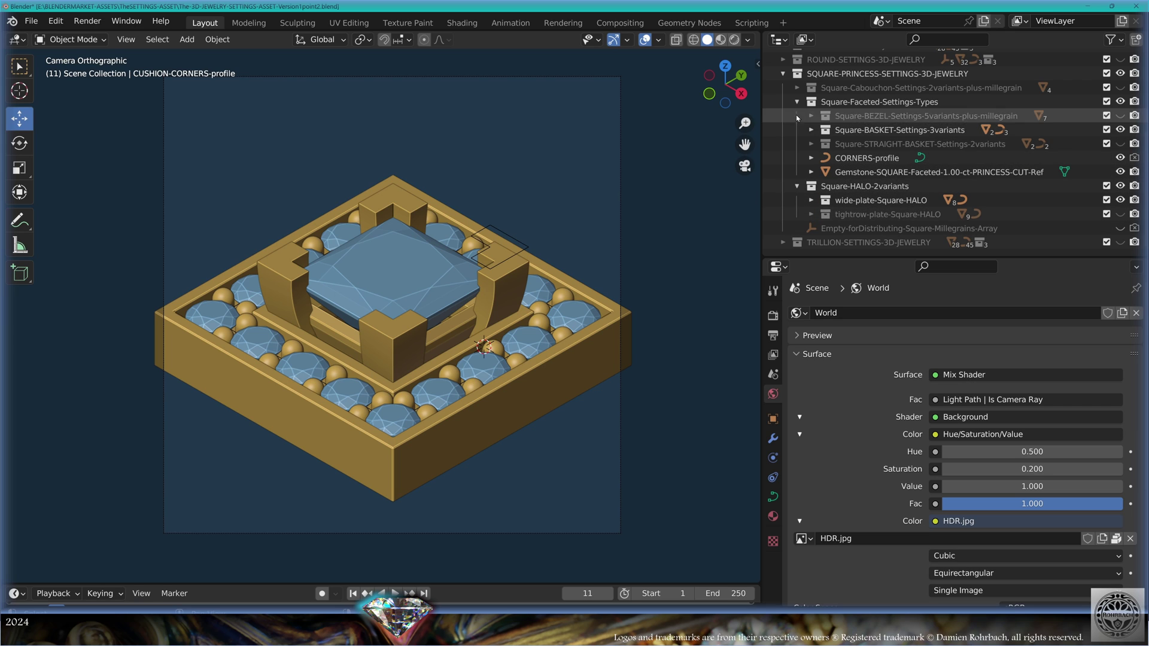
Step: Collapse the square-princess collection, isolate TRILLION-SETTINGS-3D-JEWELRY in the viewport and list its contents
click(783, 76)
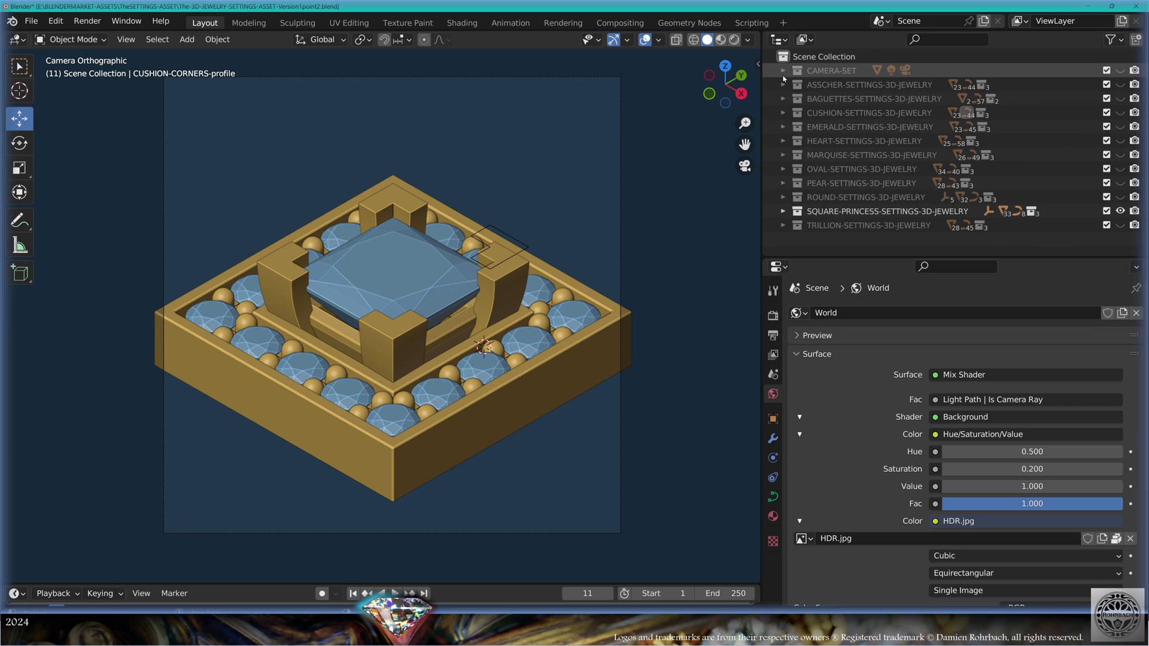
click(1120, 225)
click(1120, 211)
click(782, 225)
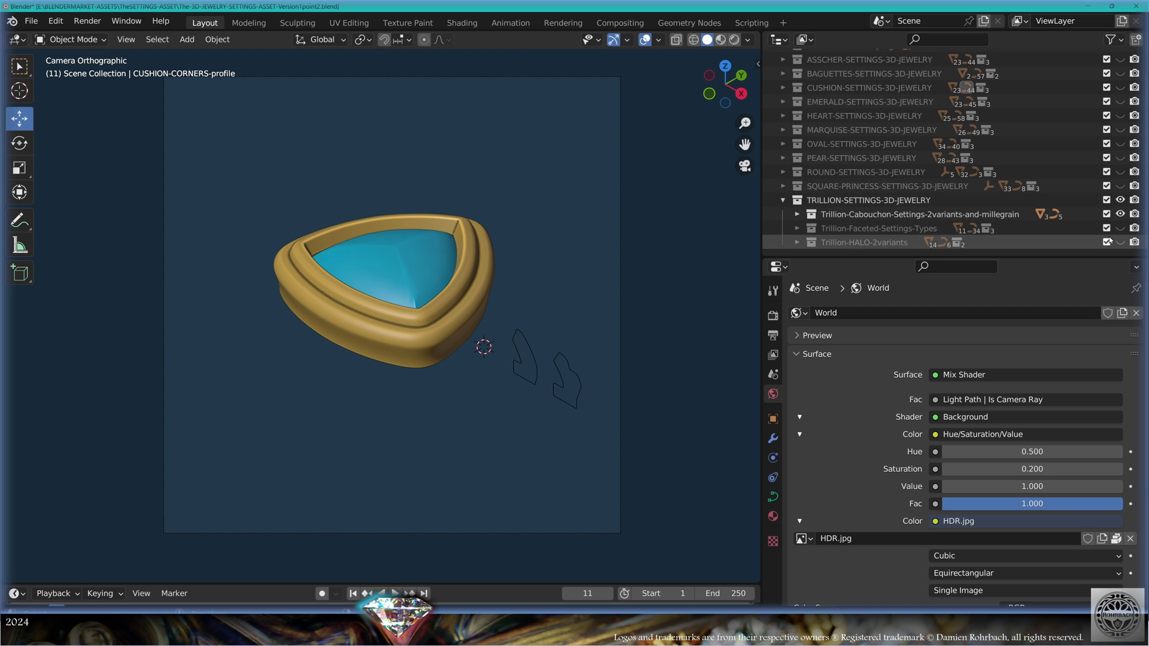
Step: Show Trillion-Faceted-Settings-Types instead of the trillion cabouchon collection and list its variants
click(796, 228)
ctrl+click(1120, 228)
scroll(954, 190, down, 2)
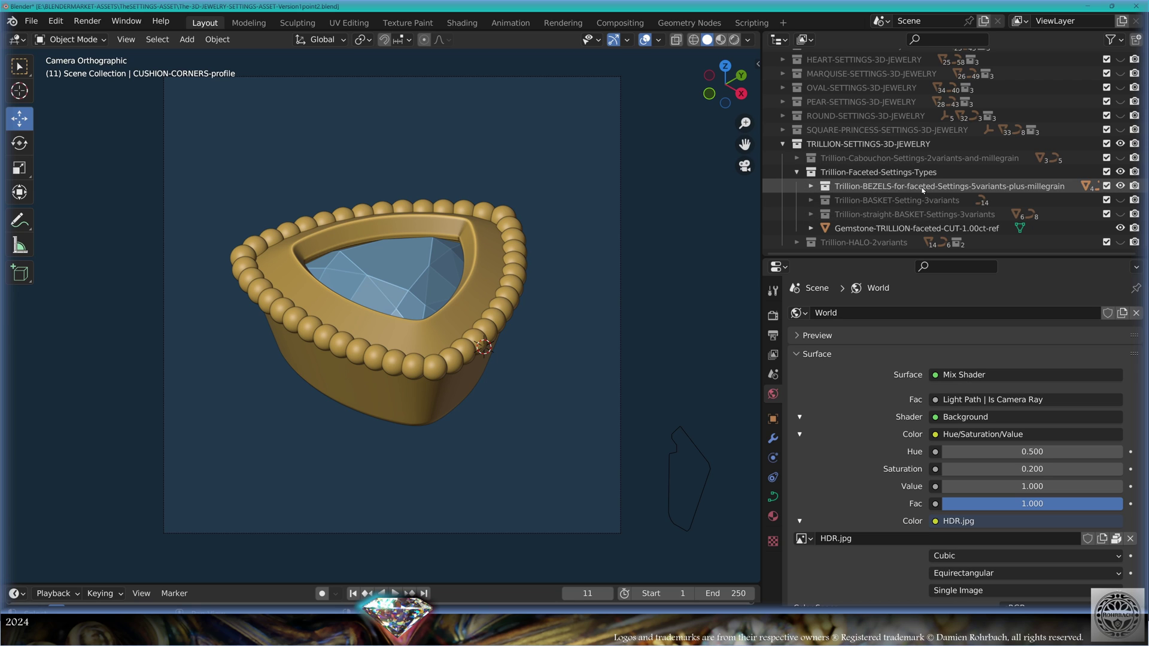
Step: Show Trillion-BASKET-Setting-3variants instead of the trillion bezels, and briefly preview the straight basket before undoing its display
click(1120, 200)
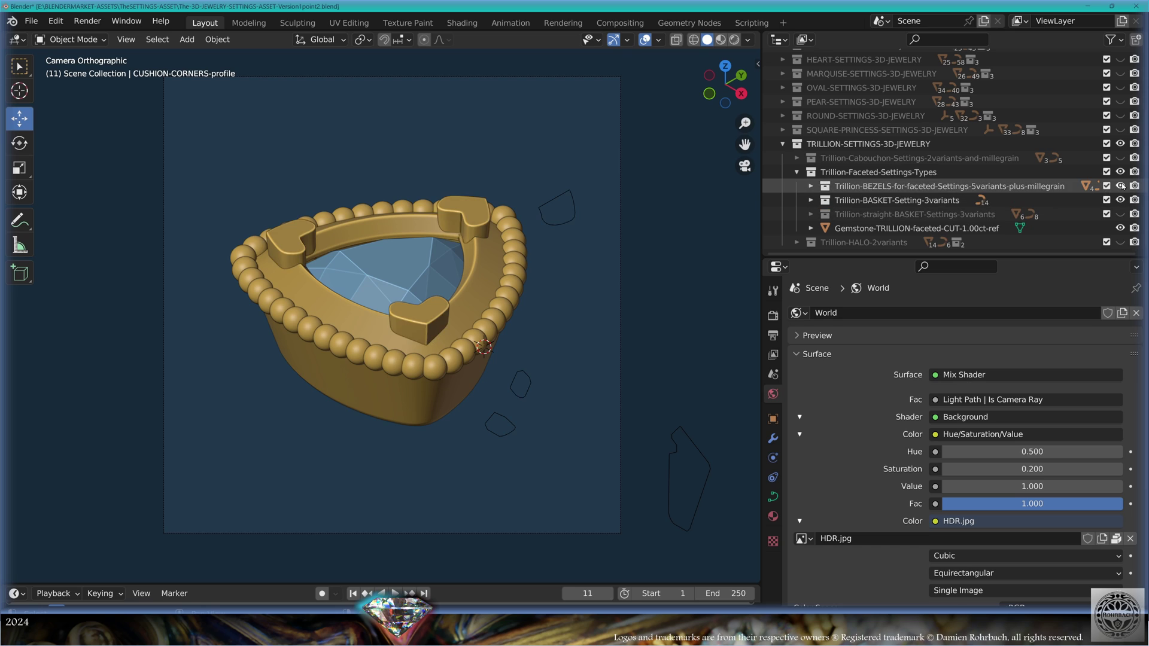
click(1120, 186)
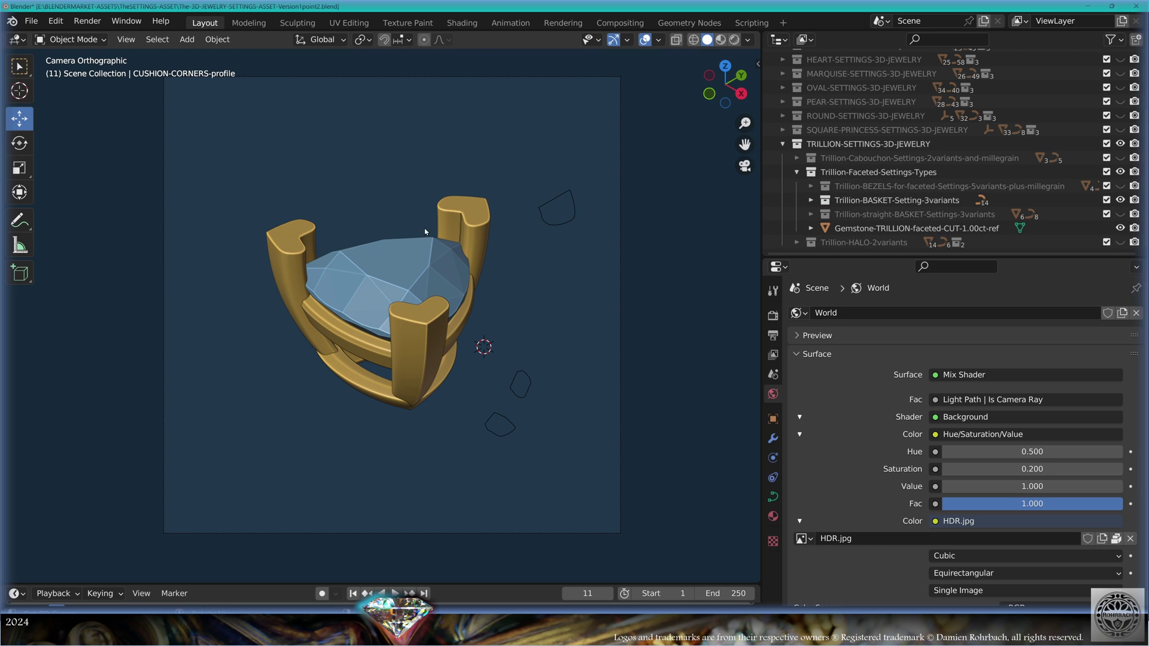
ctrl+click(1120, 214)
key(ctrl+z)
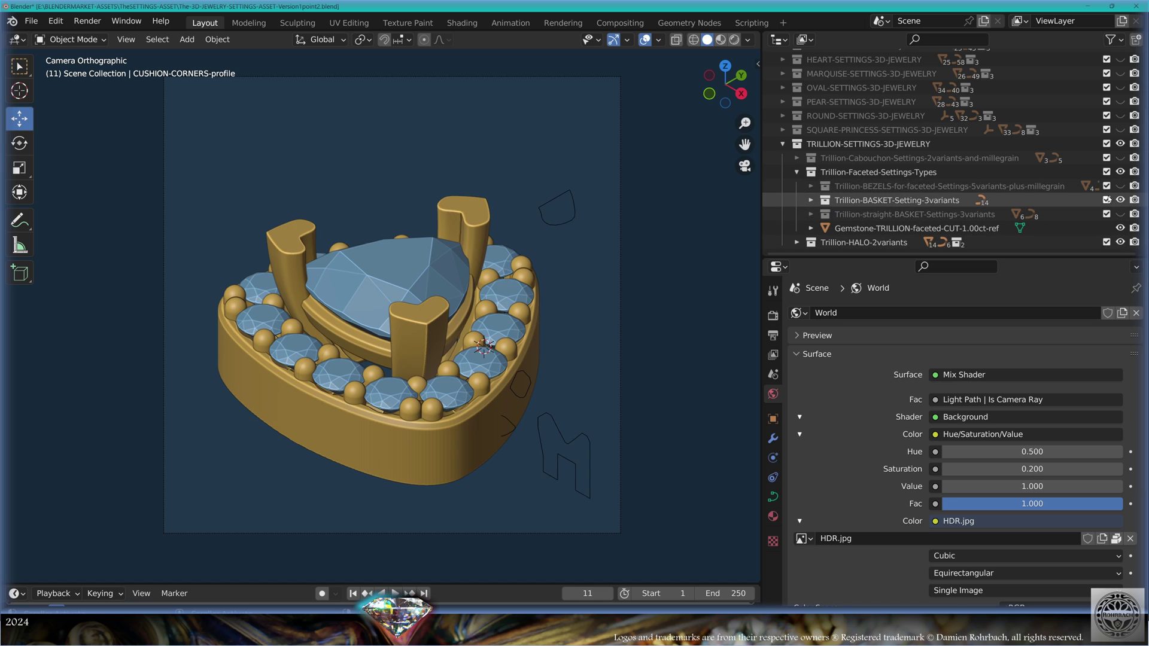
Step: Show the Trillion-HALO-2variants collection with wide-plate-Trillion-HALO instead of tightrow-Trillion-HALO
click(796, 243)
scroll(958, 240, down, 2)
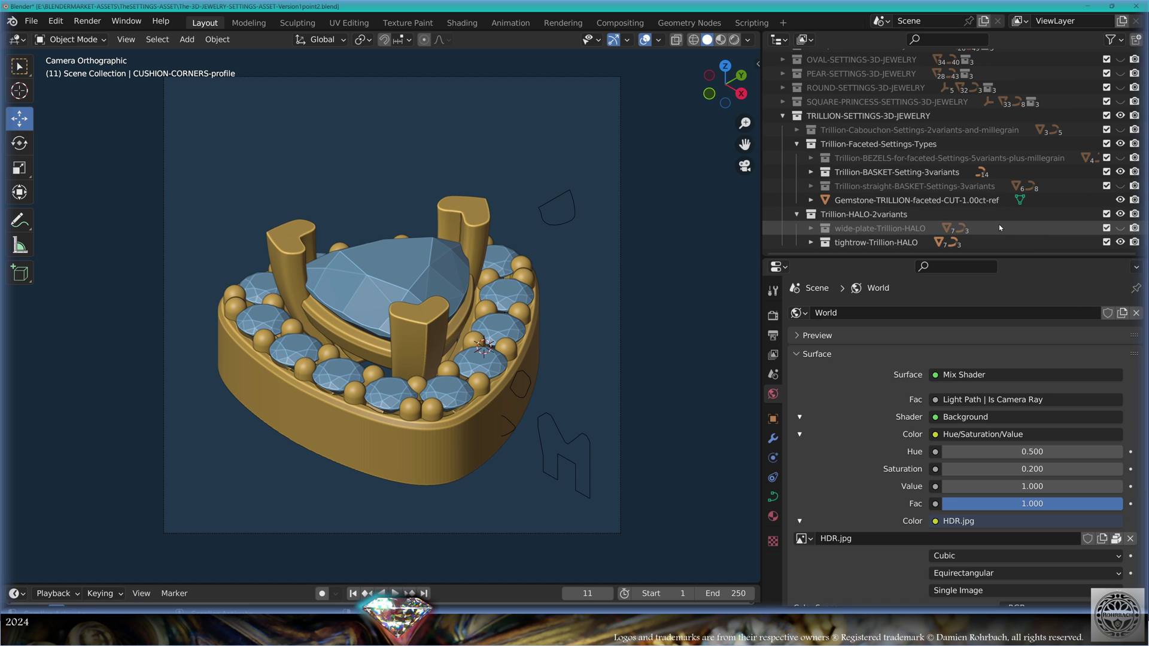
click(1120, 241)
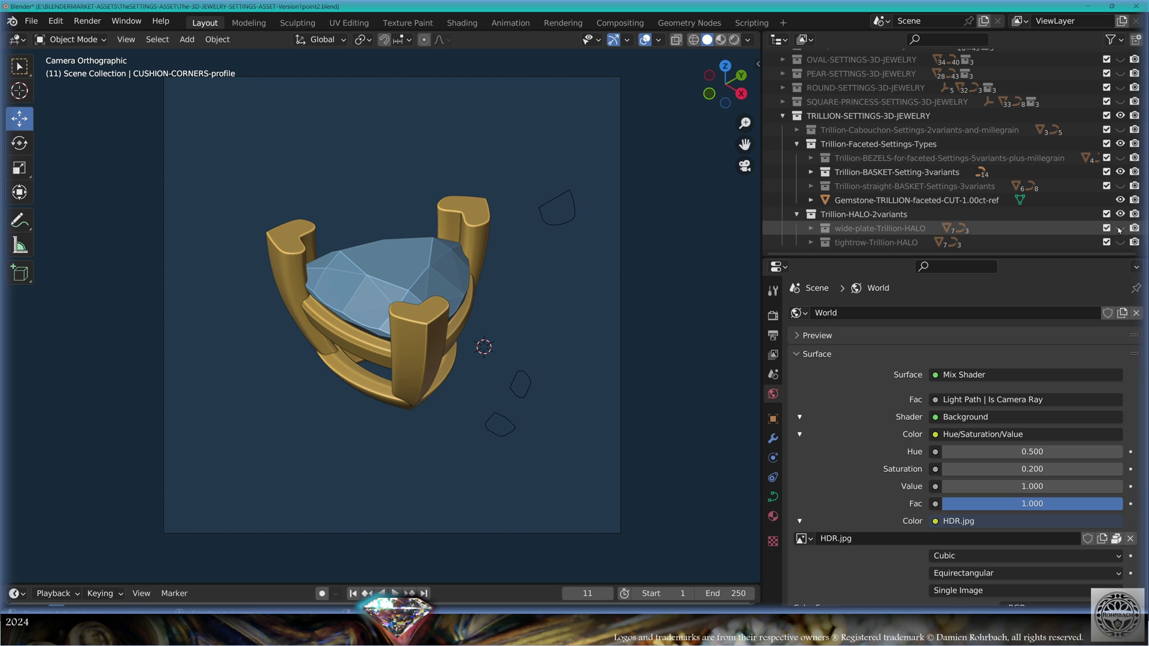
click(1120, 228)
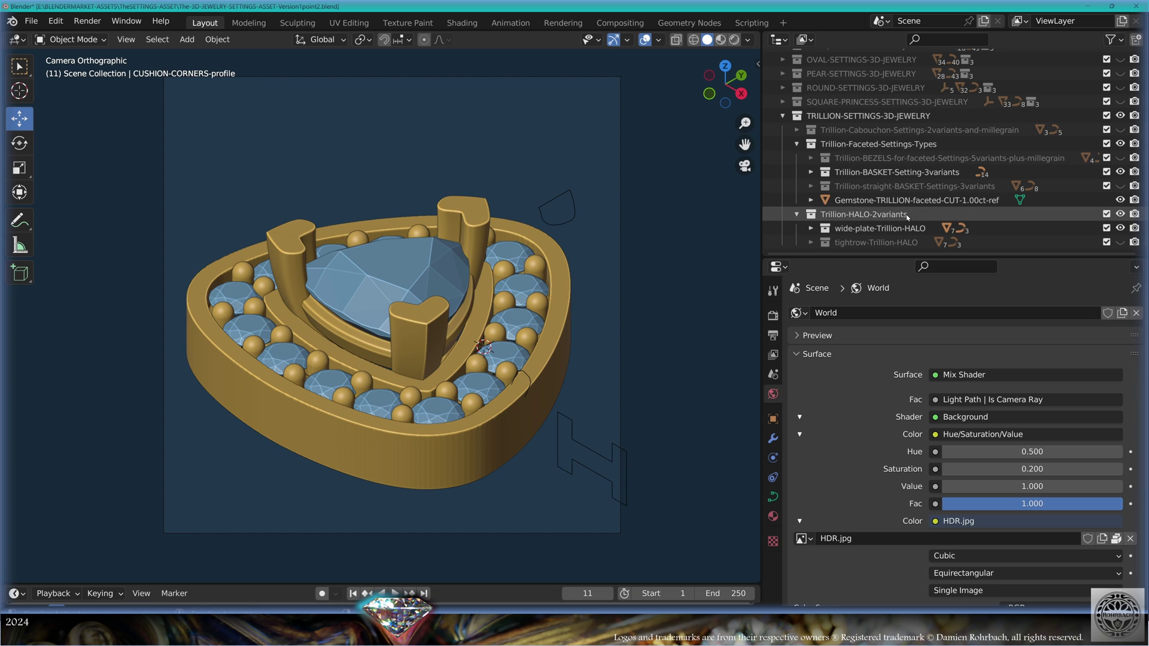